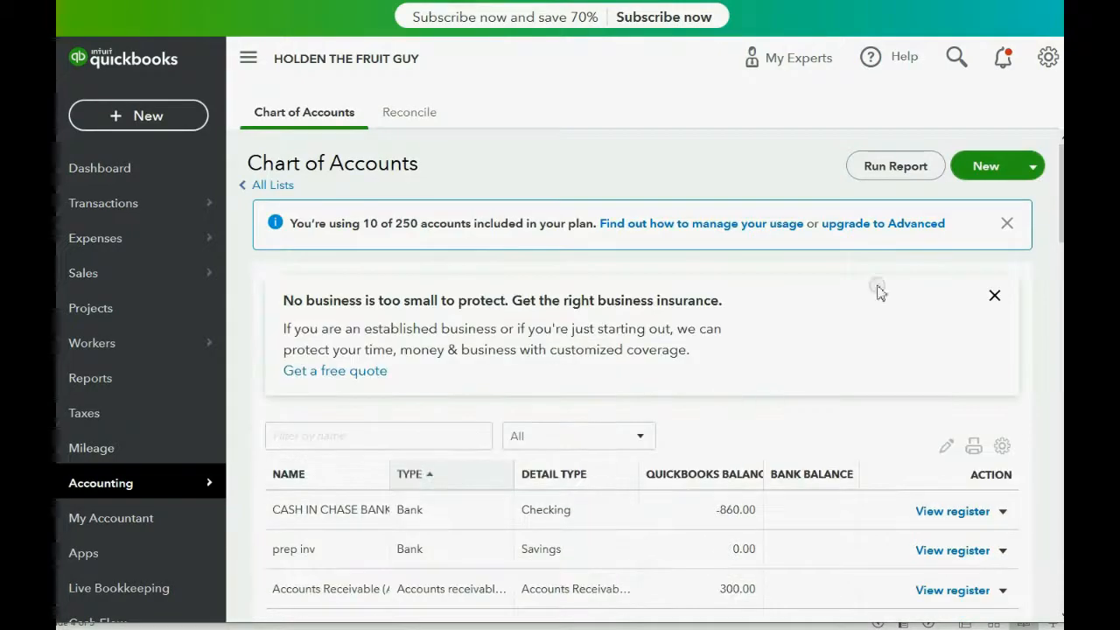
- Start a new account with account type Bank and detail type Trust account
{"action": "left_click", "coordinate": [983, 166]}
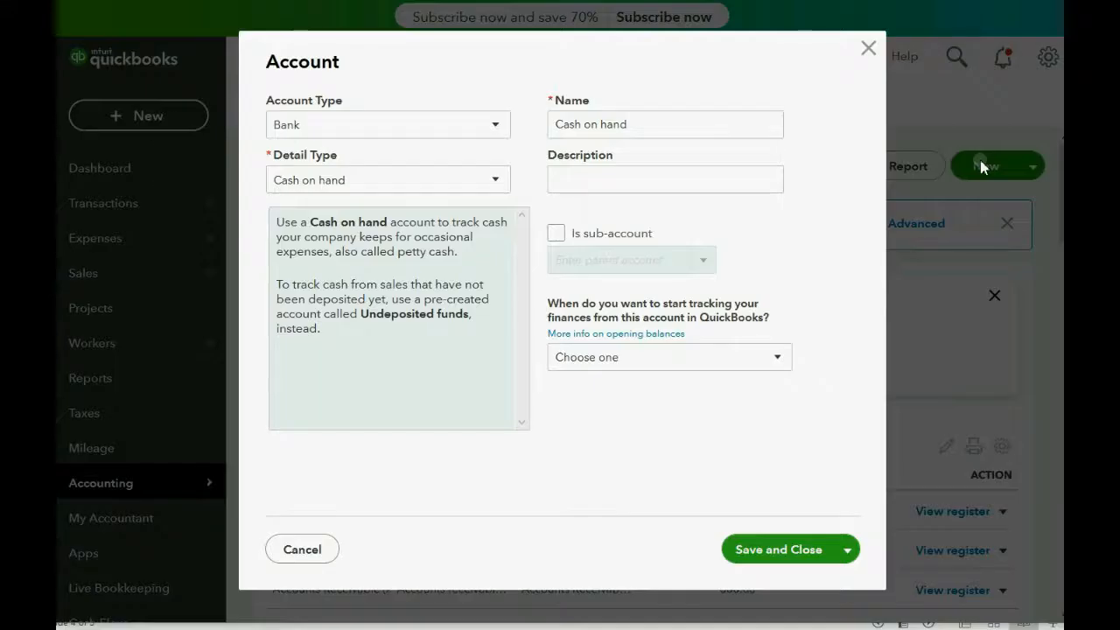
{"action": "left_click", "coordinate": [426, 125]}
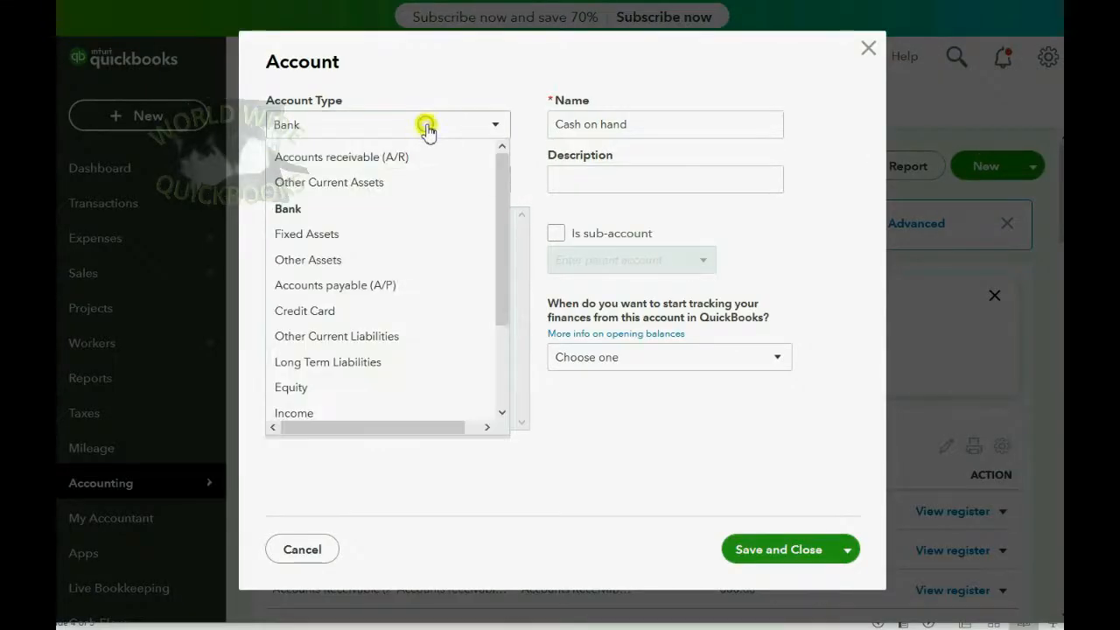
{"action": "left_click", "coordinate": [428, 129]}
{"action": "left_click", "coordinate": [424, 183]}
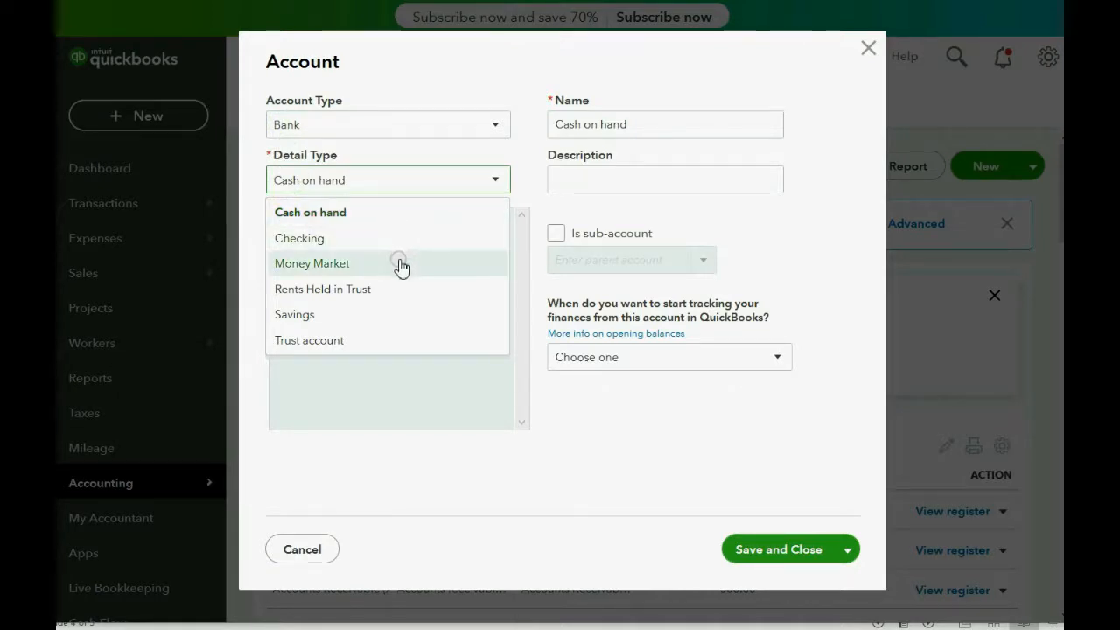
{"action": "left_click", "coordinate": [396, 342]}
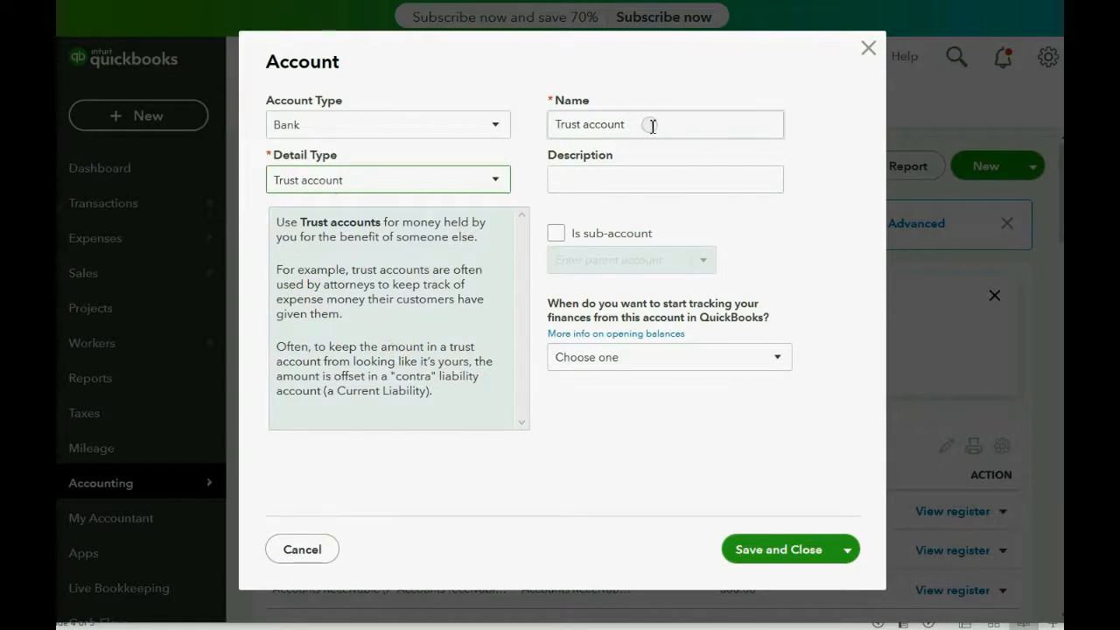
- Name the new account PREPAID INVENTORY and save it
{"action": "left_click_drag", "start_coordinate": [650, 125], "coordinate": [551, 120]}
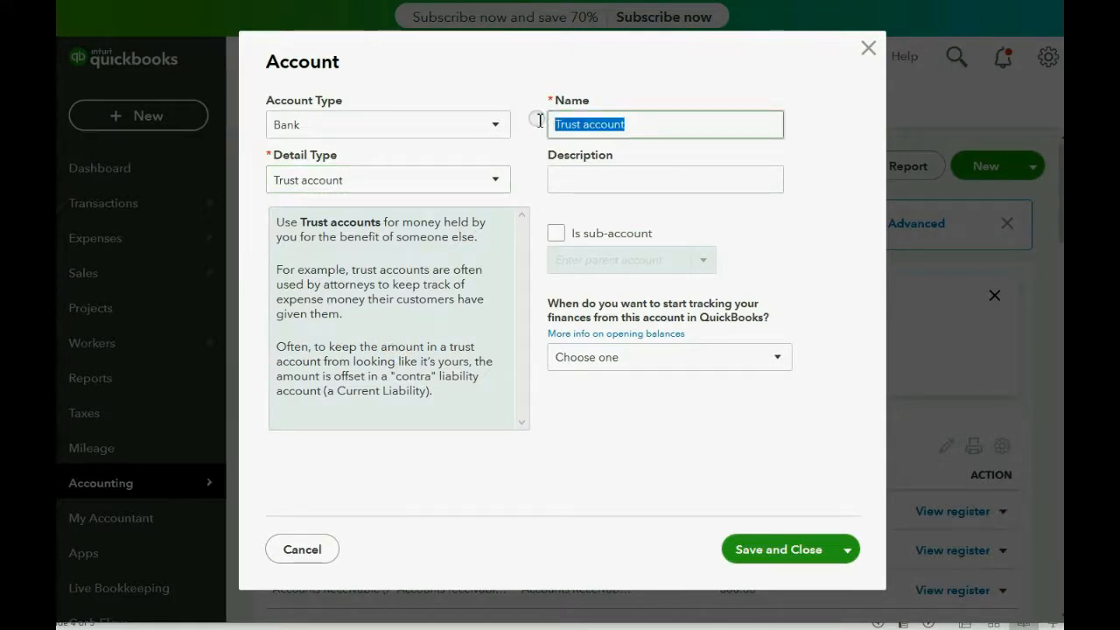
{"action": "type", "text": "PREPA"}
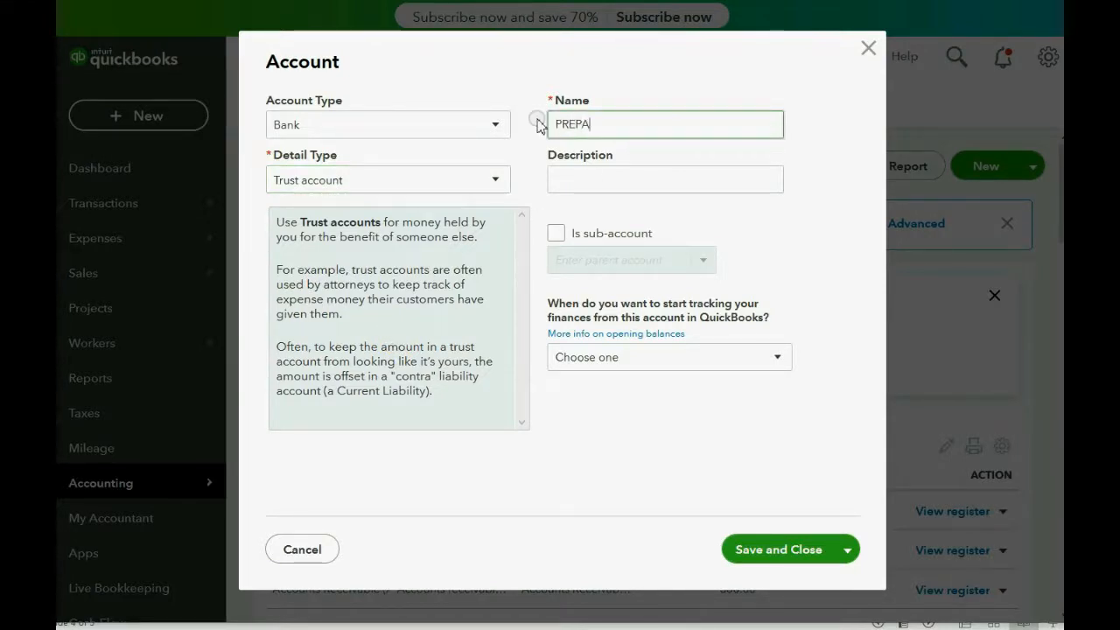
{"action": "type", "text": "ID INVENTORY"}
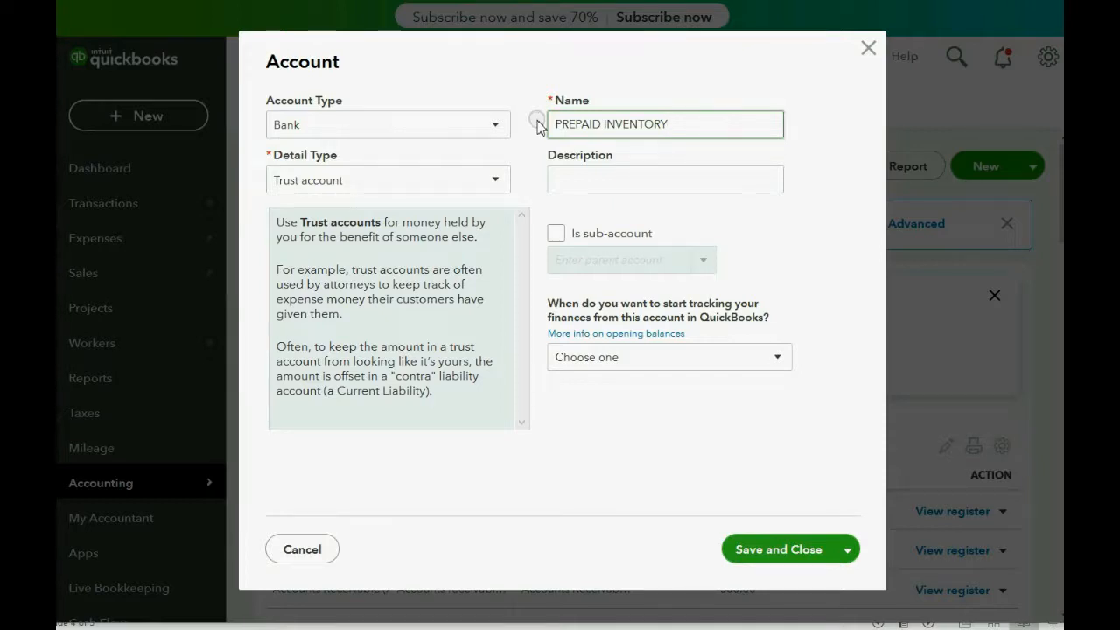
{"action": "left_click", "coordinate": [750, 550]}
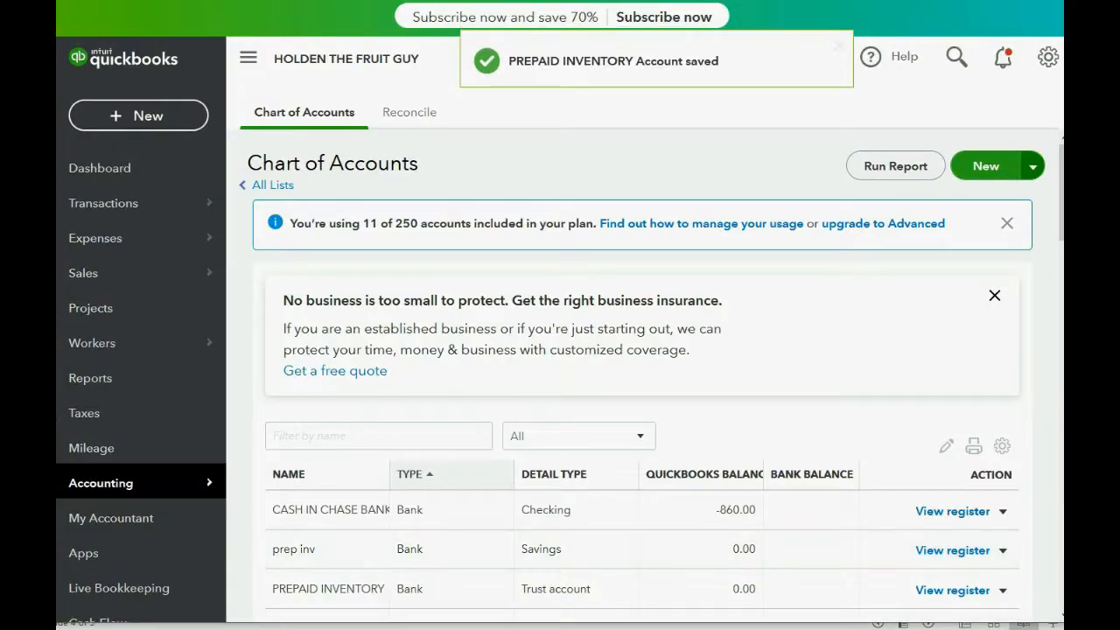
- Switch to the slide presentation and reveal the first bullet on the "FOR EXAMPLE" slide
{"action": "left_click", "coordinate": [296, 629]}
{"action": "left_click", "coordinate": [313, 530]}
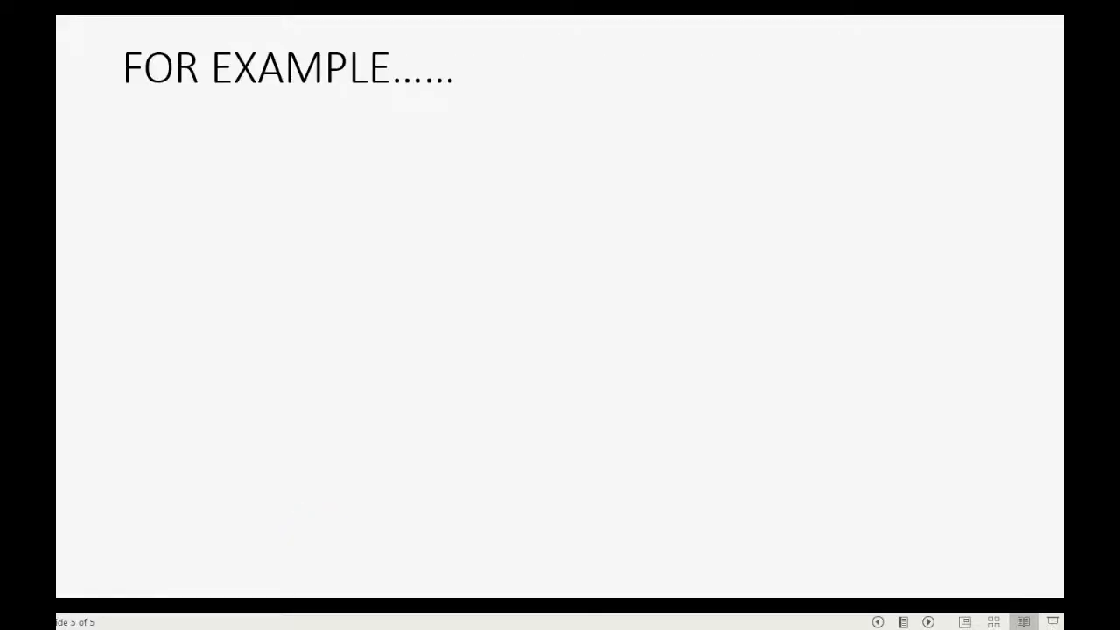
{"action": "key", "text": "Right"}
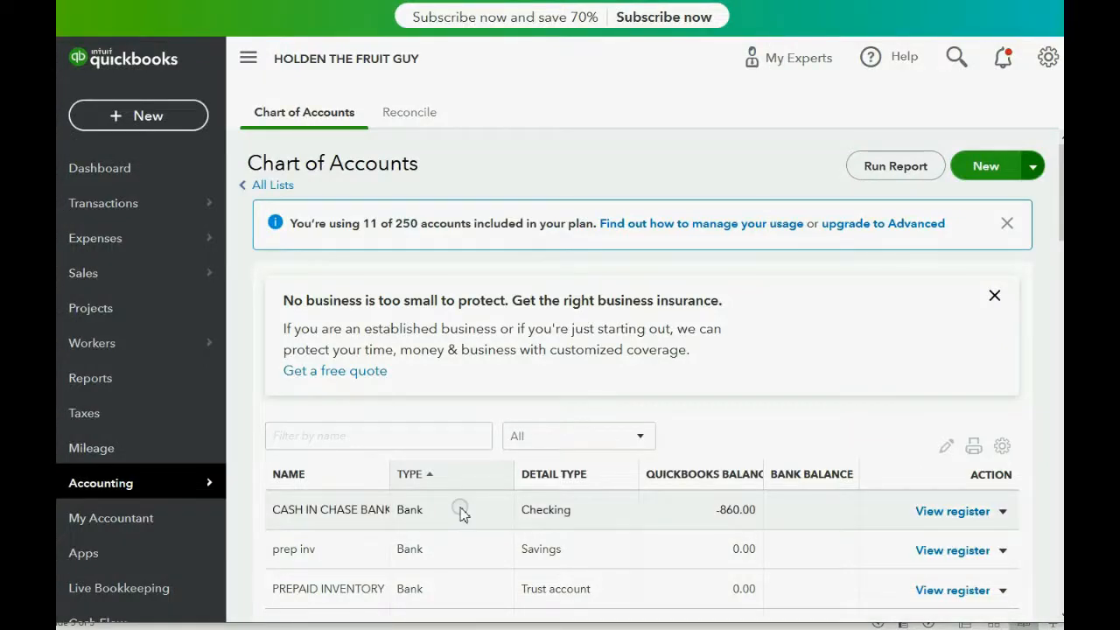
- Return to QuickBooks, create a new check and set its check number to 62
{"action": "left_click", "coordinate": [143, 119]}
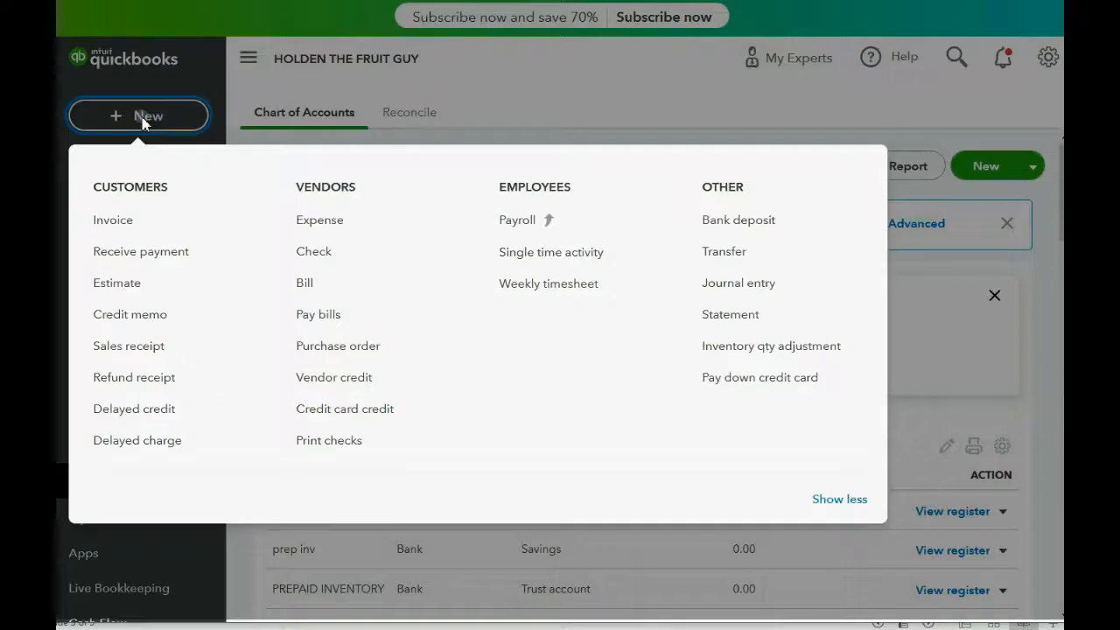
{"action": "left_click", "coordinate": [326, 253]}
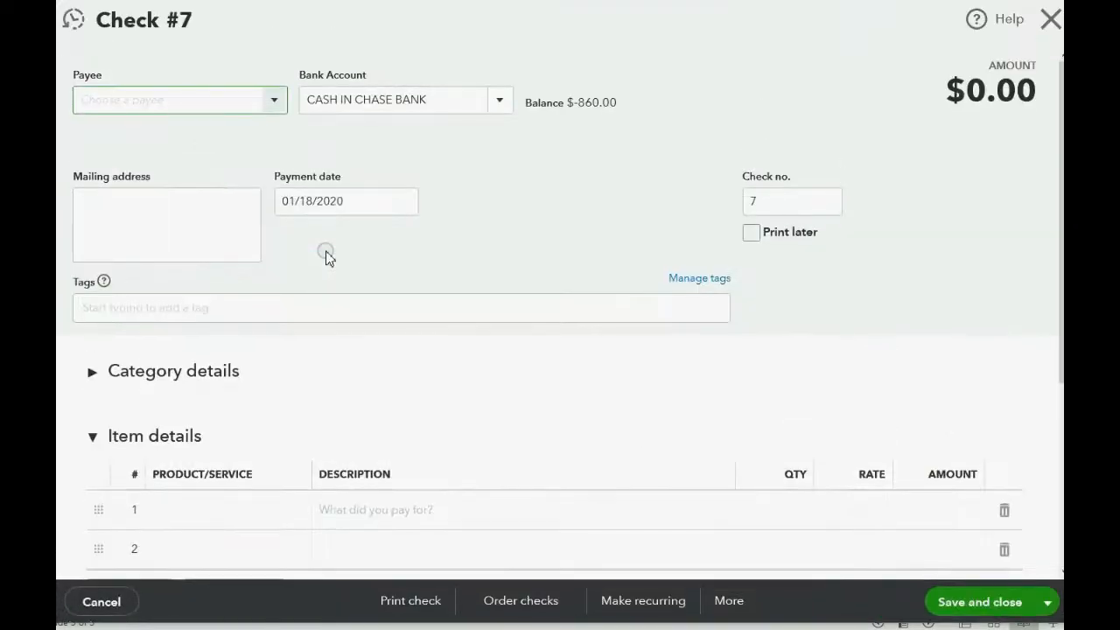
{"action": "left_click", "coordinate": [770, 205]}
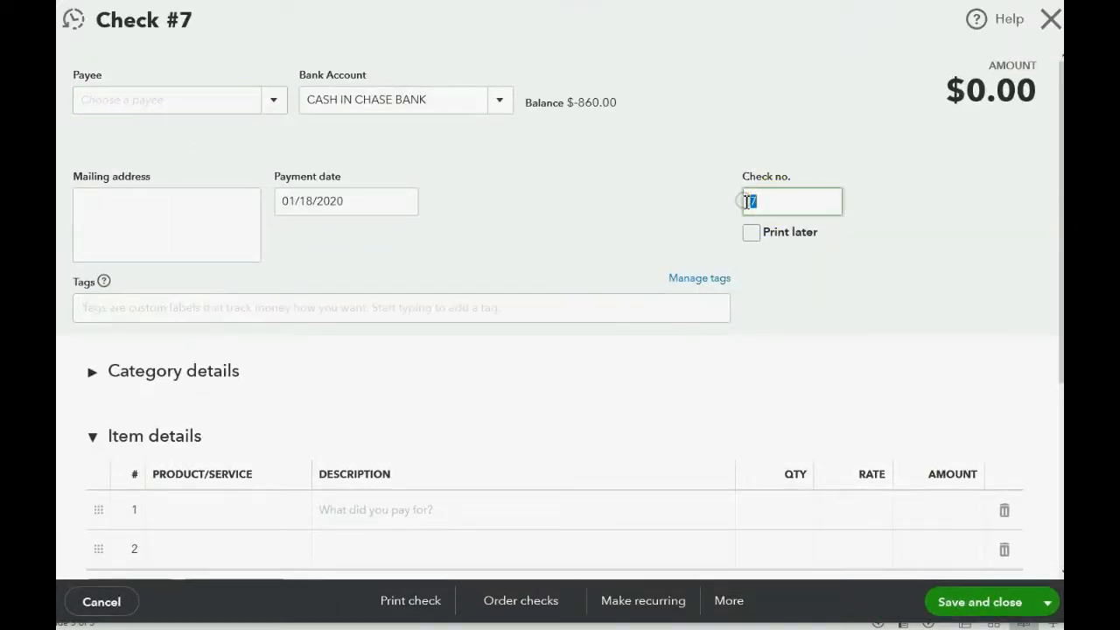
{"action": "type", "text": "62"}
{"action": "key", "text": "Tab"}
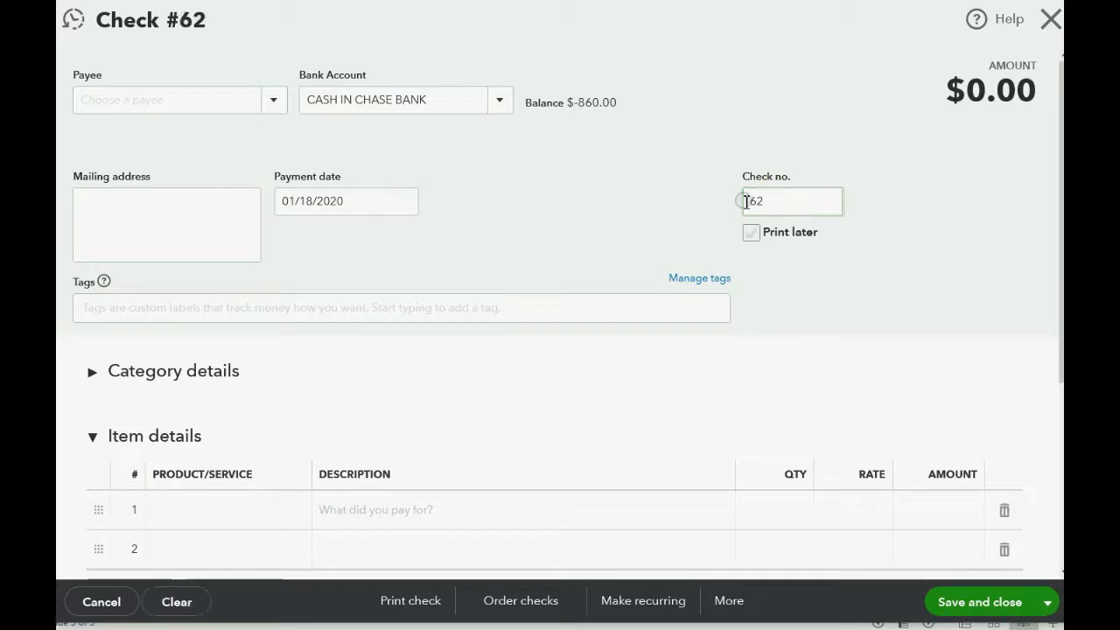
- Choose the vendor ADDY'S ORCHARD as the payee of the check
{"action": "left_click", "coordinate": [274, 102]}
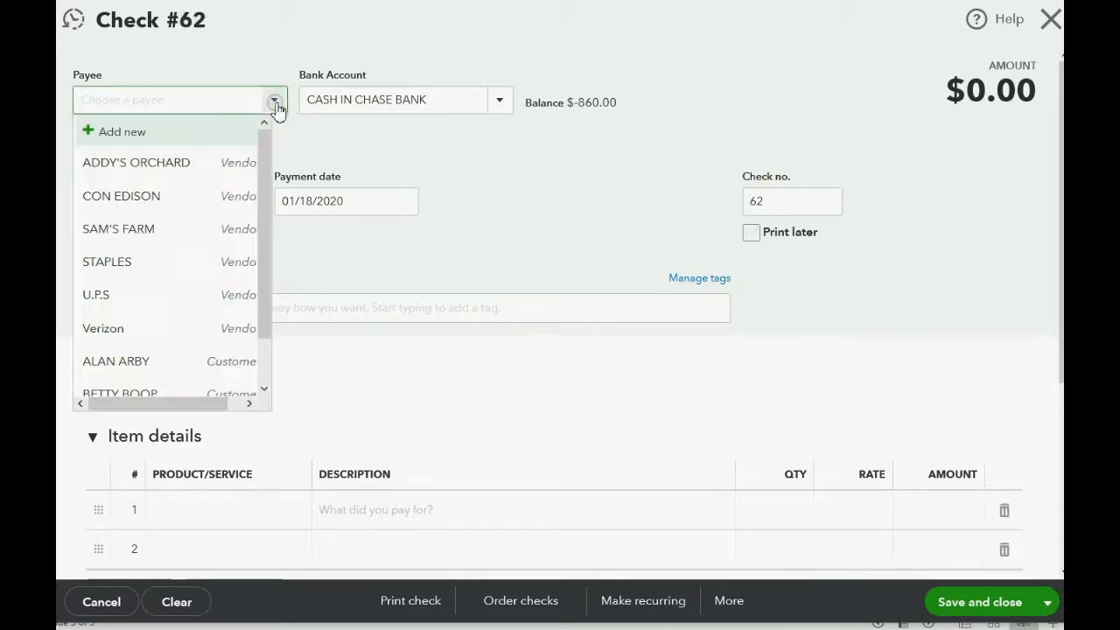
{"action": "left_click", "coordinate": [175, 163]}
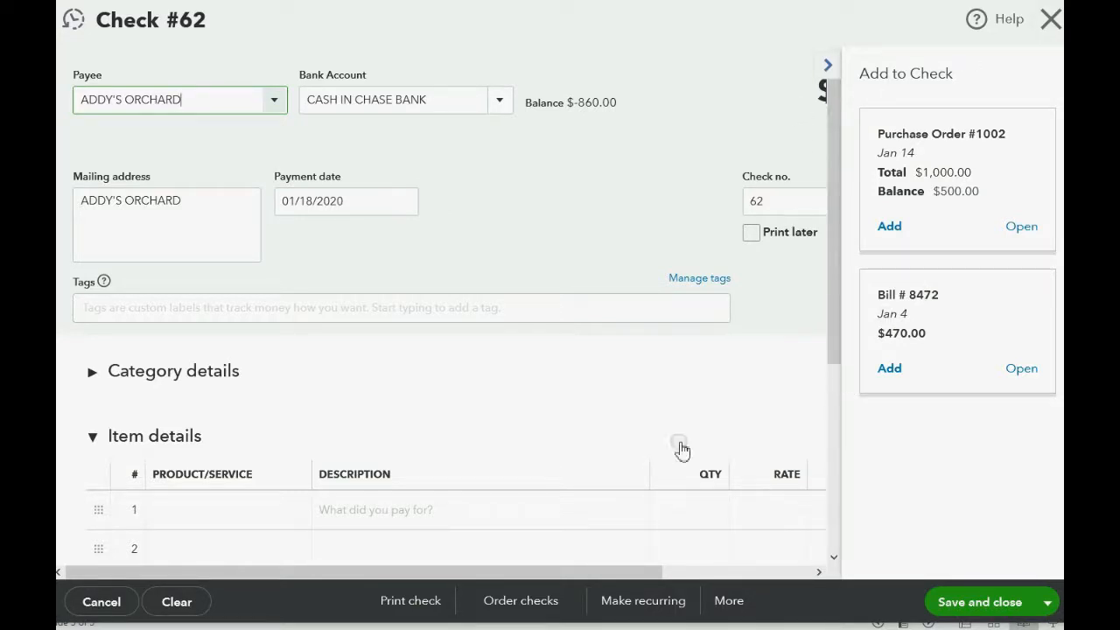
{"action": "left_click_drag", "start_coordinate": [591, 570], "coordinate": [538, 577]}
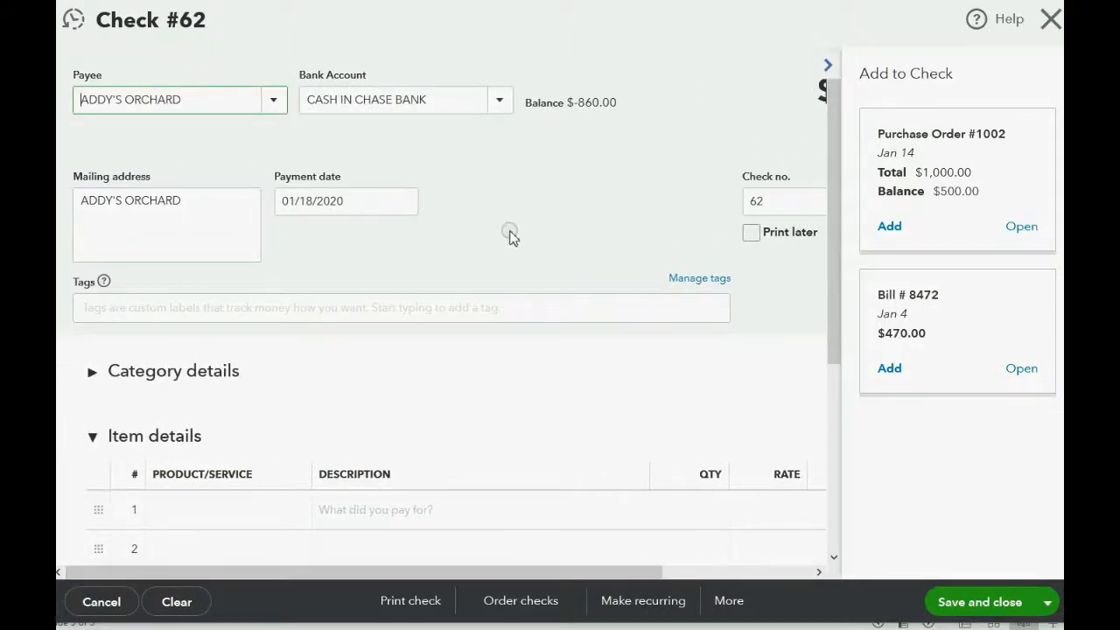
- Consult the example slide for the transaction date and set the check's payment date to 01/19/2020
{"action": "left_click", "coordinate": [302, 628]}
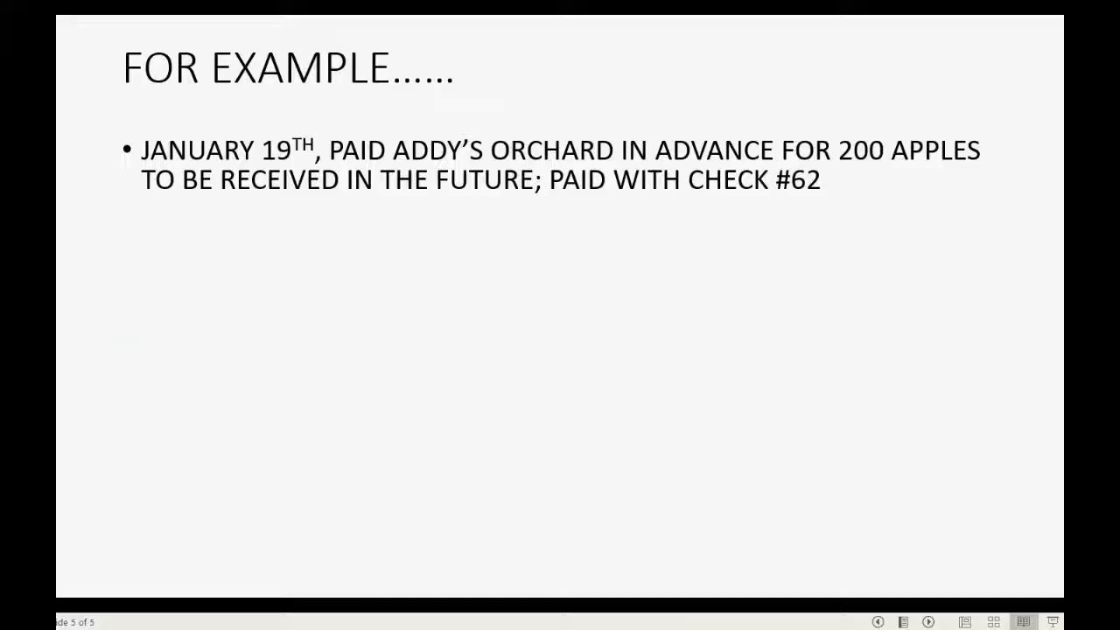
{"action": "left_click", "coordinate": [262, 628]}
{"action": "left_click", "coordinate": [403, 205]}
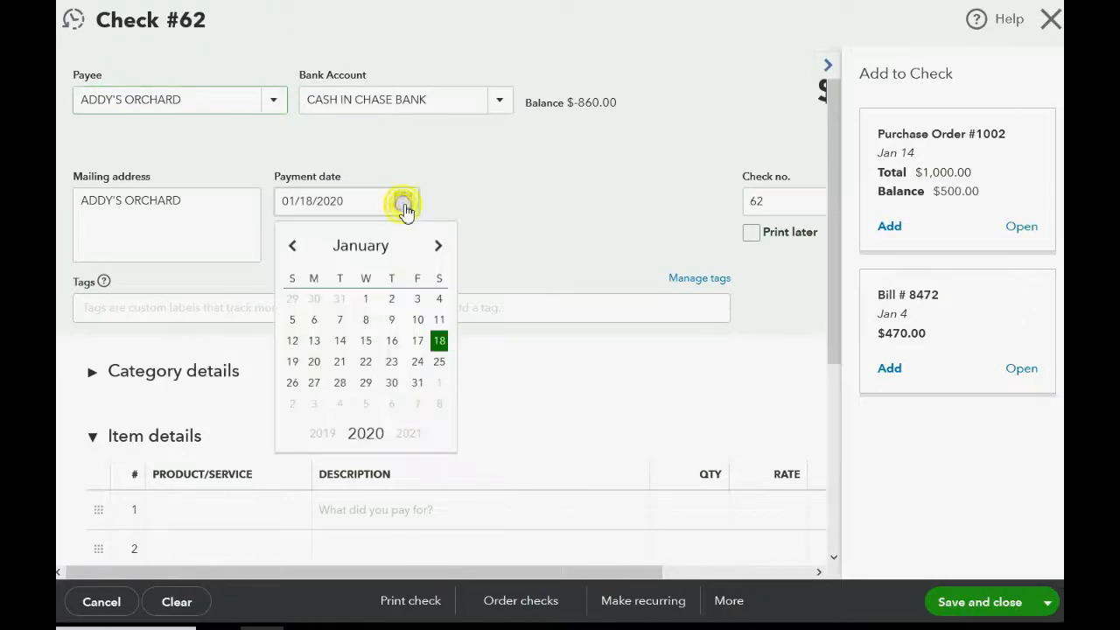
{"action": "left_click", "coordinate": [294, 362]}
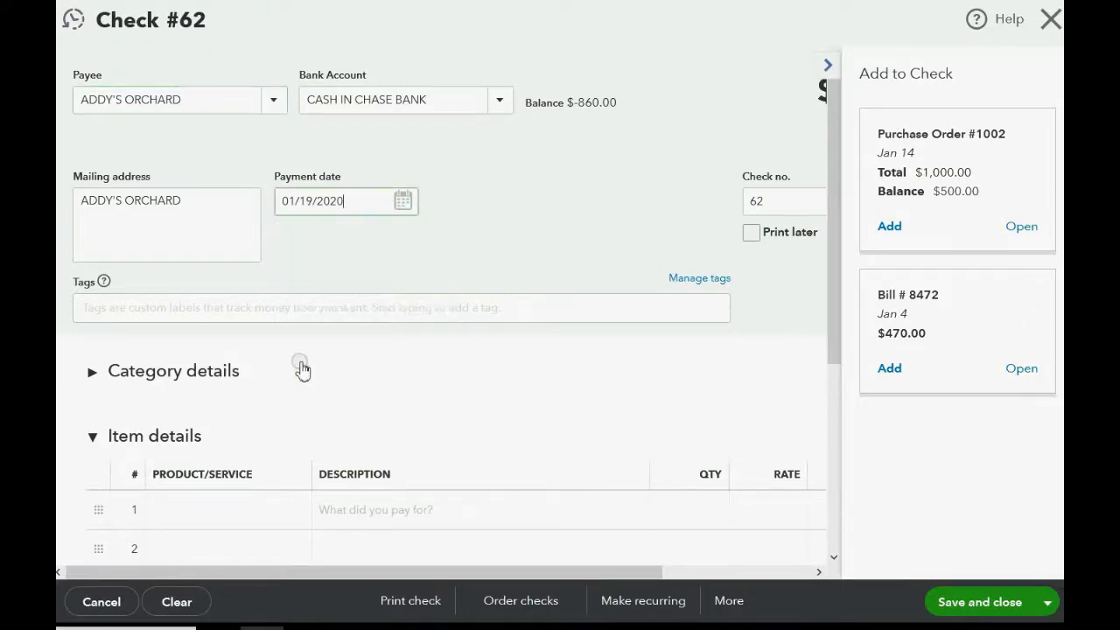
- Collapse the Item details section of the check
{"action": "scroll", "coordinate": [302, 368], "scroll_direction": "down", "scroll_amount": 1}
{"action": "scroll", "coordinate": [302, 368], "scroll_direction": "down", "scroll_amount": 1}
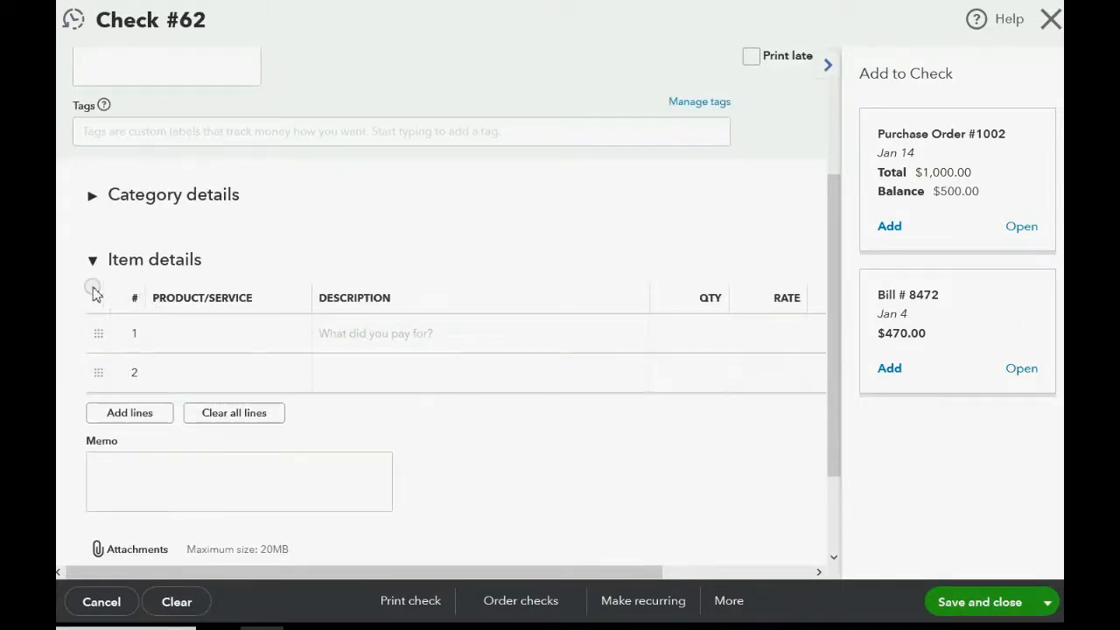
{"action": "left_click", "coordinate": [92, 261]}
{"action": "scroll", "coordinate": [215, 295], "scroll_direction": "up", "scroll_amount": 2}
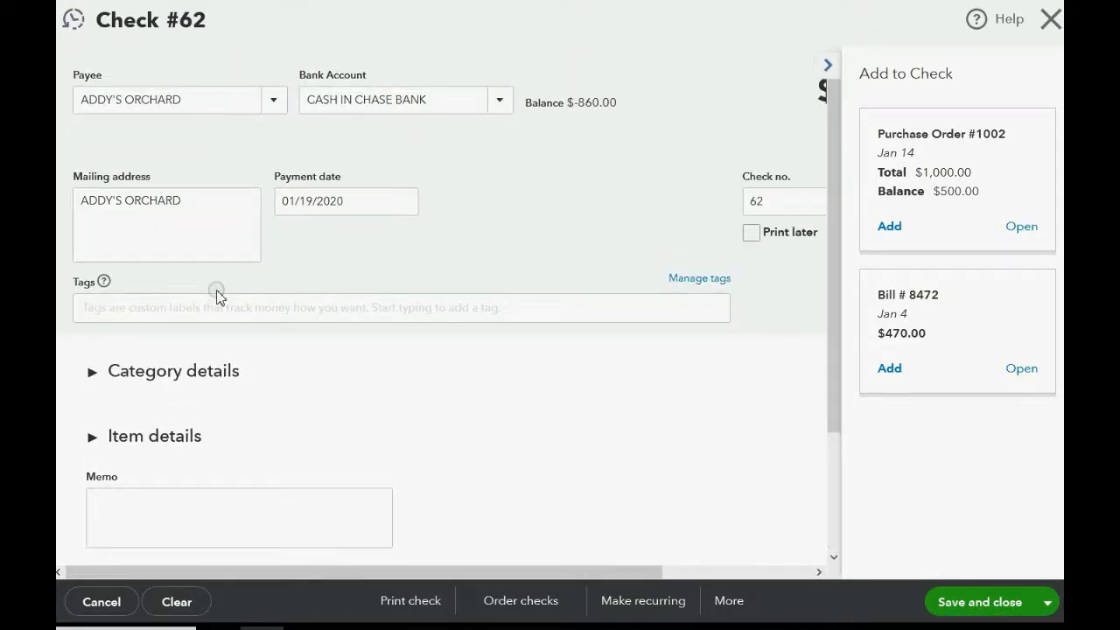
{"action": "left_click", "coordinate": [93, 437]}
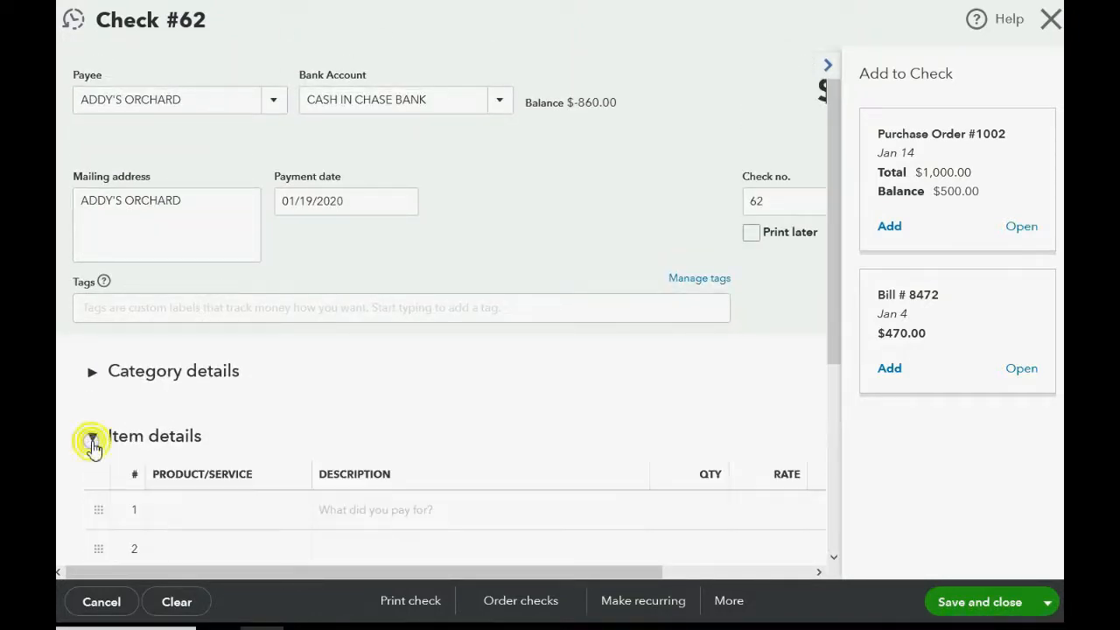
{"action": "left_click", "coordinate": [93, 438]}
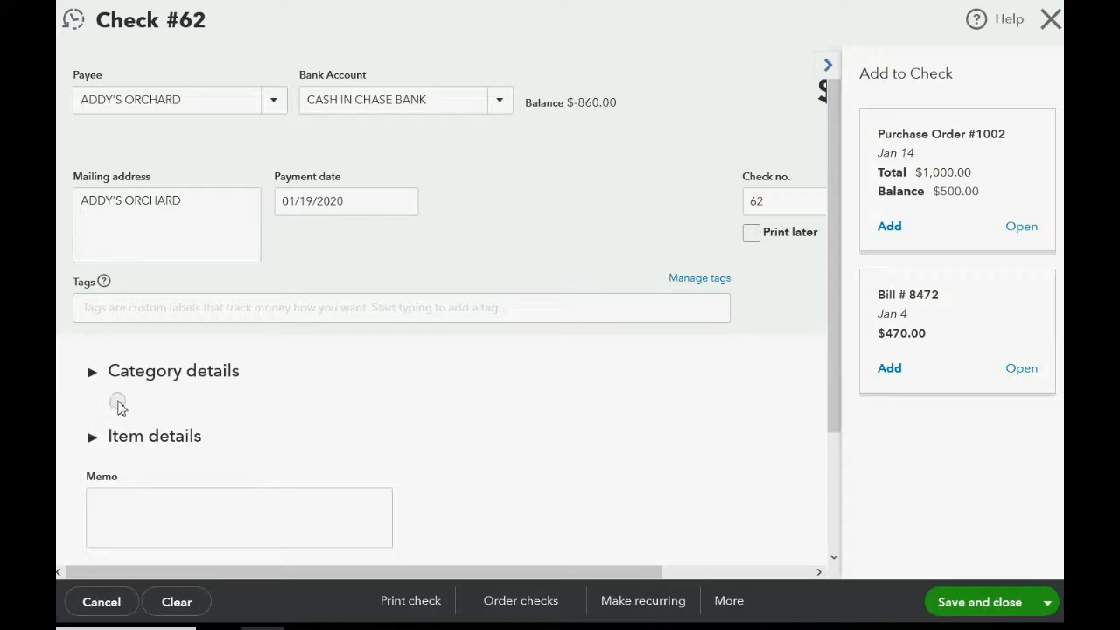
- Expand the check's Category details and assign the PREPAID INVENTORY account to the first line
{"action": "left_click", "coordinate": [92, 377]}
{"action": "left_click", "coordinate": [163, 437]}
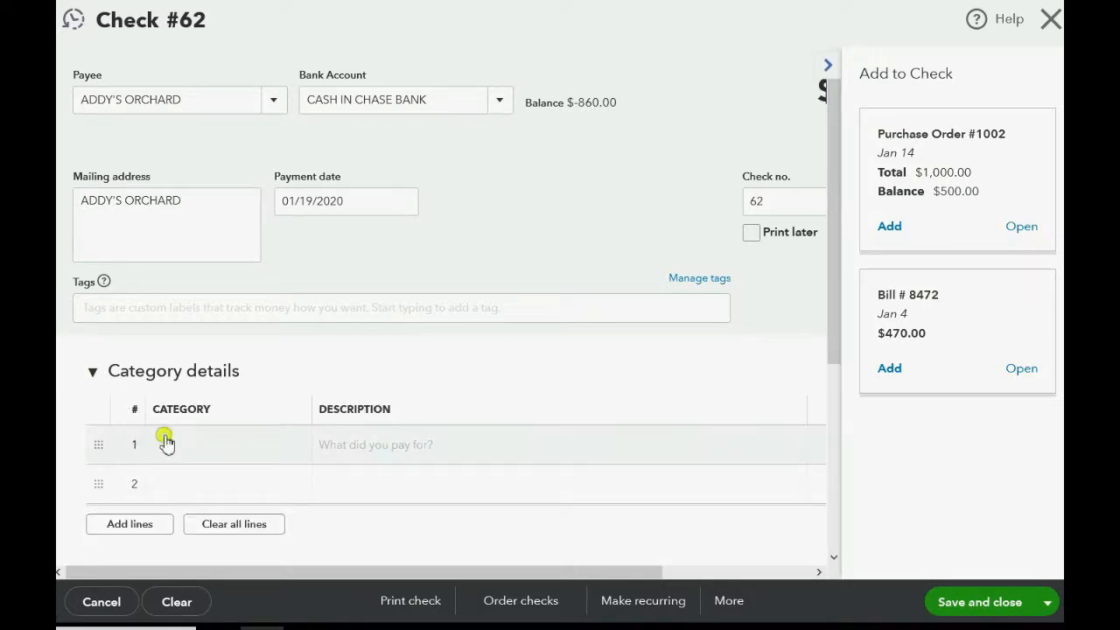
{"action": "left_click", "coordinate": [305, 450]}
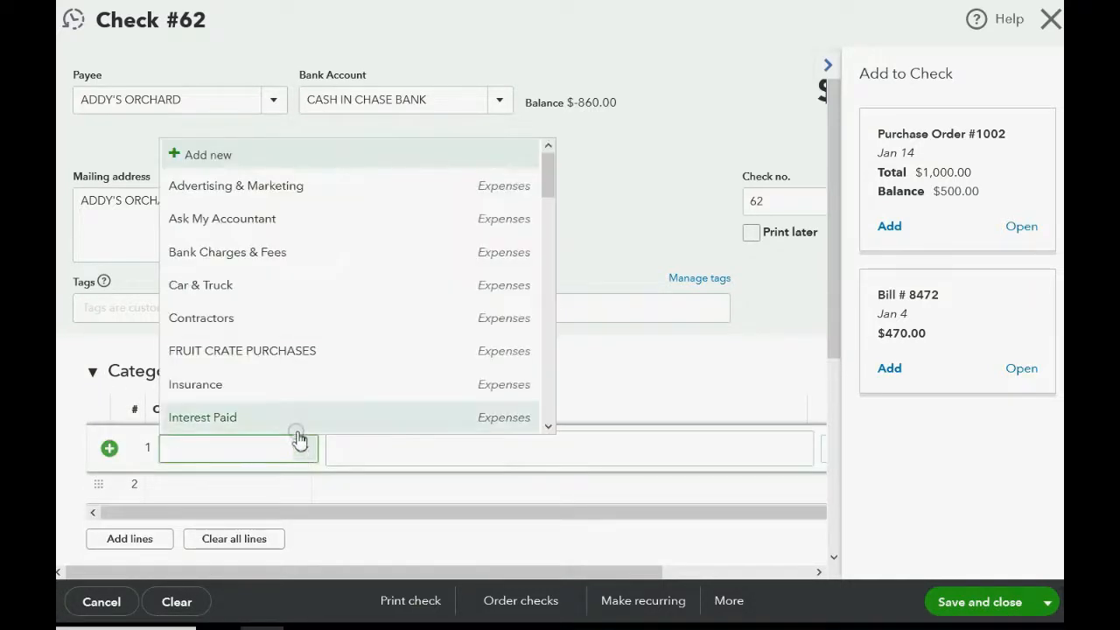
{"action": "scroll", "coordinate": [288, 388], "scroll_direction": "down", "scroll_amount": 10}
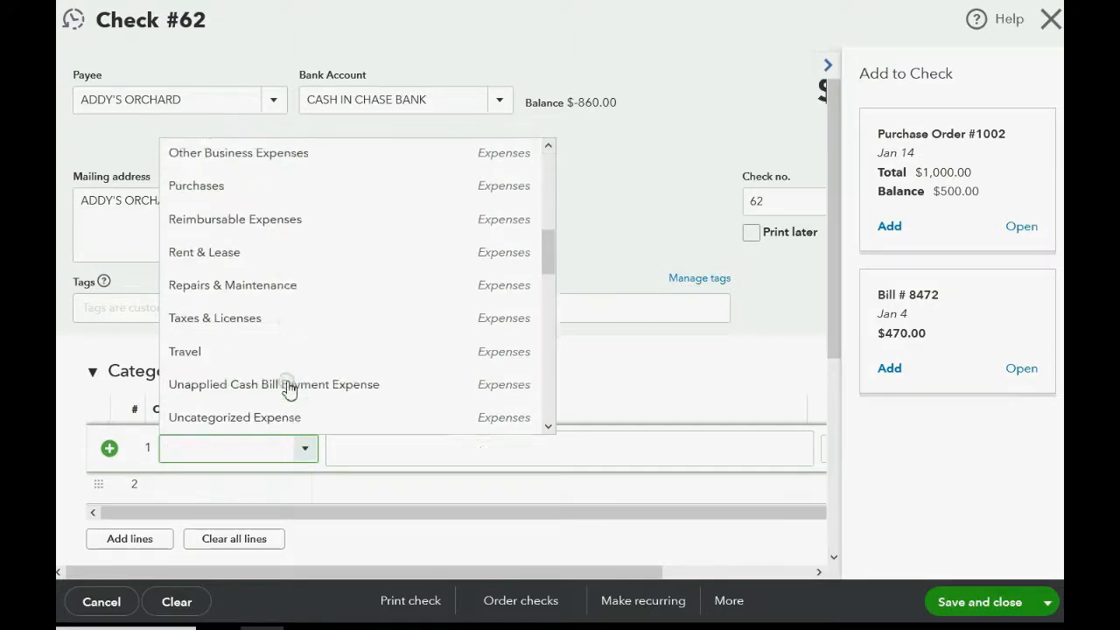
{"action": "scroll", "coordinate": [288, 388], "scroll_direction": "down", "scroll_amount": 10}
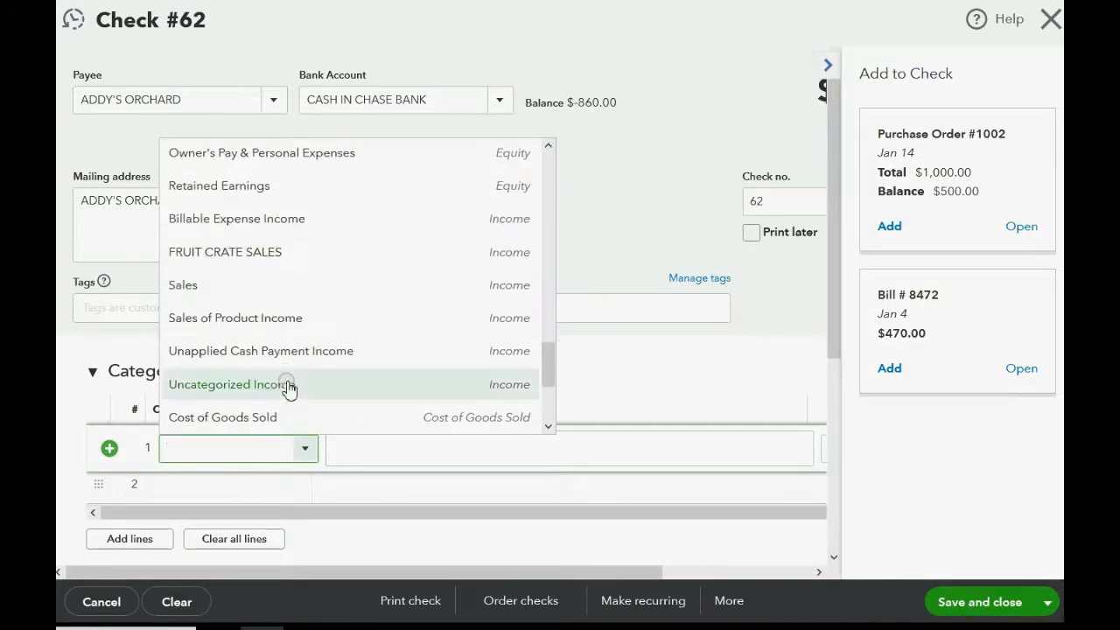
{"action": "scroll", "coordinate": [289, 388], "scroll_direction": "up", "scroll_amount": 10}
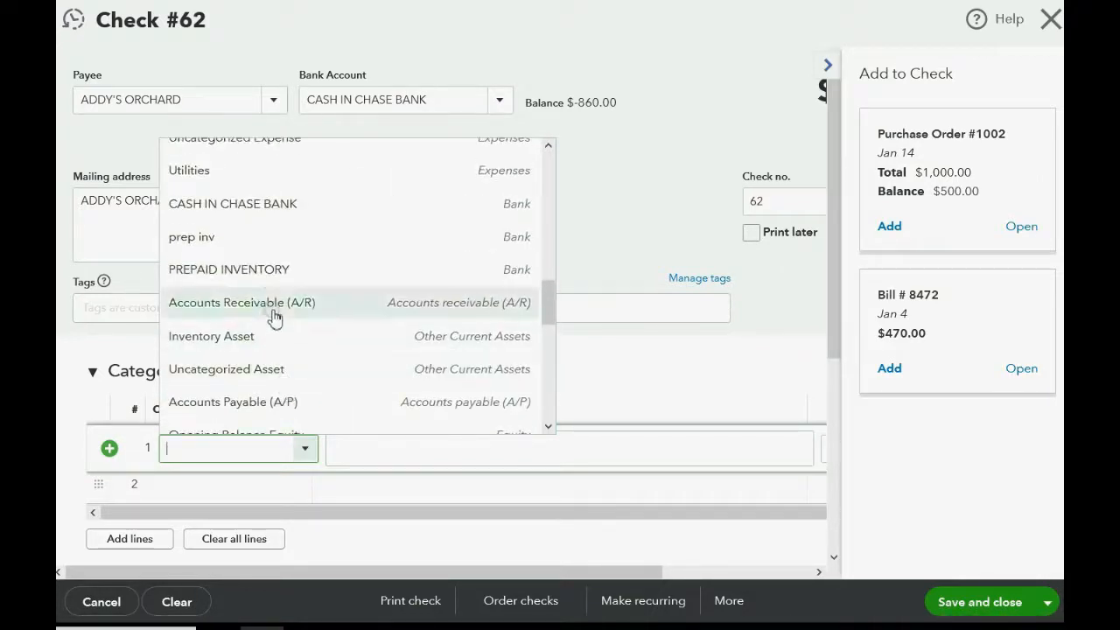
{"action": "left_click", "coordinate": [264, 273]}
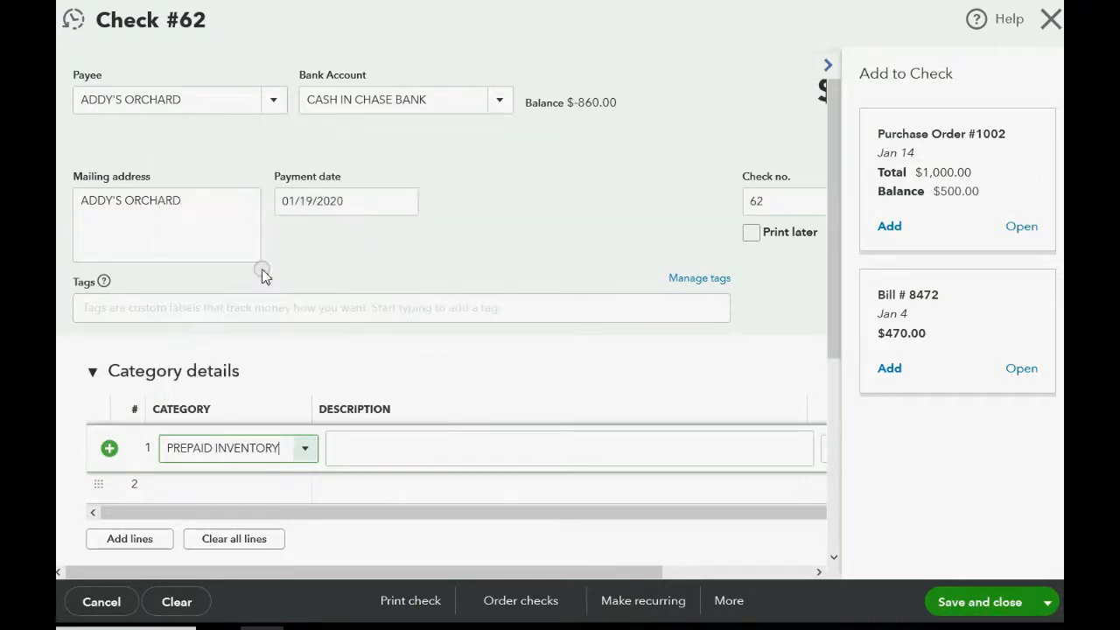
- Consult the example slide and enter an amount of 2,000 on the check's PREPAID INVENTORY line
{"action": "mouse_move", "coordinate": [328, 574]}
{"action": "left_mouse_down"}
{"action": "mouse_move", "coordinate": [512, 574]}
{"action": "mouse_move", "coordinate": [330, 569]}
{"action": "left_mouse_up"}
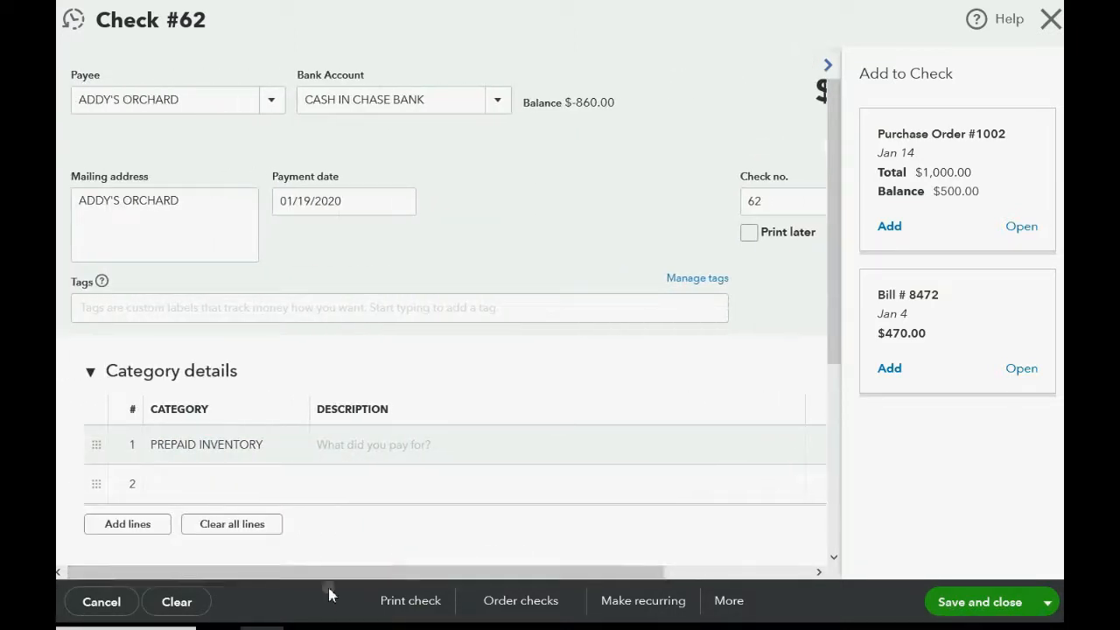
{"action": "left_click", "coordinate": [312, 628]}
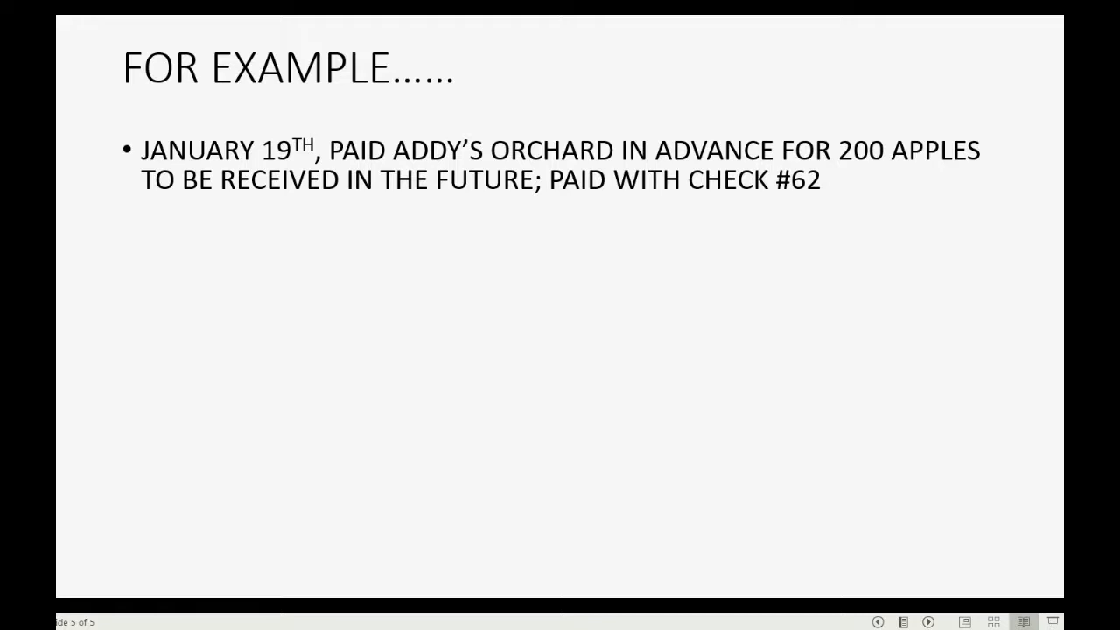
{"action": "mouse_move", "coordinate": [263, 623]}
{"action": "left_click", "coordinate": [272, 599]}
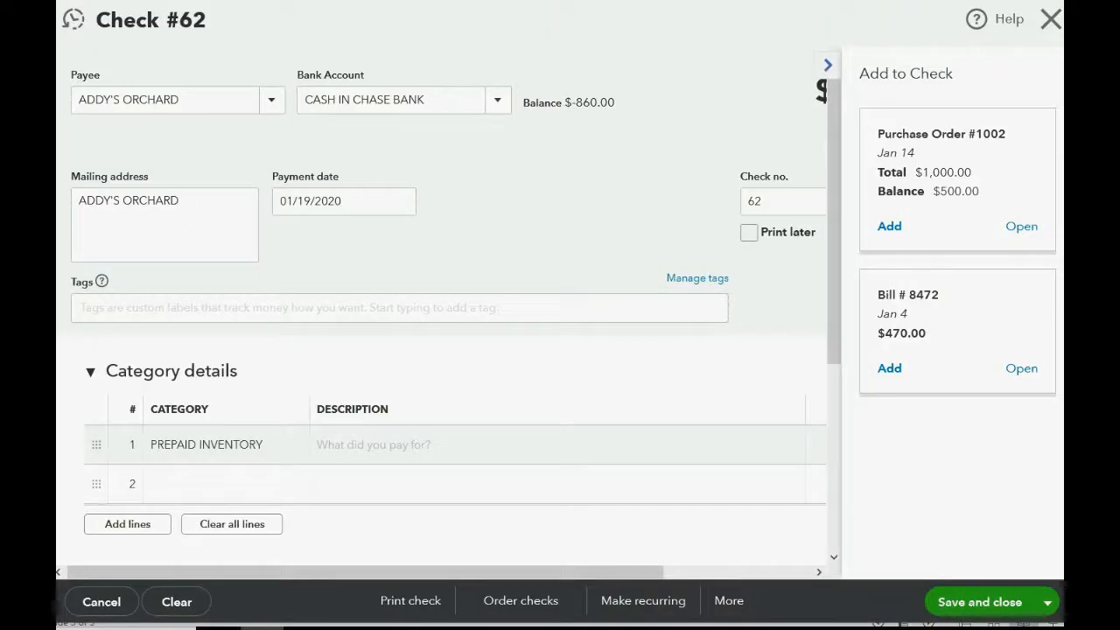
{"action": "left_click_drag", "start_coordinate": [273, 573], "coordinate": [453, 576]}
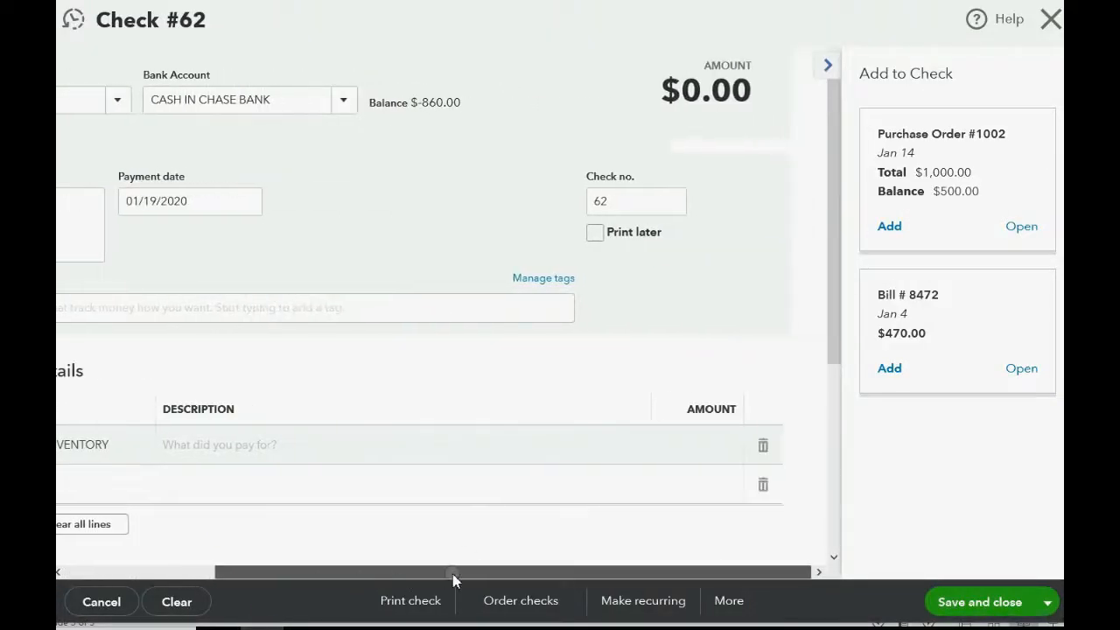
{"action": "left_click", "coordinate": [679, 445]}
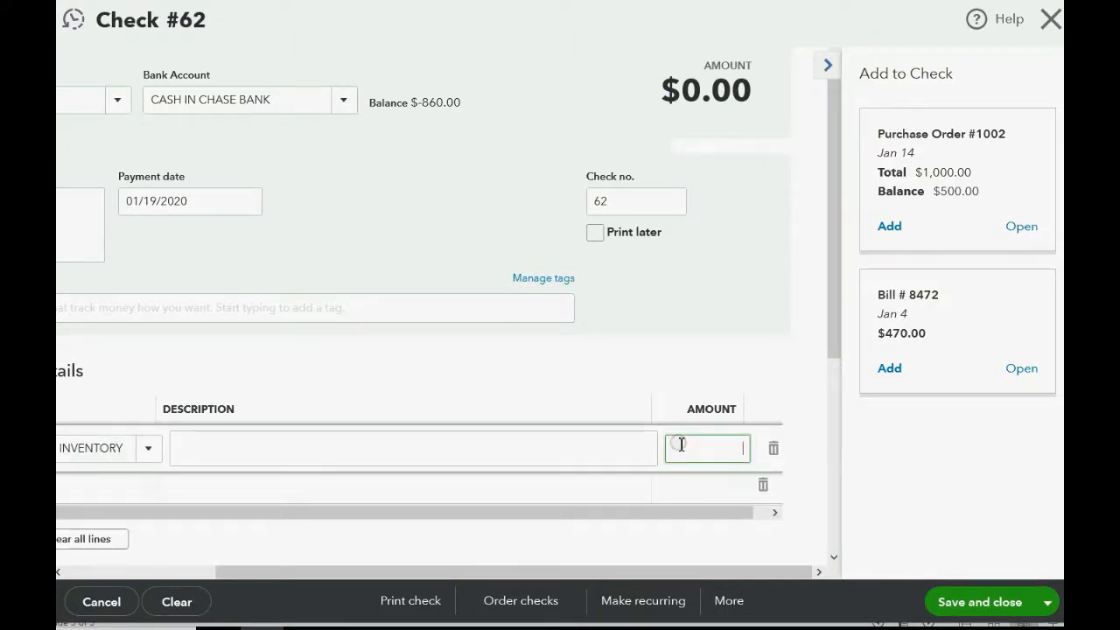
{"action": "type", "text": "2,000"}
{"action": "key", "text": "Tab"}
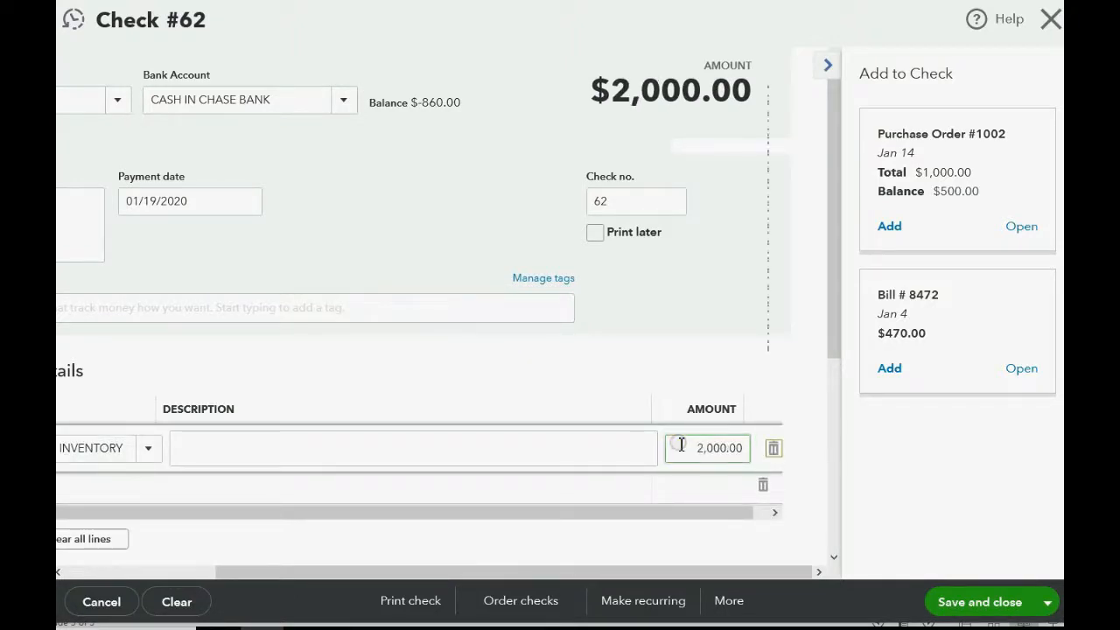
{"action": "left_click", "coordinate": [582, 522]}
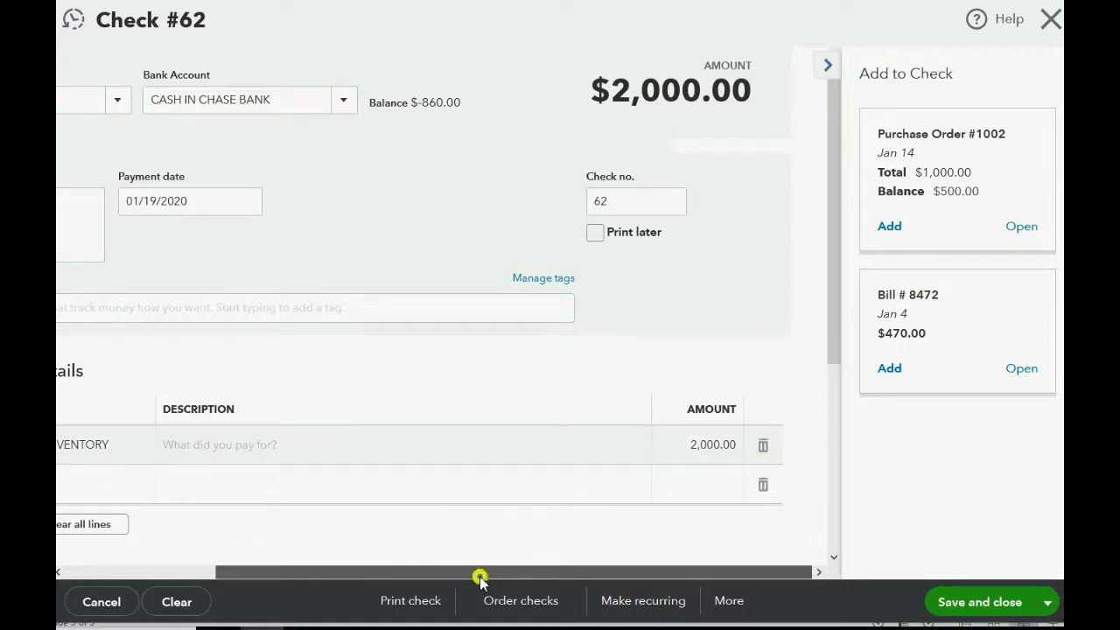
- Hide the Add to Check suggestions, review the whole check, and save and close it
{"action": "mouse_move", "coordinate": [480, 574]}
{"action": "left_mouse_down"}
{"action": "mouse_move", "coordinate": [323, 590]}
{"action": "mouse_move", "coordinate": [486, 591]}
{"action": "mouse_move", "coordinate": [373, 583]}
{"action": "mouse_move", "coordinate": [479, 580]}
{"action": "left_mouse_up"}
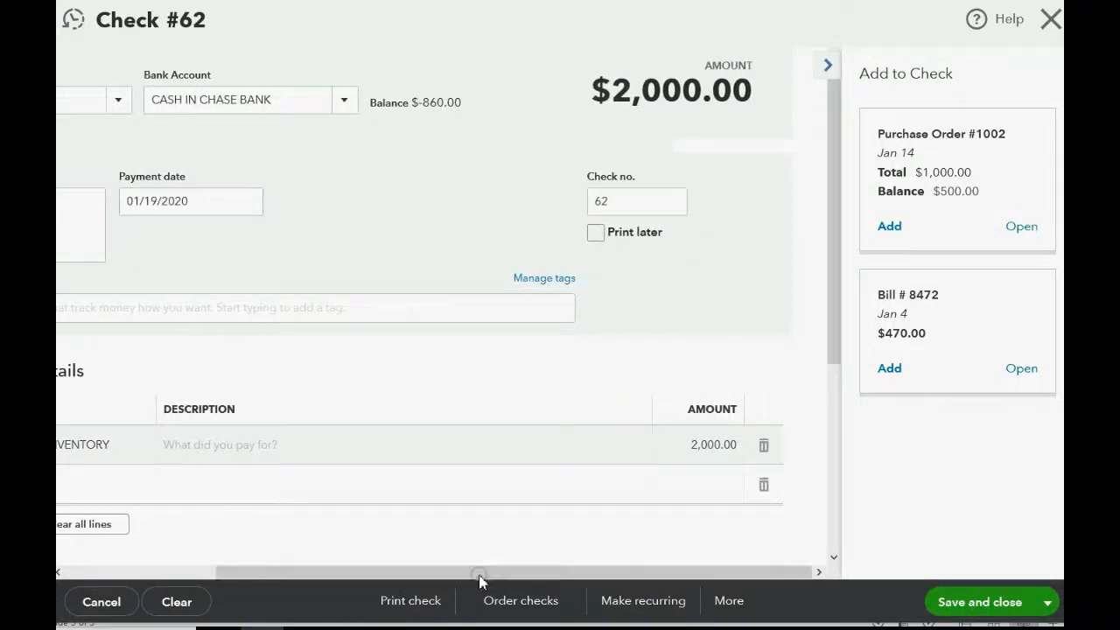
{"action": "left_click", "coordinate": [826, 61]}
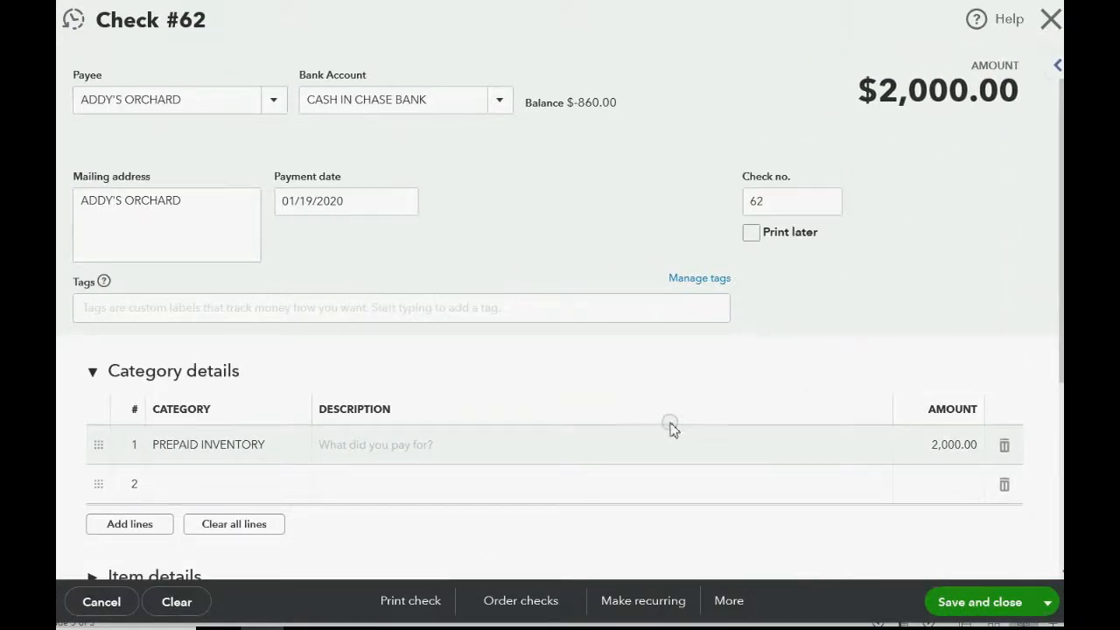
{"action": "scroll", "coordinate": [671, 426], "scroll_direction": "down", "scroll_amount": 3}
{"action": "scroll", "coordinate": [671, 426], "scroll_direction": "up", "scroll_amount": 2}
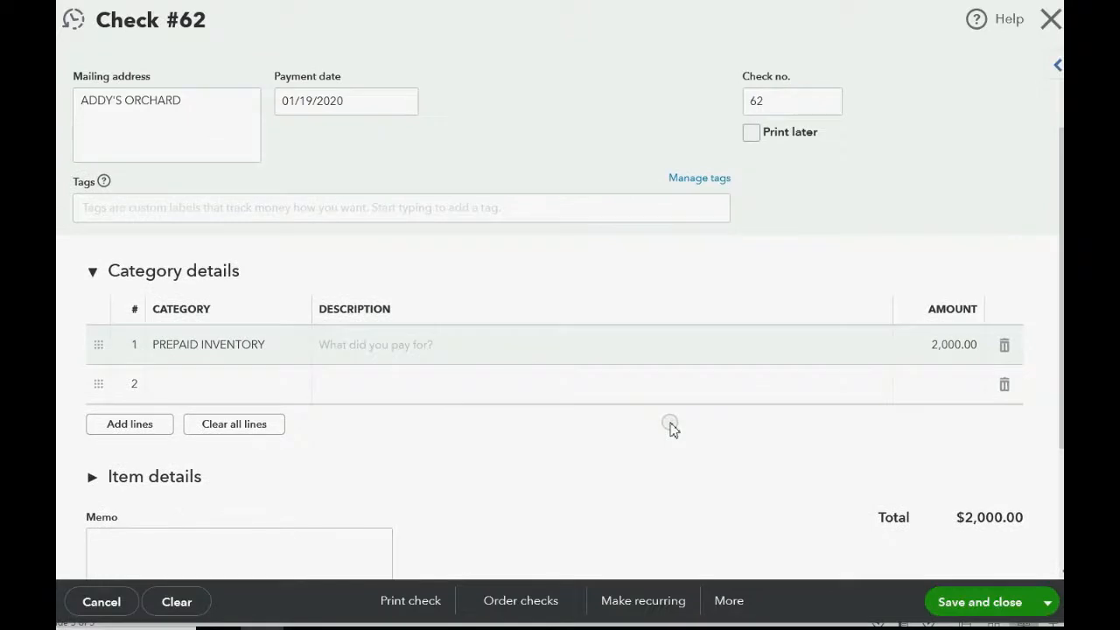
{"action": "scroll", "coordinate": [671, 426], "scroll_direction": "down", "scroll_amount": 1}
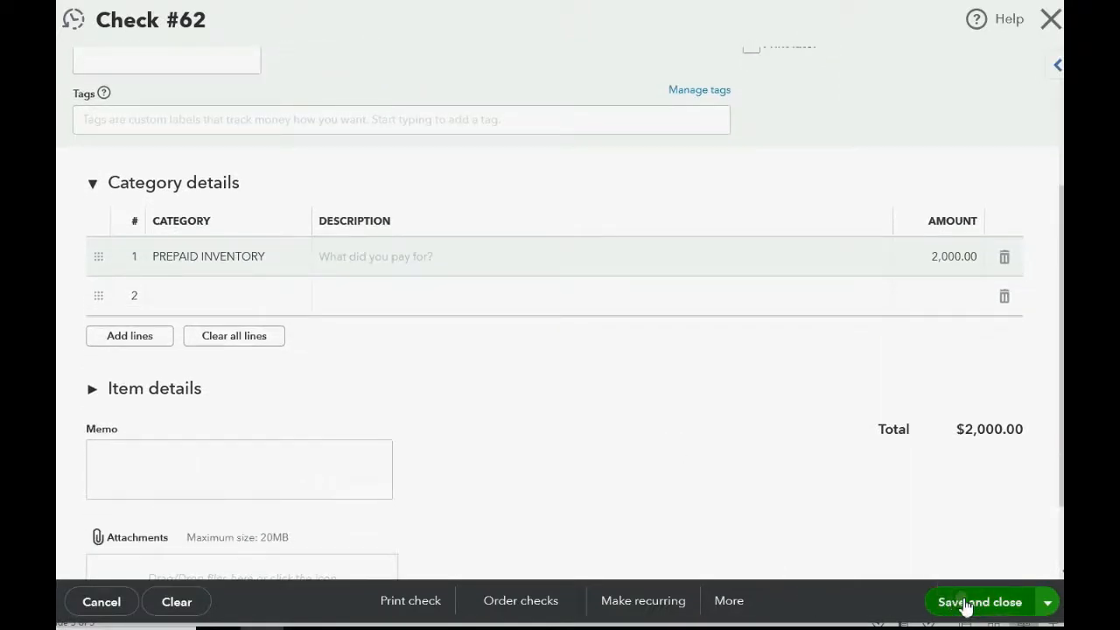
{"action": "left_click", "coordinate": [966, 604]}
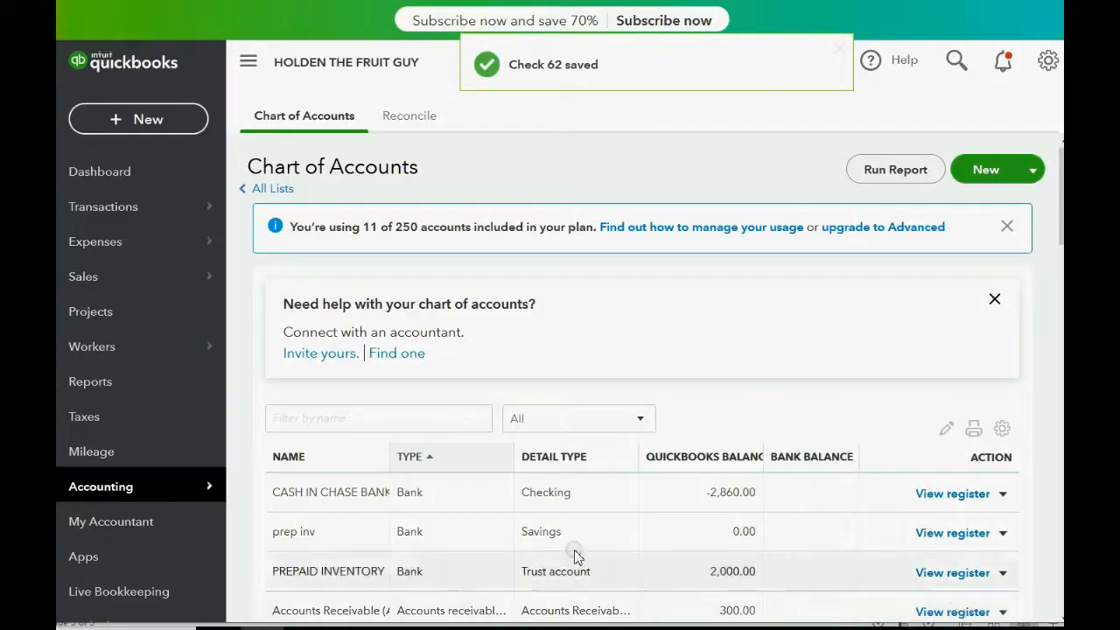
- Open the Trial Balance report from the custom reports and review the account balances
{"action": "left_click", "coordinate": [114, 388]}
{"action": "scroll", "coordinate": [342, 475], "scroll_direction": "down", "scroll_amount": 2}
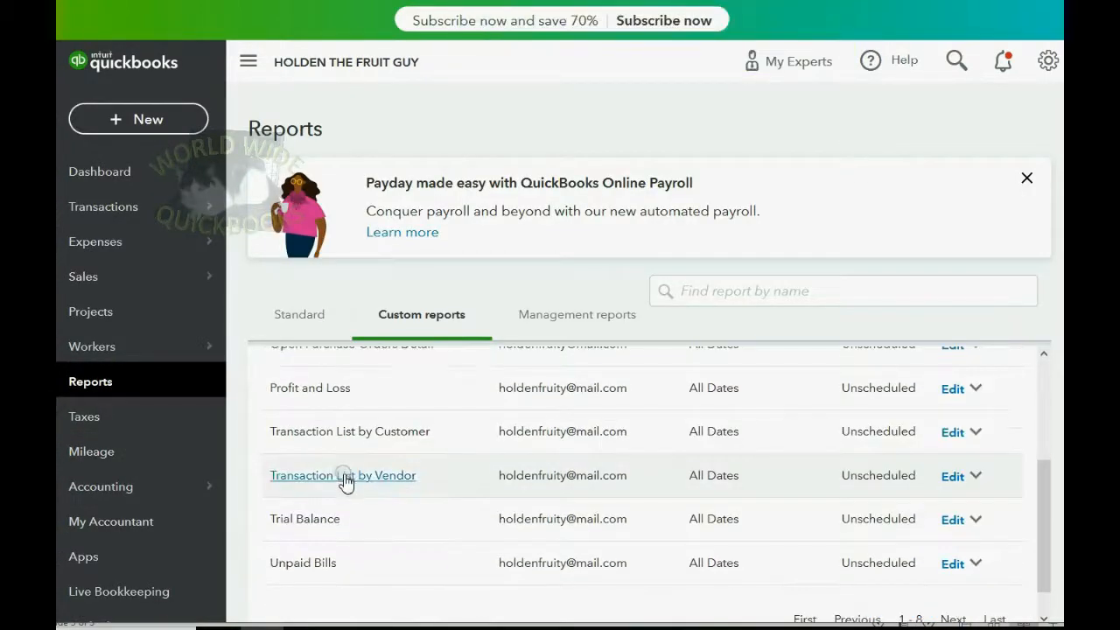
{"action": "left_click", "coordinate": [326, 521]}
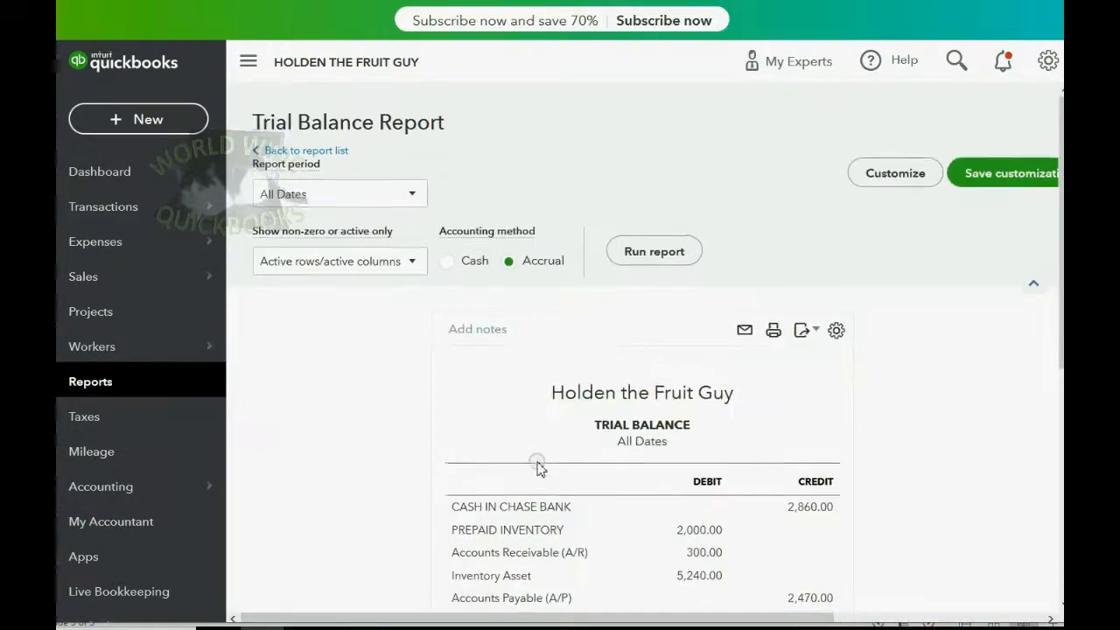
{"action": "scroll", "coordinate": [537, 468], "scroll_direction": "down", "scroll_amount": 3}
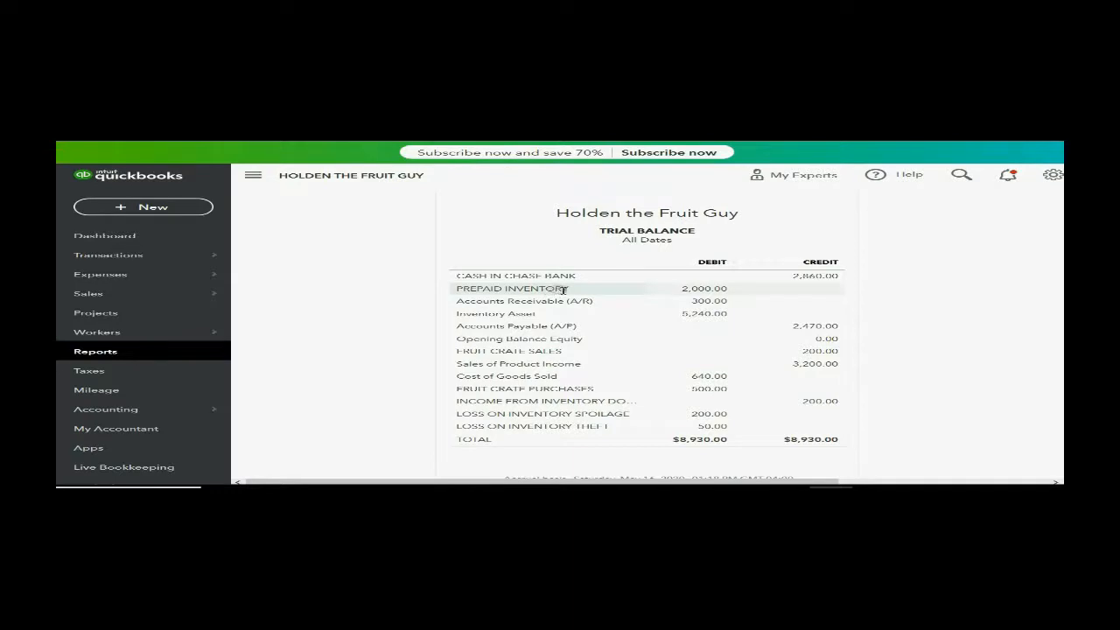
- Drill into the PREPAID INVENTORY balance and examine all columns of its transaction report
{"action": "left_click", "coordinate": [691, 289]}
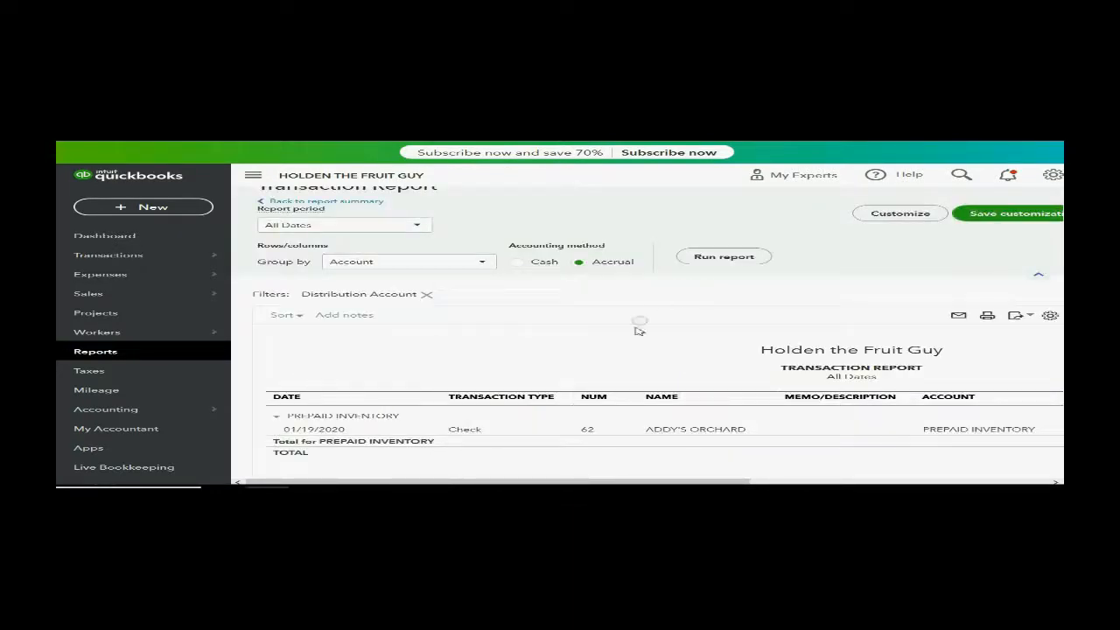
{"action": "left_click_drag", "start_coordinate": [467, 482], "coordinate": [630, 483]}
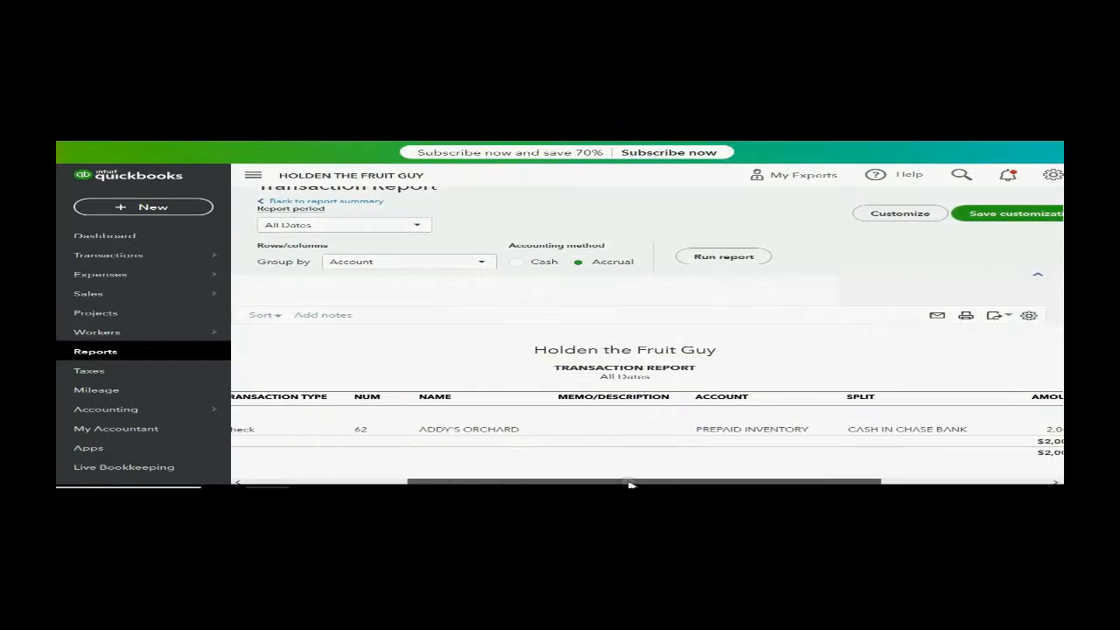
{"action": "mouse_move", "coordinate": [112, 334]}
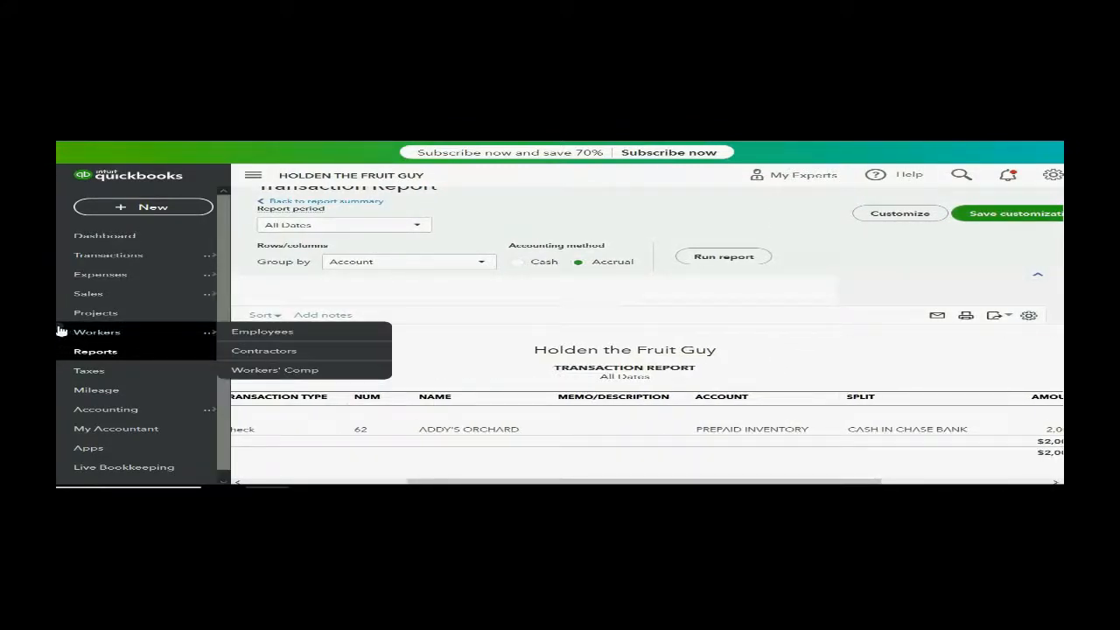
{"action": "left_click_drag", "start_coordinate": [59, 321], "coordinate": [0, 320]}
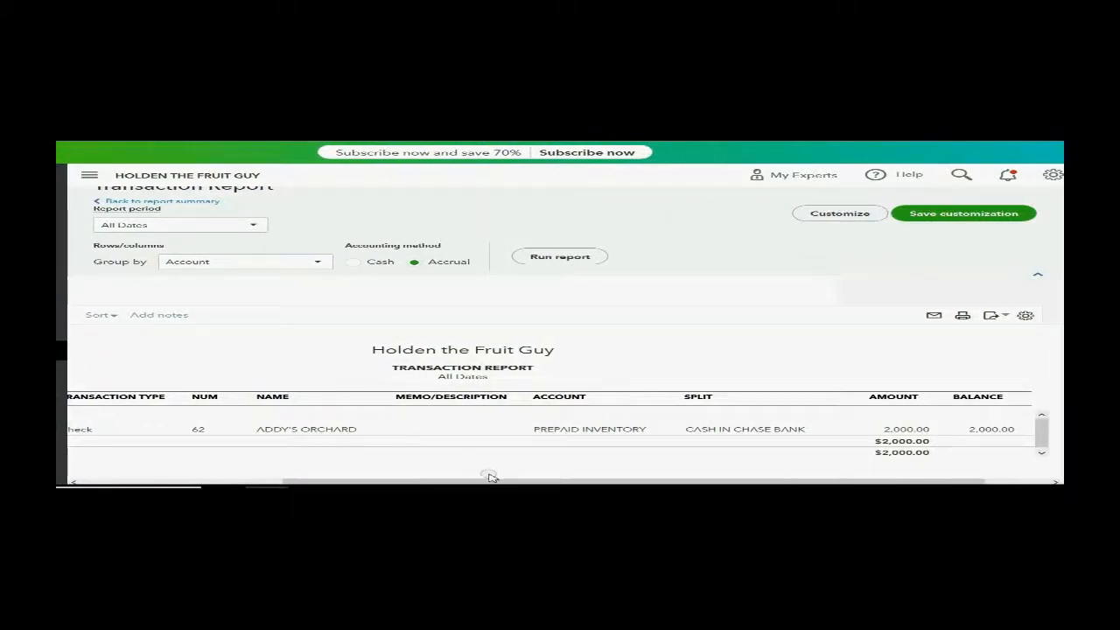
{"action": "left_click_drag", "start_coordinate": [489, 482], "coordinate": [316, 484]}
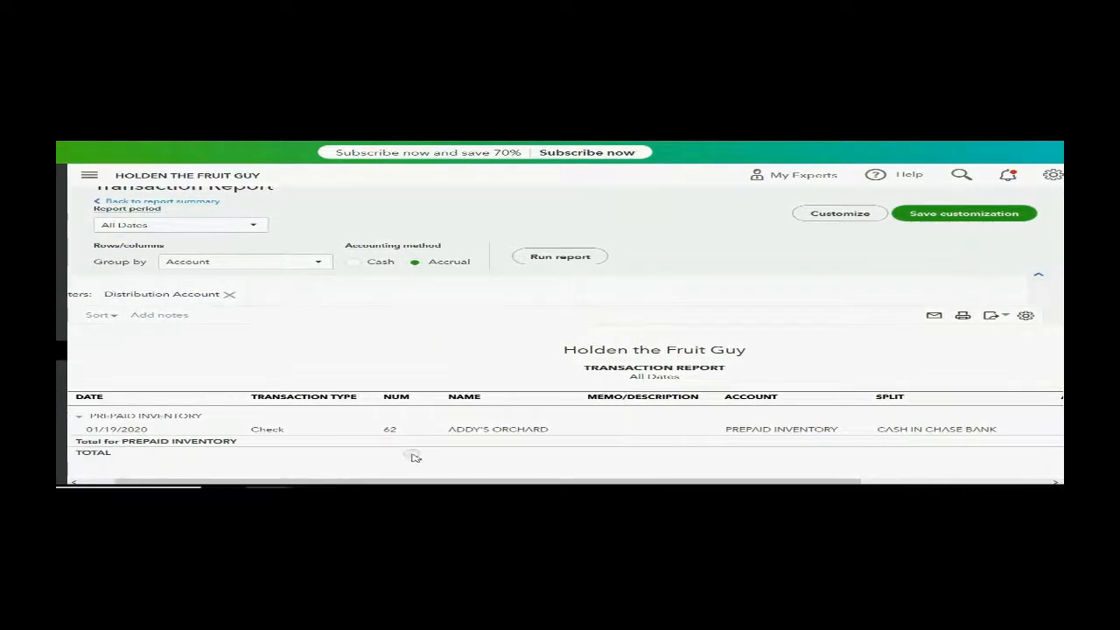
- Open check 62 from the report, describe its PREPAID INVENTORY line as "200 APPLES- CHECK 62 - 1-19", and save it
{"action": "left_click", "coordinate": [465, 429]}
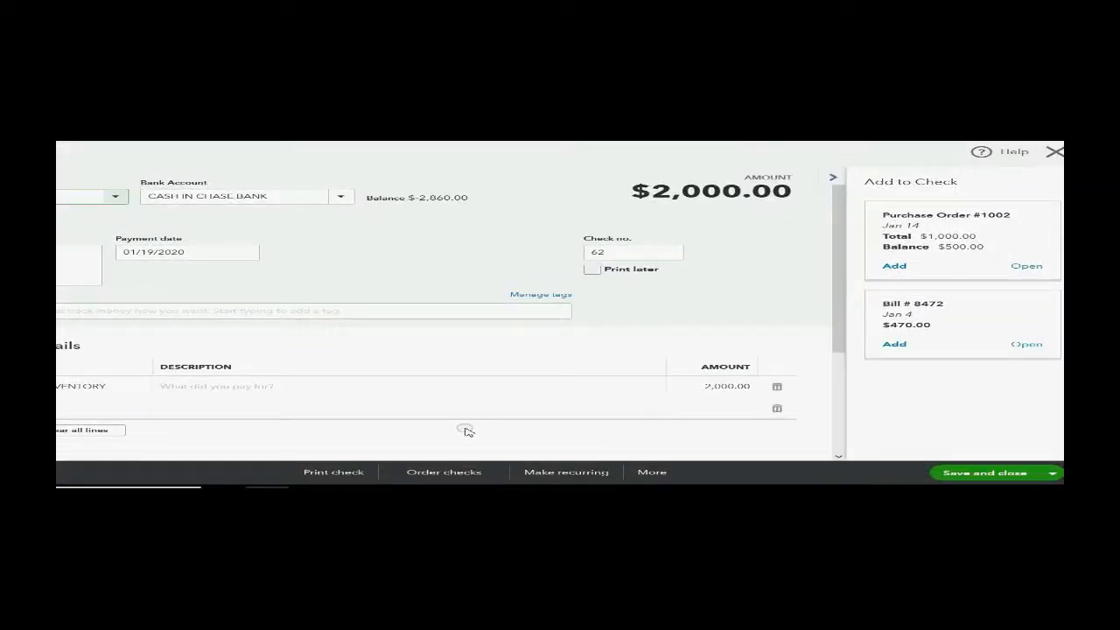
{"action": "left_click", "coordinate": [331, 390]}
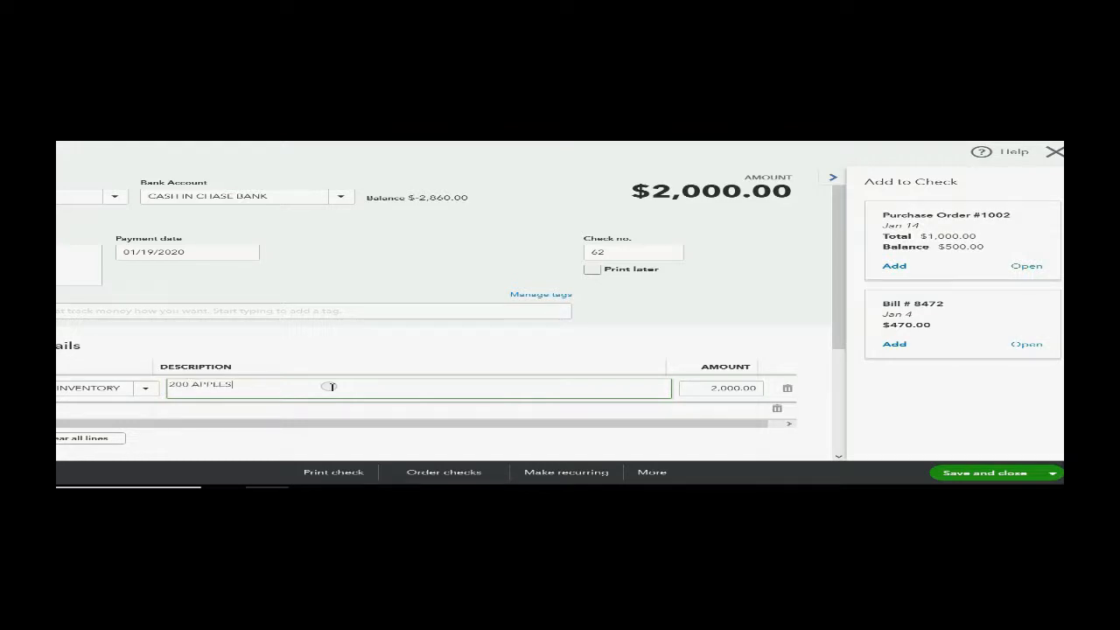
{"action": "type", "text": "HECK 62 - 1-19"}
{"action": "left_click", "coordinate": [956, 474]}
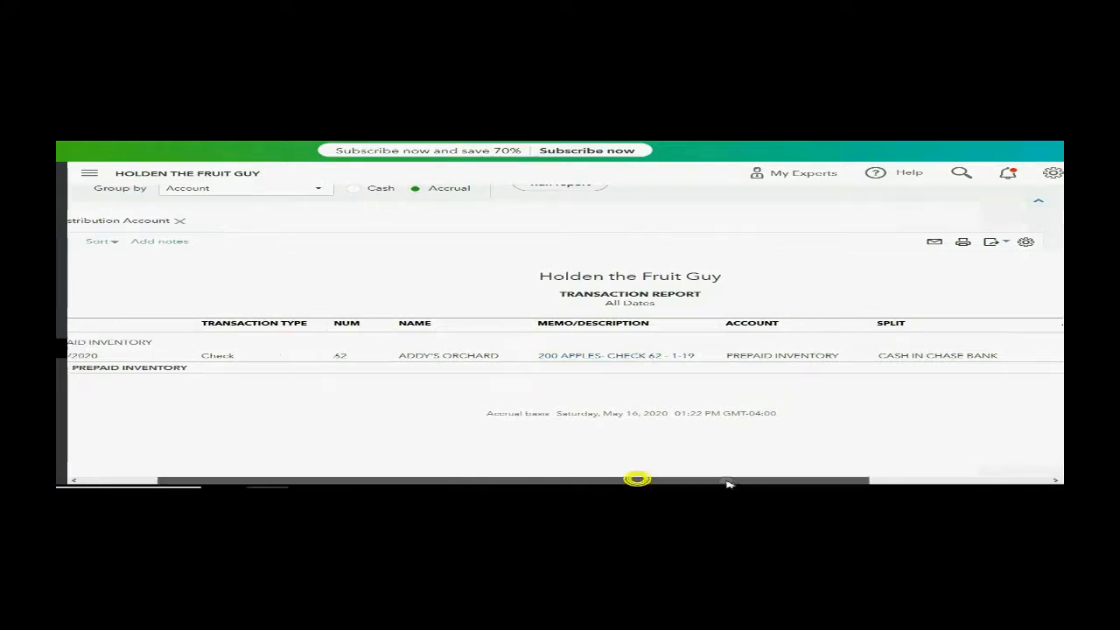
- Save the customized transaction report as a custom report named PREPAID INVENTORY DETAILS
{"action": "left_click_drag", "start_coordinate": [638, 481], "coordinate": [831, 483]}
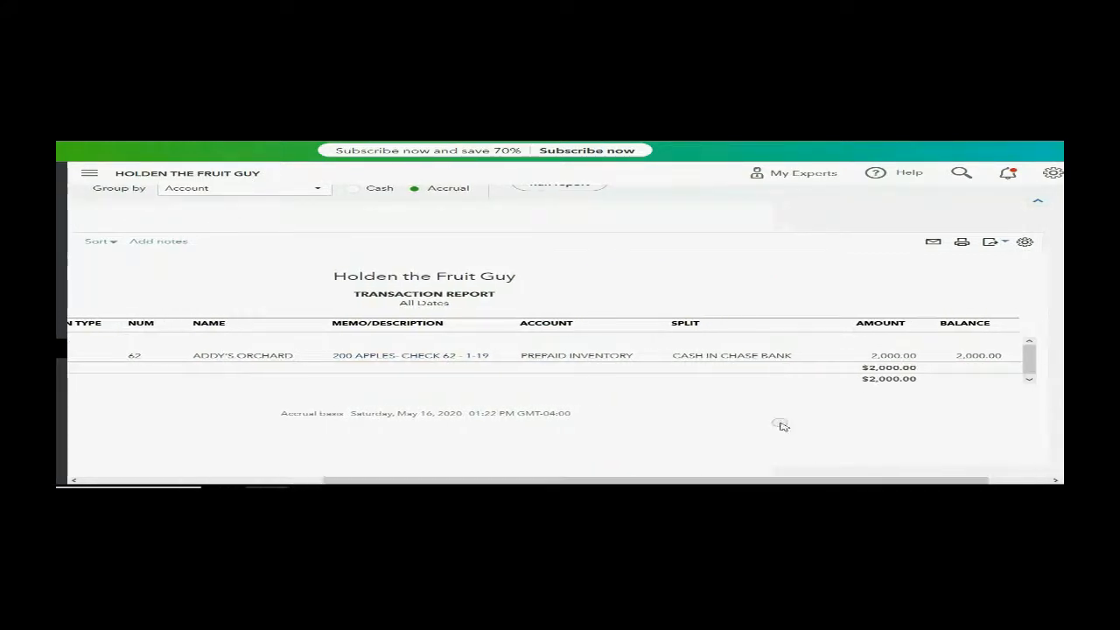
{"action": "scroll", "coordinate": [757, 403], "scroll_direction": "up", "scroll_amount": 2}
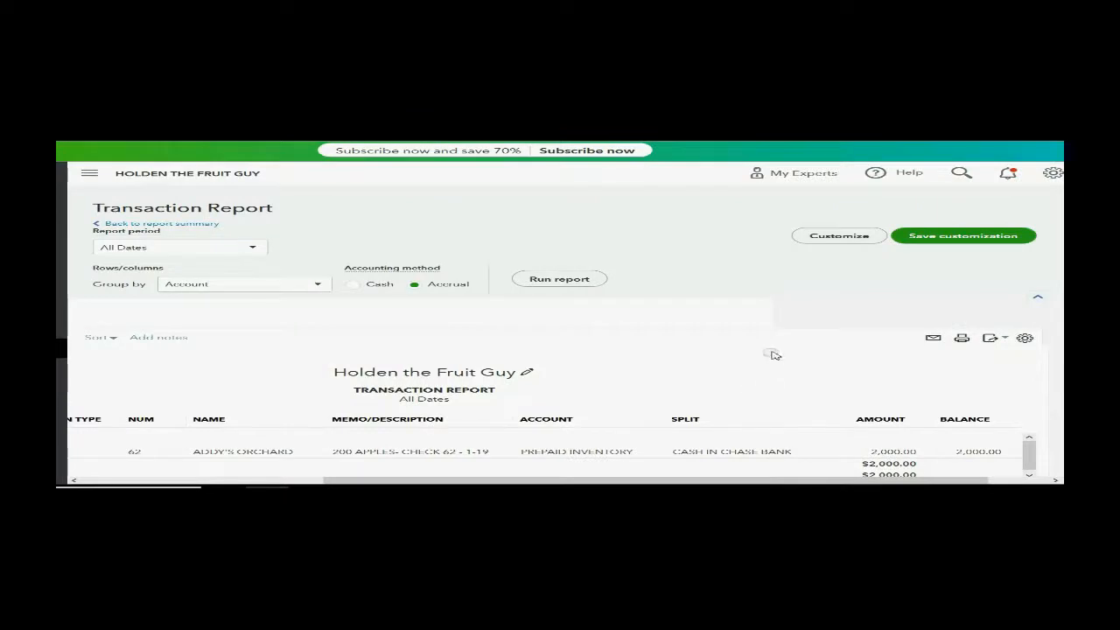
{"action": "left_click", "coordinate": [948, 238]}
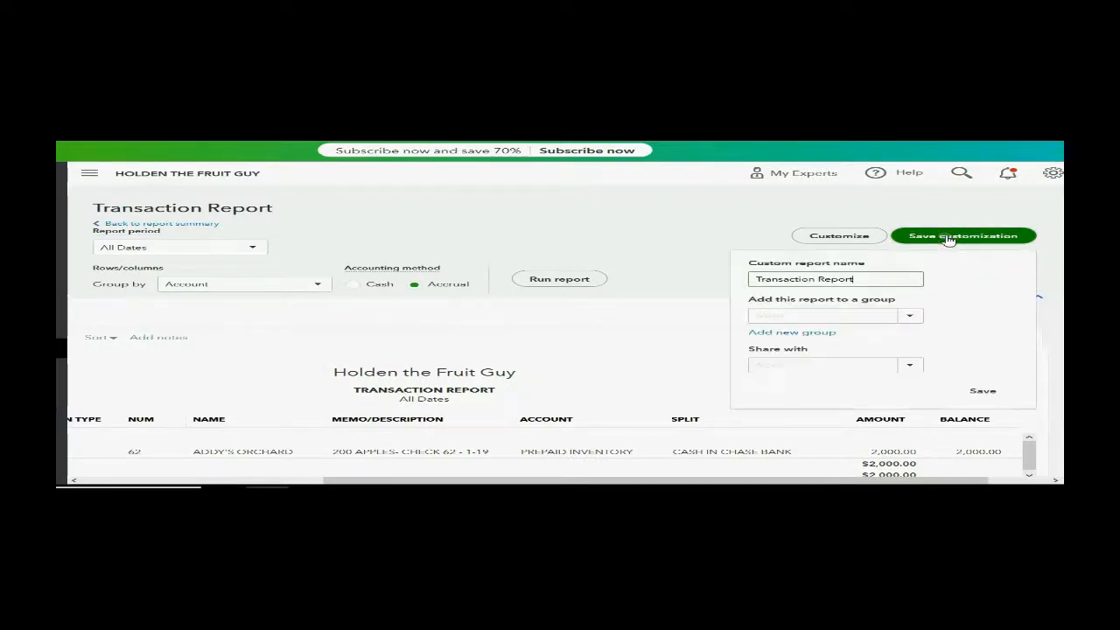
{"action": "left_click_drag", "start_coordinate": [859, 279], "coordinate": [753, 278]}
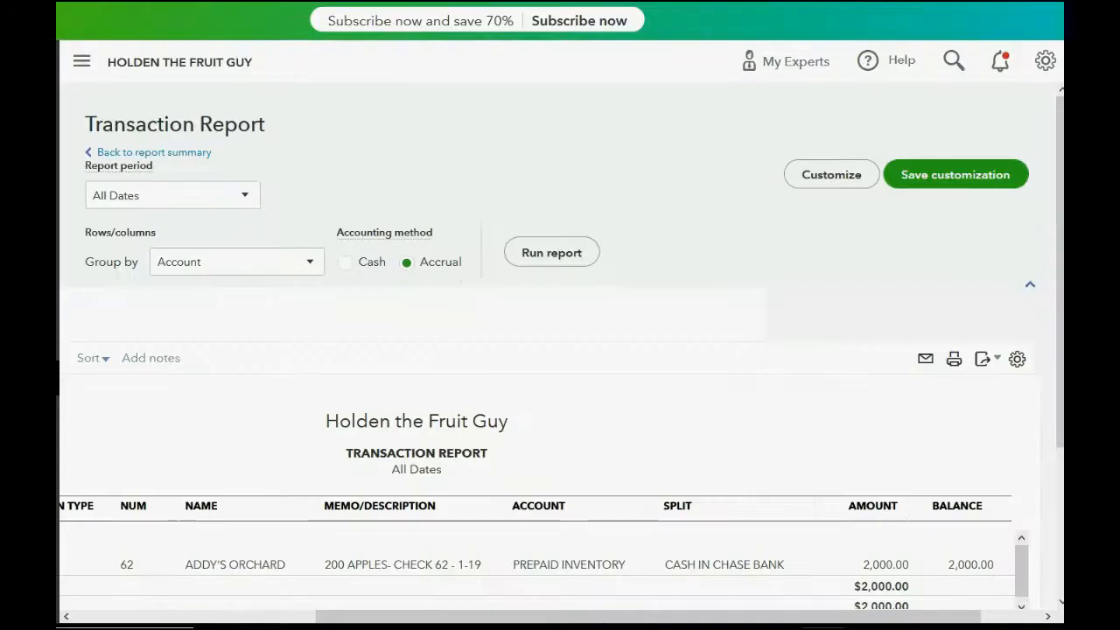
{"action": "left_click", "coordinate": [954, 178]}
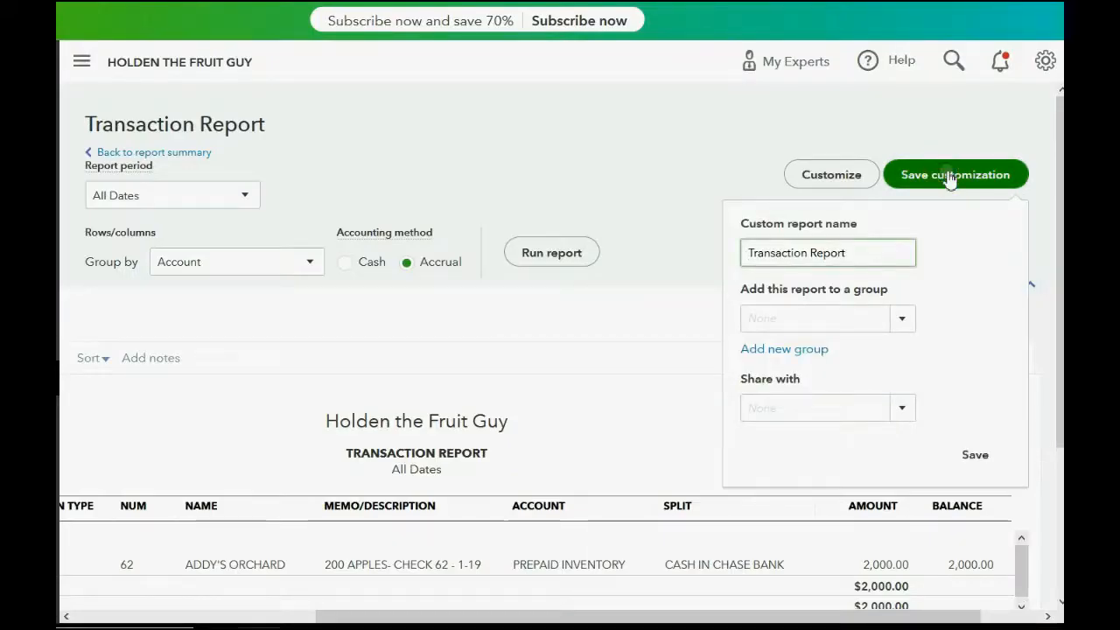
{"action": "left_click_drag", "start_coordinate": [854, 253], "coordinate": [733, 253]}
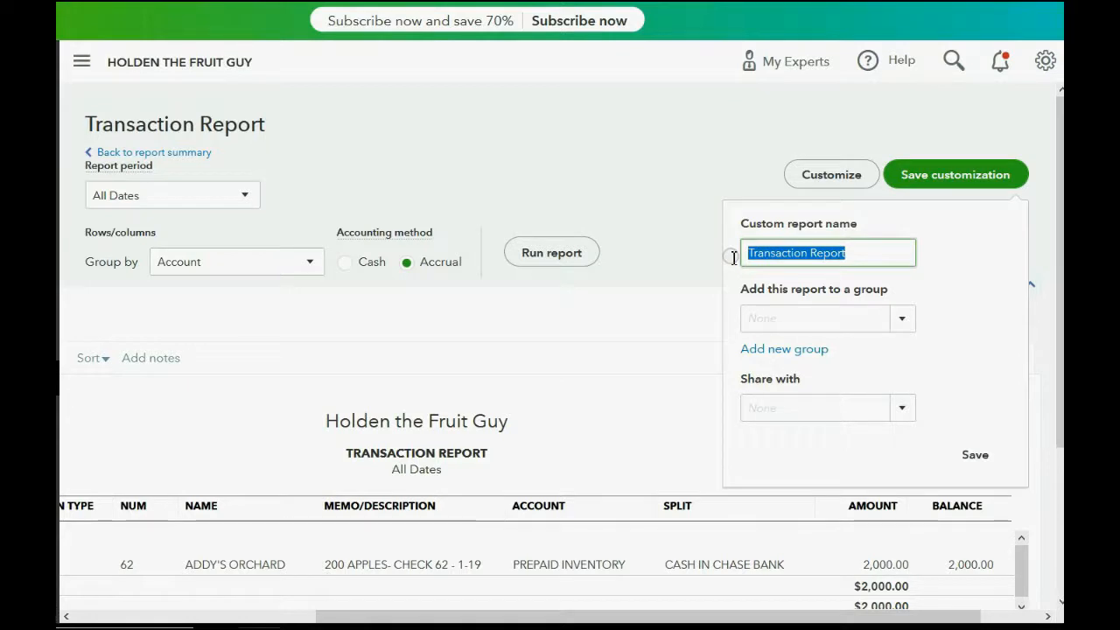
{"action": "type", "text": "PRE"}
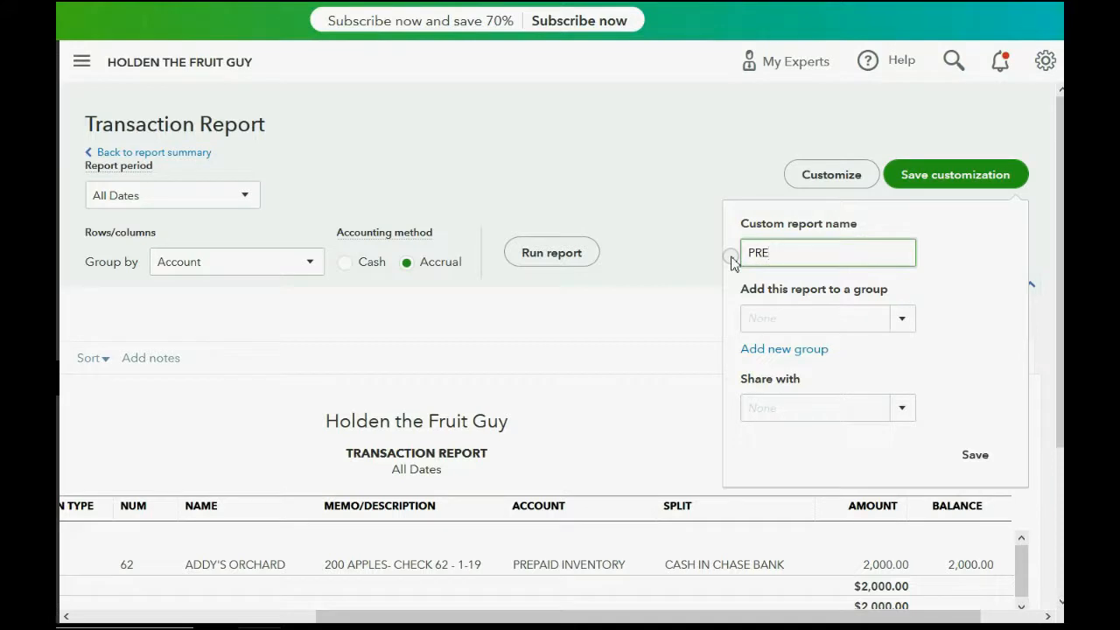
{"action": "type", "text": "PAID "}
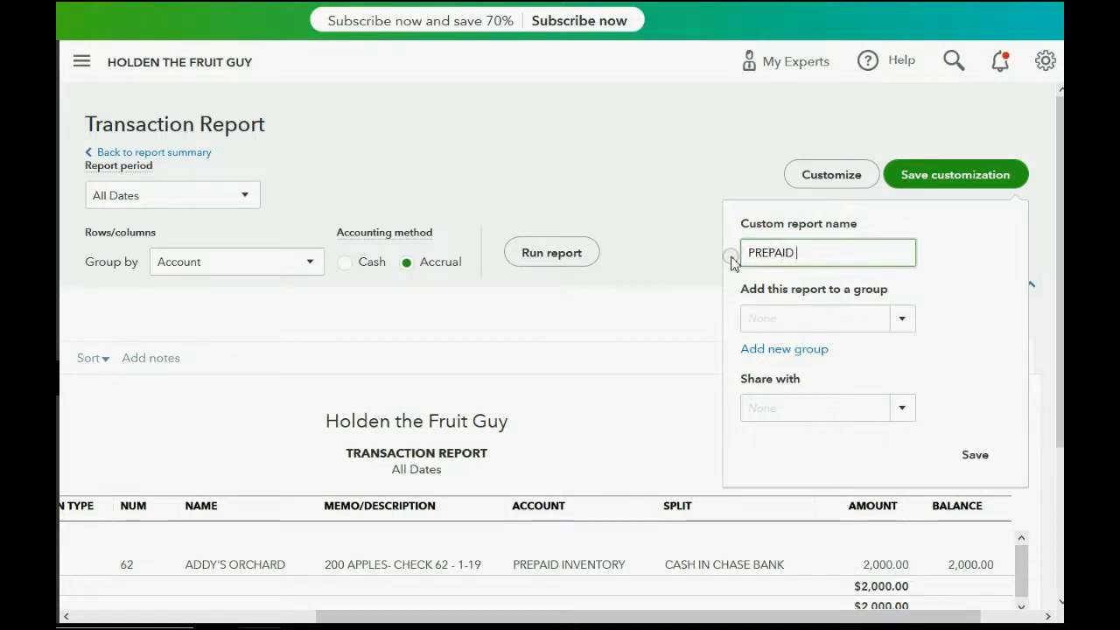
{"action": "type", "text": "INVENT"}
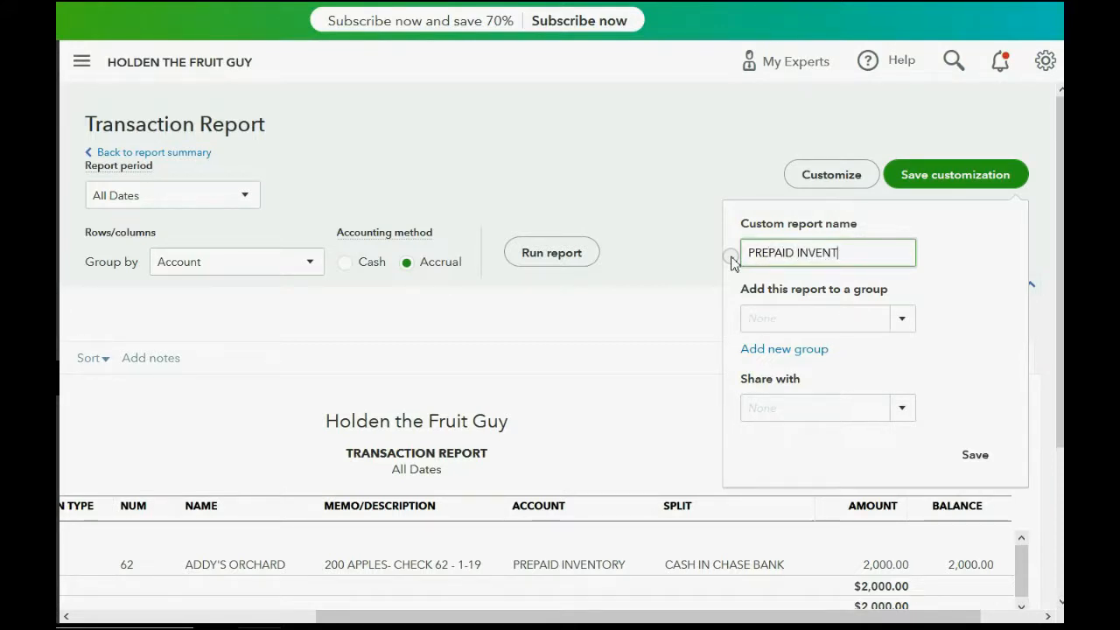
{"action": "type", "text": "ORY DET"}
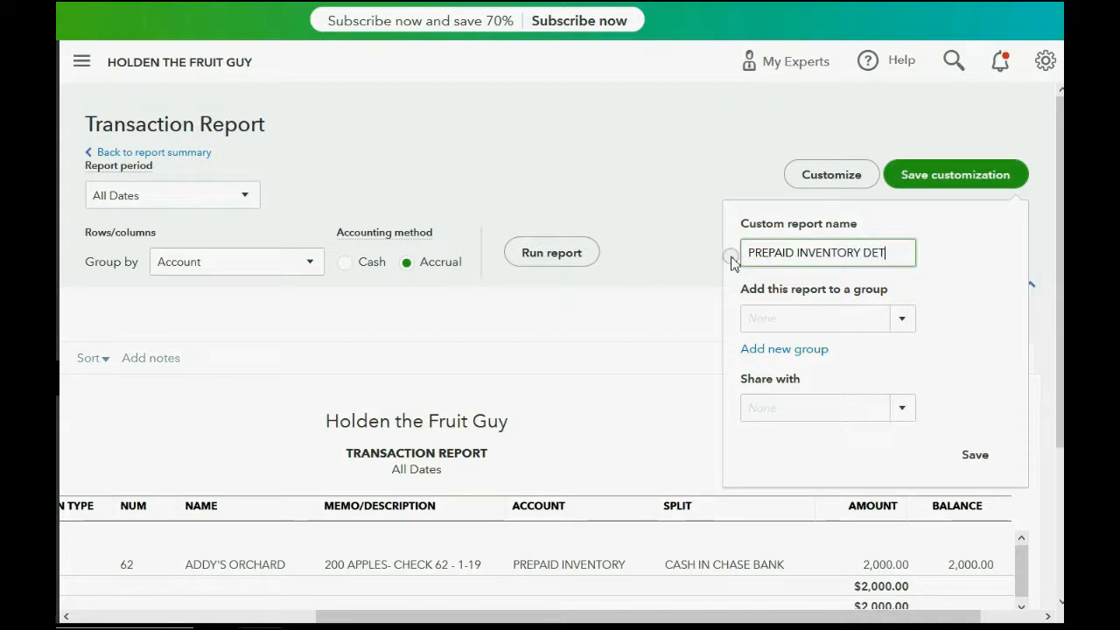
{"action": "type", "text": "AILS"}
{"action": "left_click", "coordinate": [978, 456]}
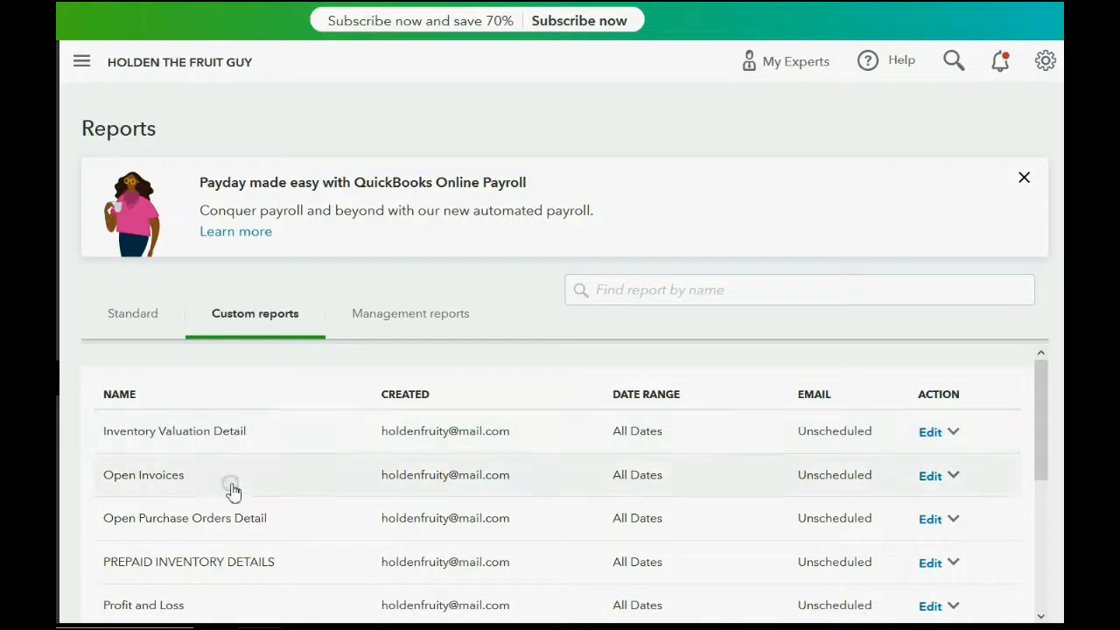
- Open the PREPAID INVENTORY DETAILS report from the custom reports and review its transaction lines
{"action": "left_click", "coordinate": [220, 565]}
{"action": "scroll", "coordinate": [304, 477], "scroll_direction": "down", "scroll_amount": 2}
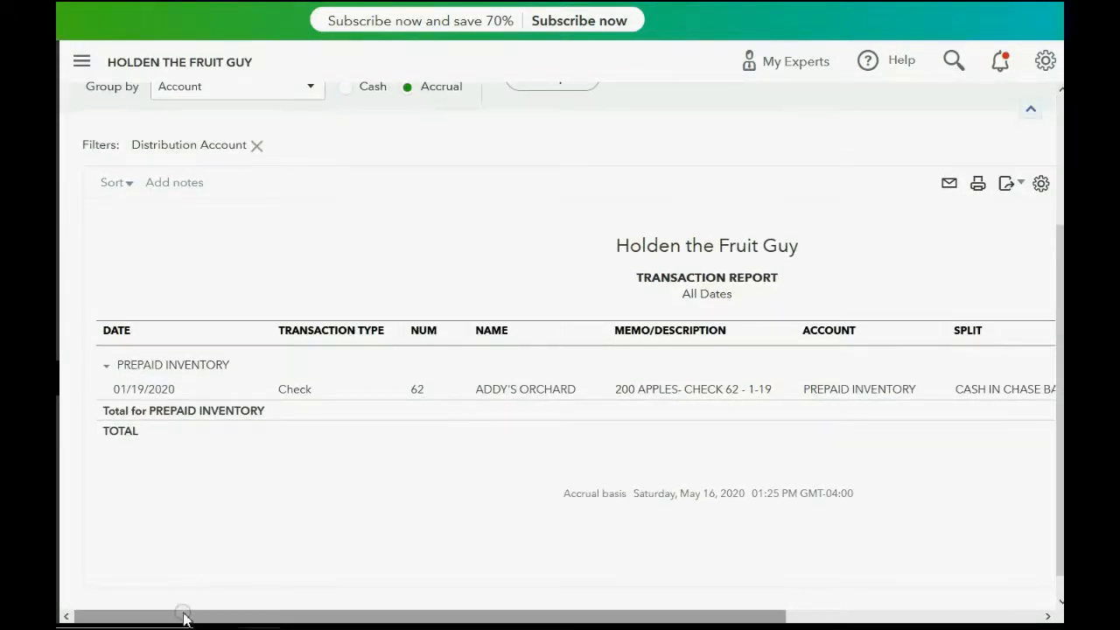
- Examine the remaining columns of the PREPAID INVENTORY report, and consult the example slide for the January 20th event
{"action": "left_click_drag", "start_coordinate": [184, 617], "coordinate": [370, 613]}
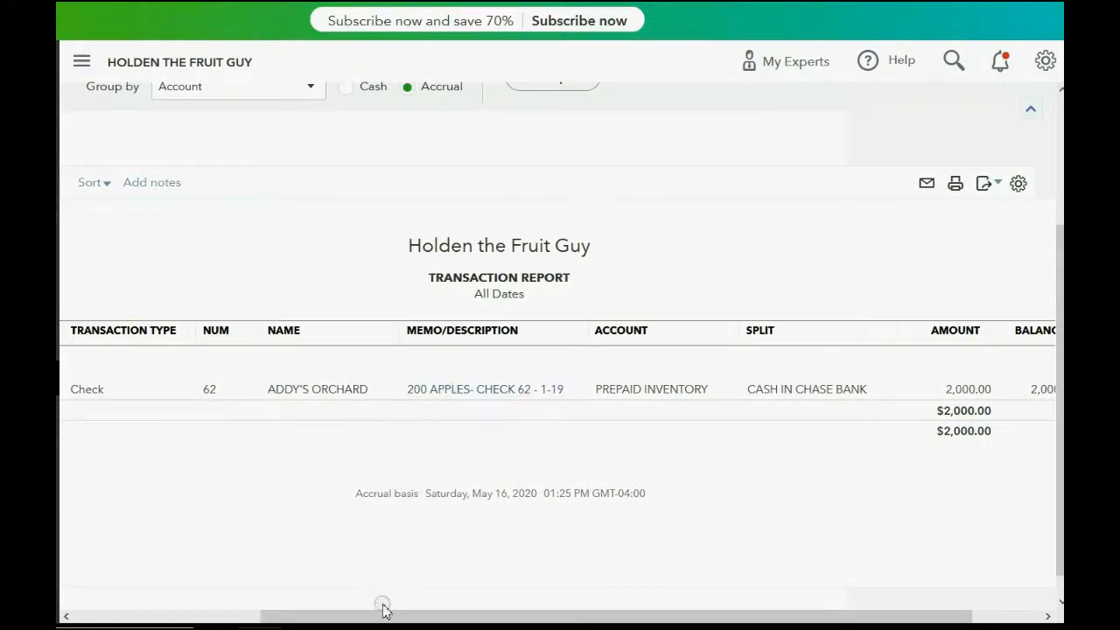
{"action": "left_click_drag", "start_coordinate": [381, 615], "coordinate": [208, 617]}
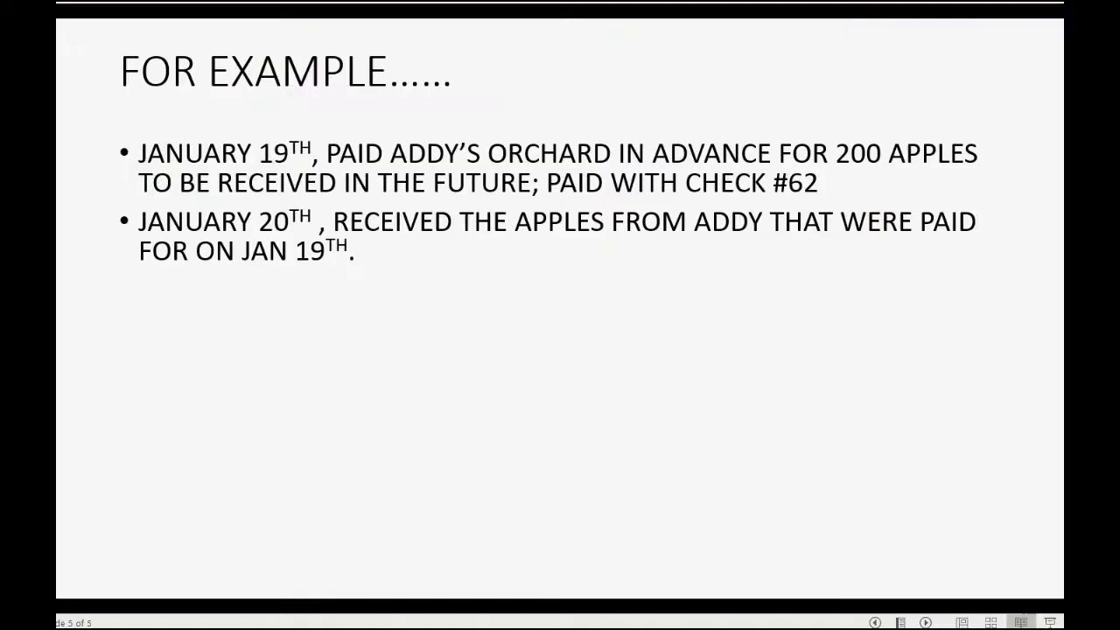
{"action": "left_click", "coordinate": [875, 622]}
{"action": "left_click", "coordinate": [925, 622]}
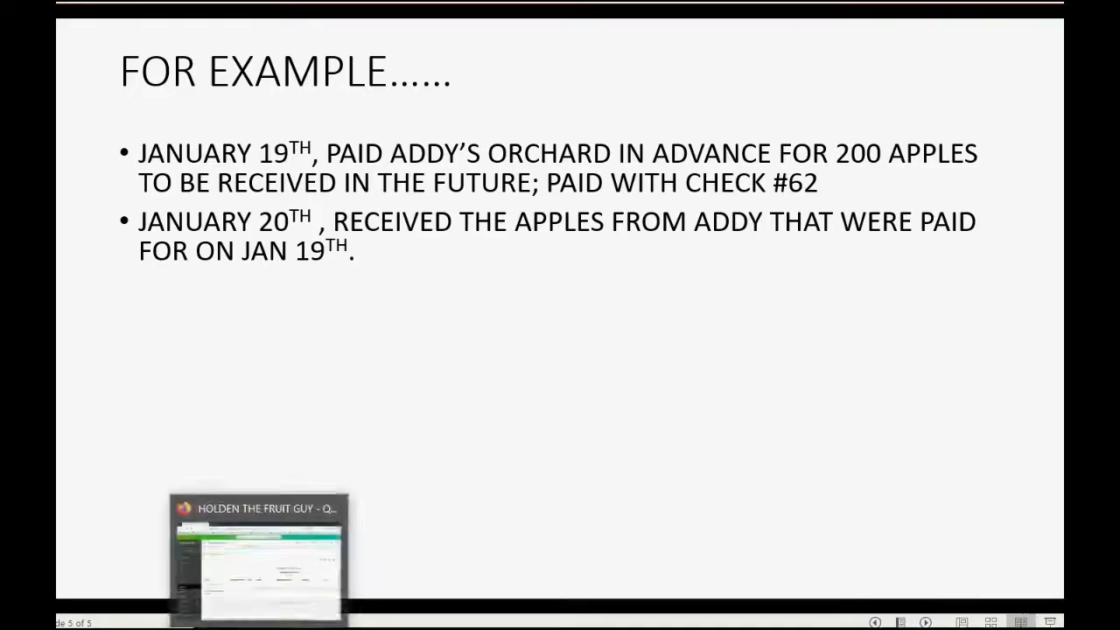
{"action": "left_click", "coordinate": [290, 625]}
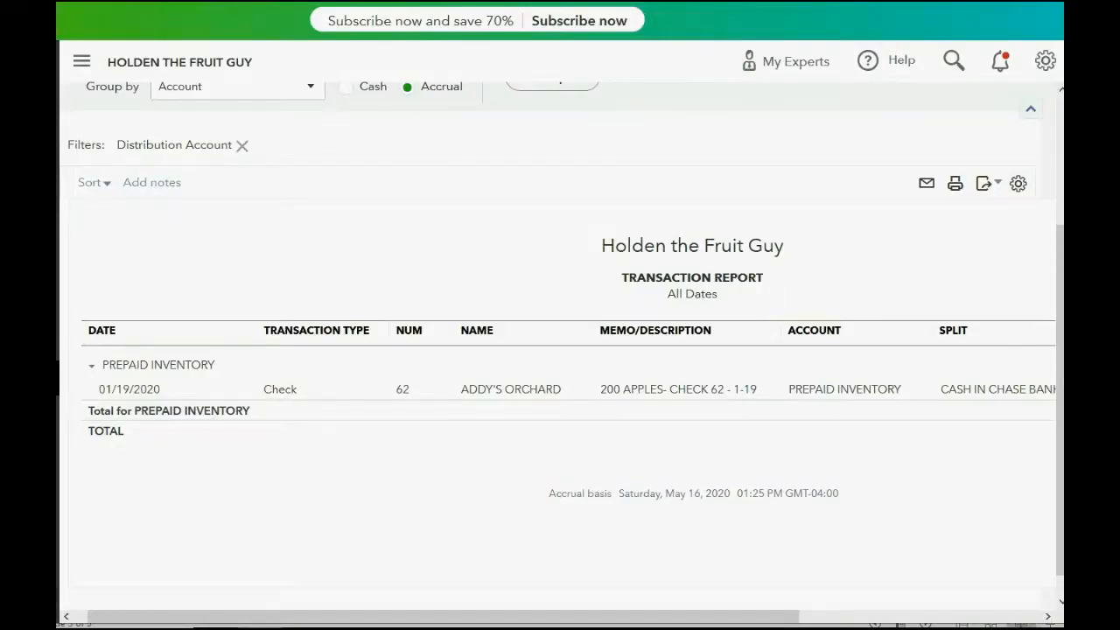
- Start a new expense and choose PREPAID INVENTORY as its payment account
{"action": "scroll", "coordinate": [175, 155], "scroll_direction": "up", "scroll_amount": 2}
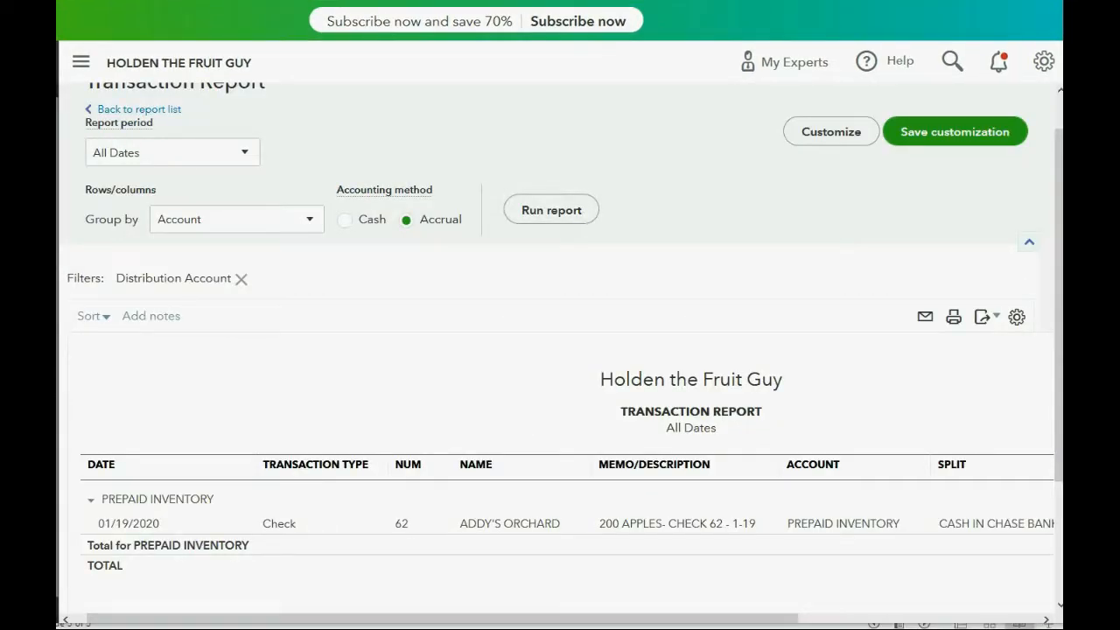
{"action": "left_click", "coordinate": [81, 62]}
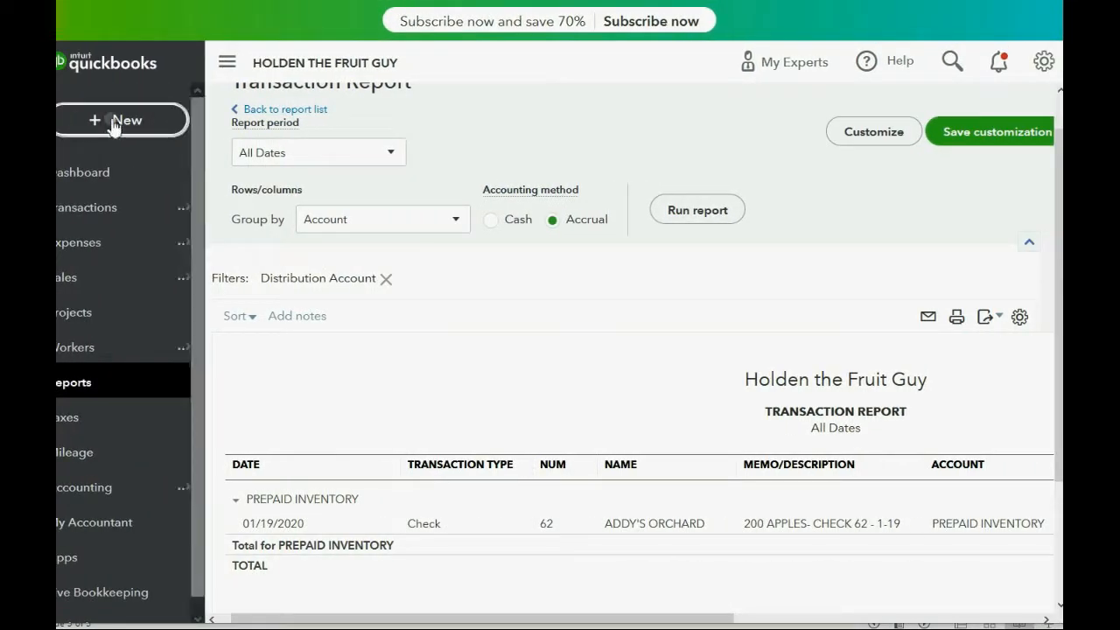
{"action": "left_click", "coordinate": [112, 125]}
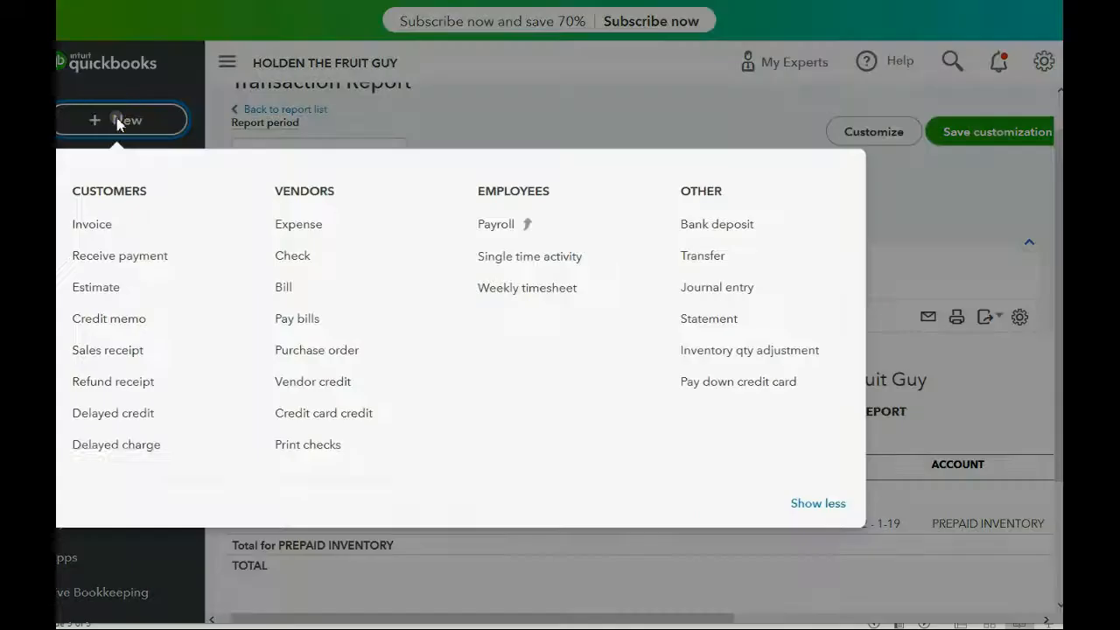
{"action": "left_click", "coordinate": [306, 226]}
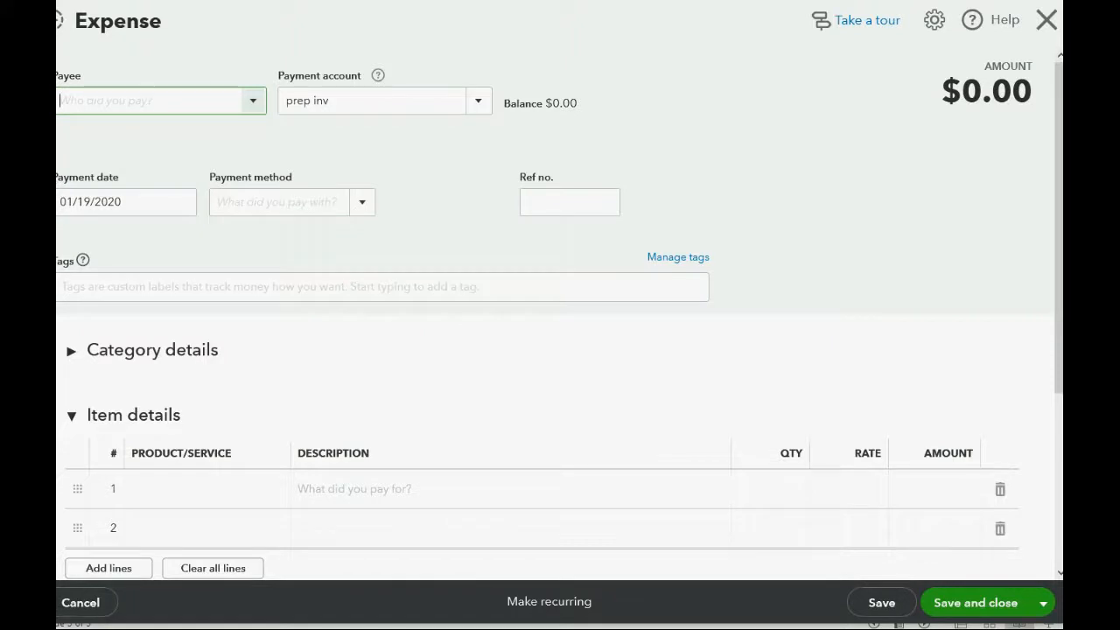
{"action": "left_click_drag", "start_coordinate": [40, 166], "coordinate": [55, 166]}
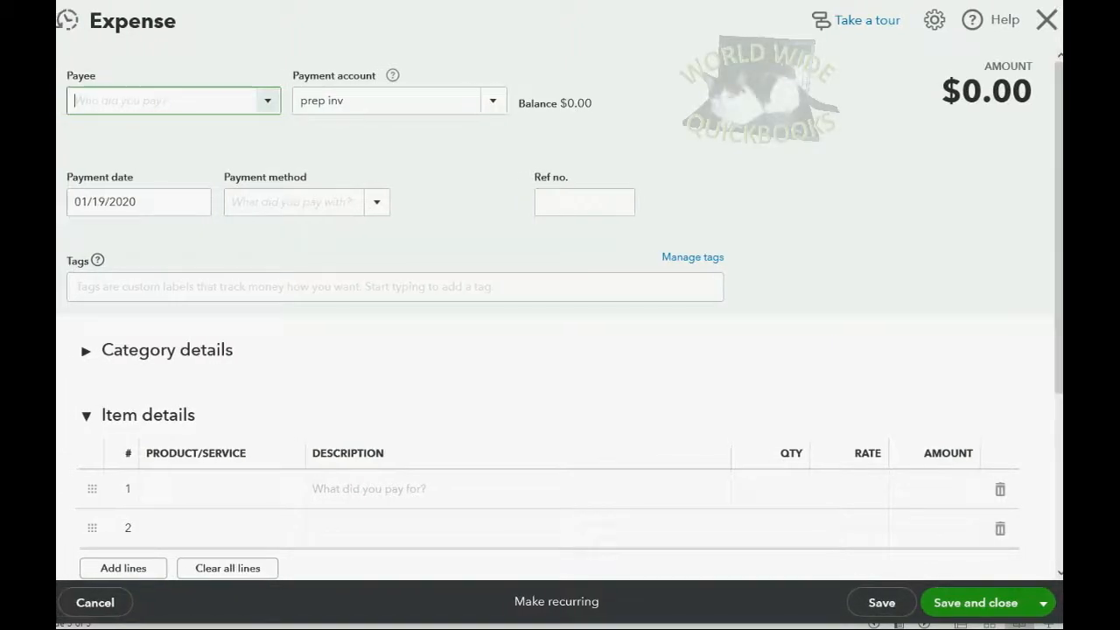
{"action": "left_click", "coordinate": [495, 102]}
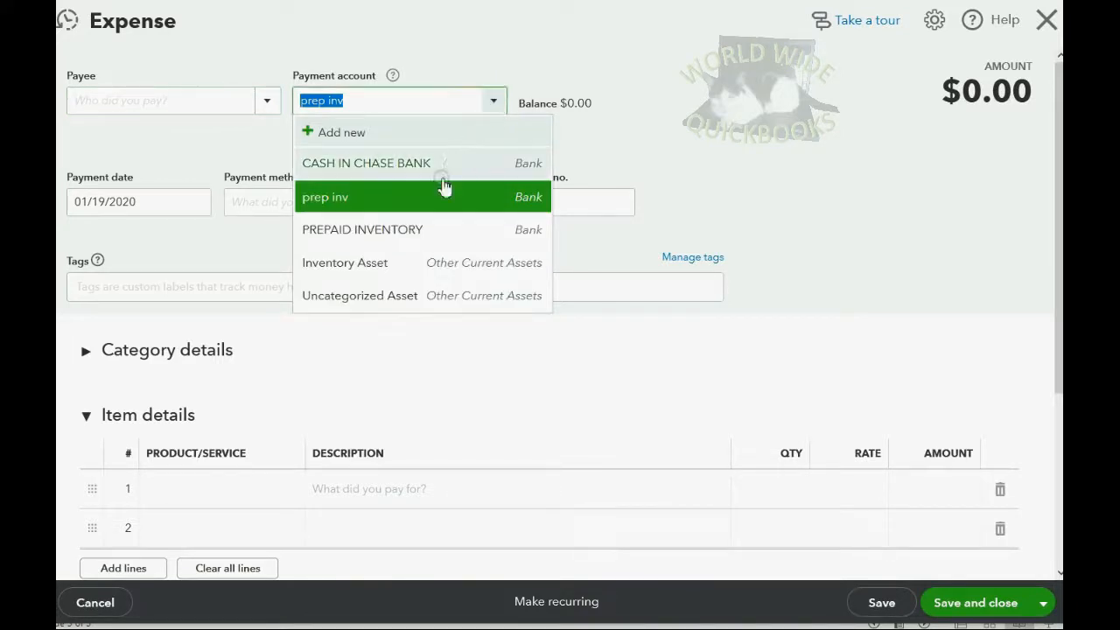
{"action": "left_click", "coordinate": [420, 231]}
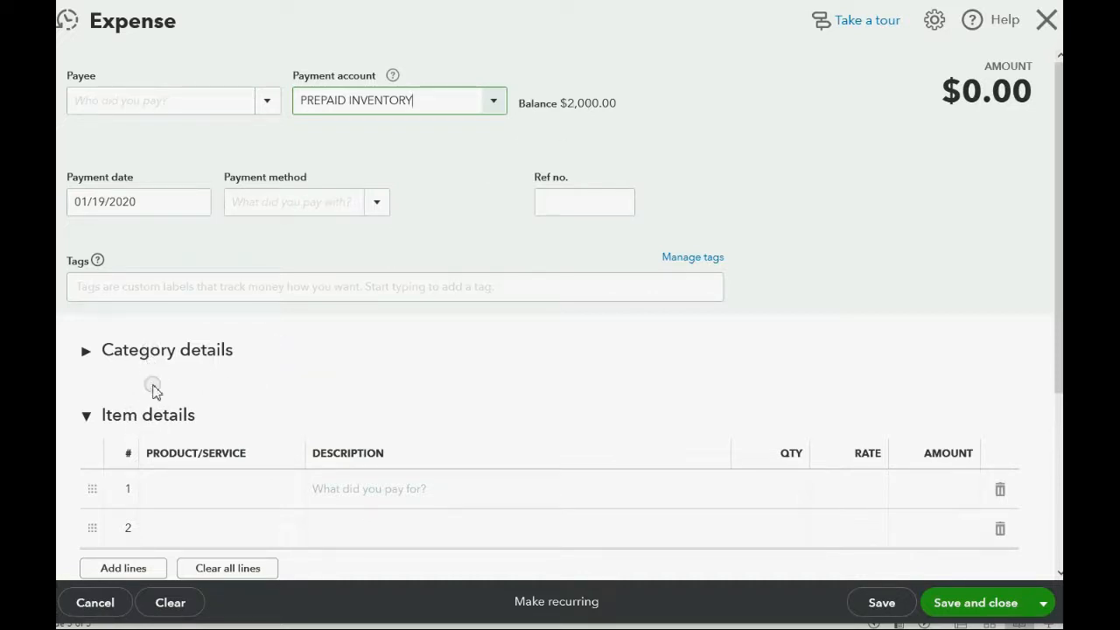
- Add APPLES as the expense's first item line with a quantity of 200
{"action": "left_click", "coordinate": [187, 495]}
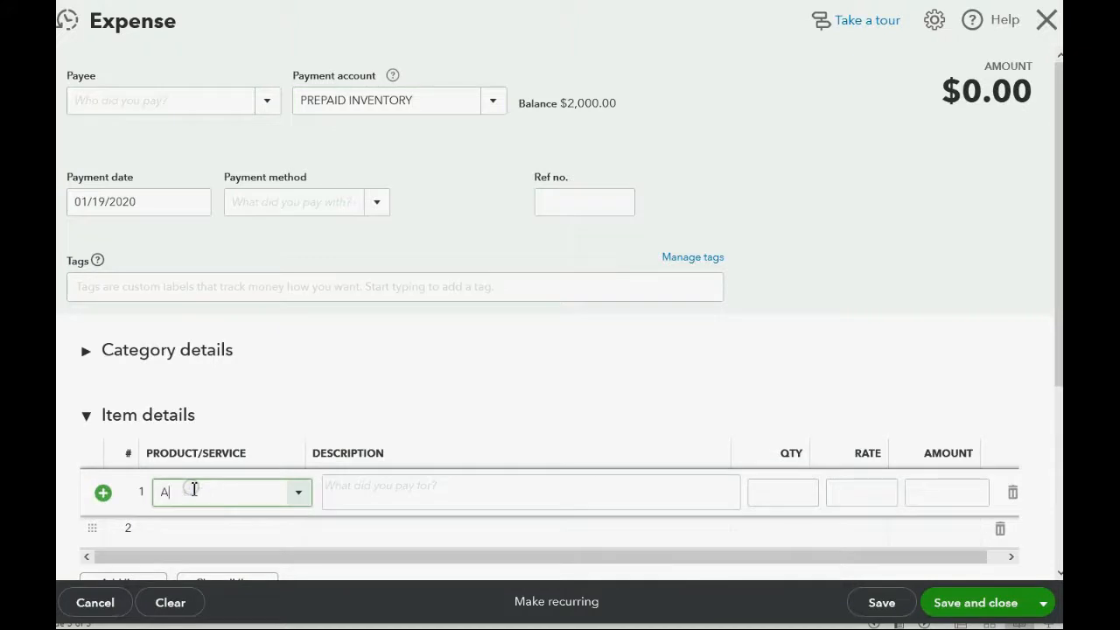
{"action": "key", "text": "Tab"}
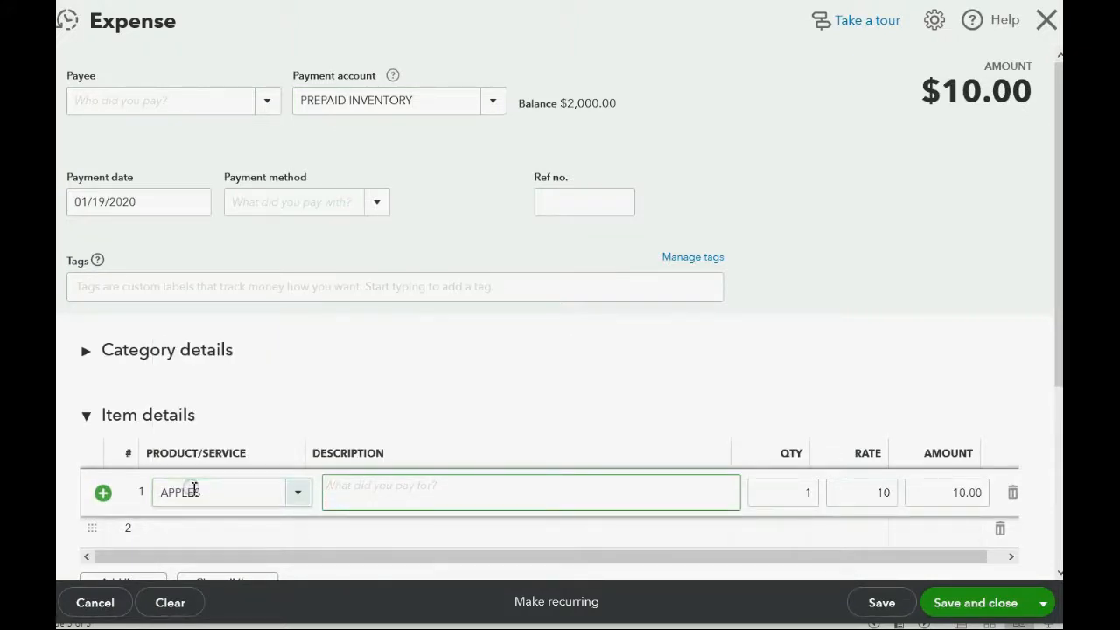
{"action": "left_click", "coordinate": [780, 492]}
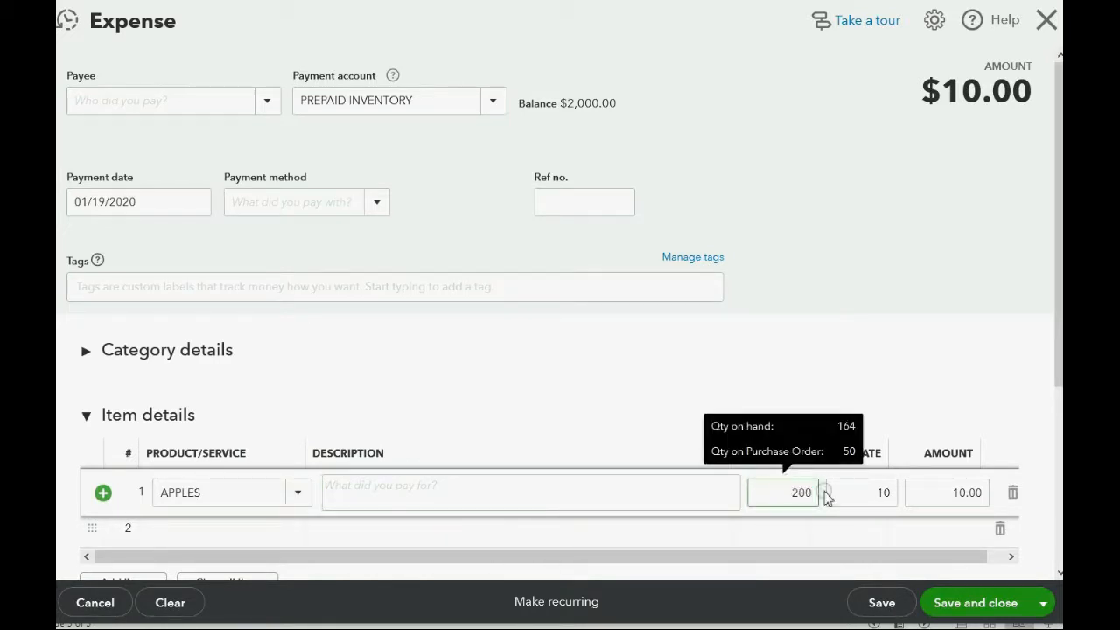
{"action": "key", "text": "Tab"}
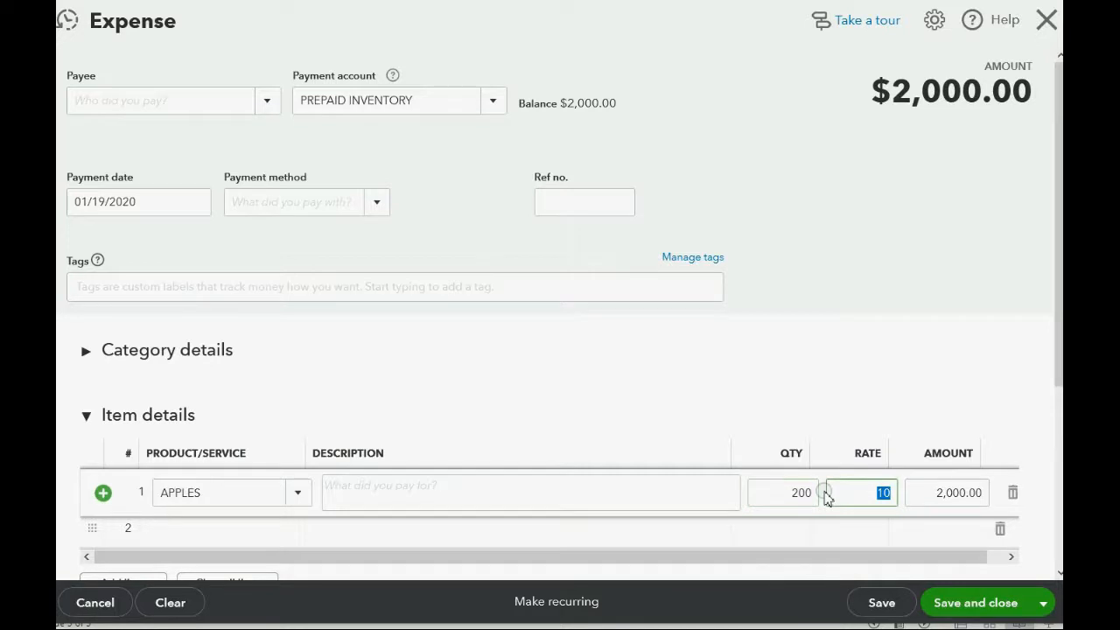
{"action": "left_click", "coordinate": [494, 105]}
{"action": "left_click", "coordinate": [494, 105]}
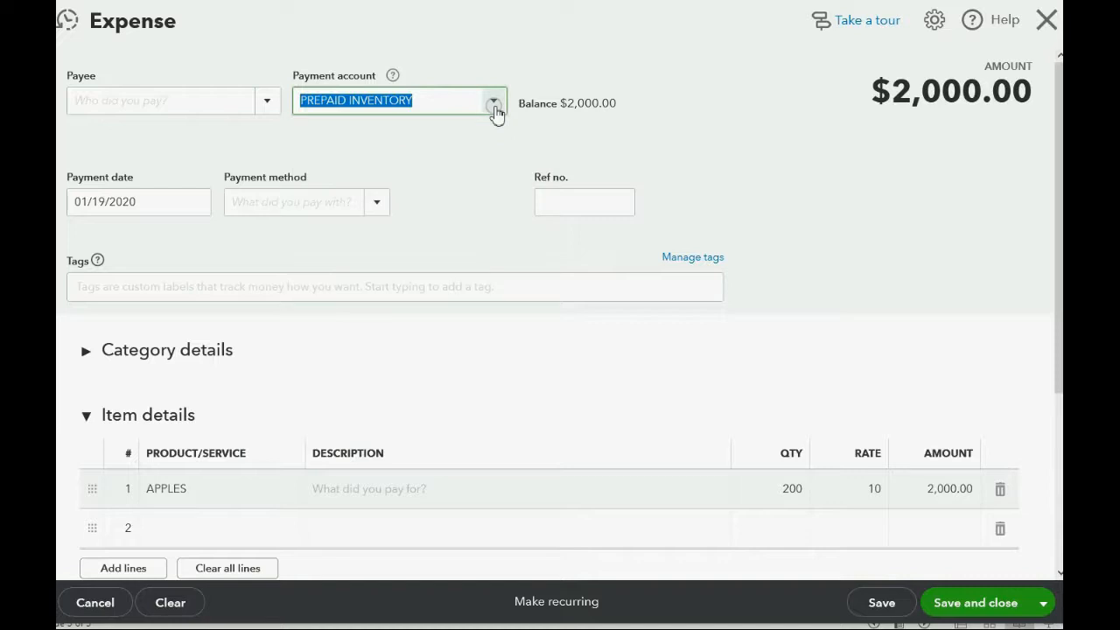
{"action": "left_click", "coordinate": [292, 491]}
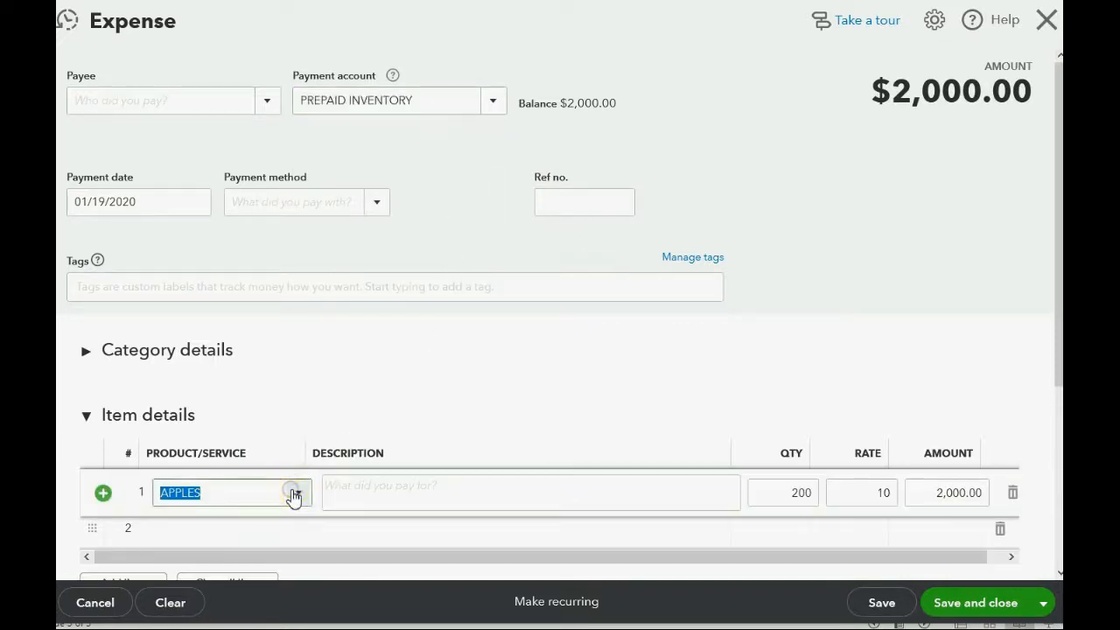
{"action": "left_click", "coordinate": [295, 495]}
{"action": "left_click", "coordinate": [295, 494]}
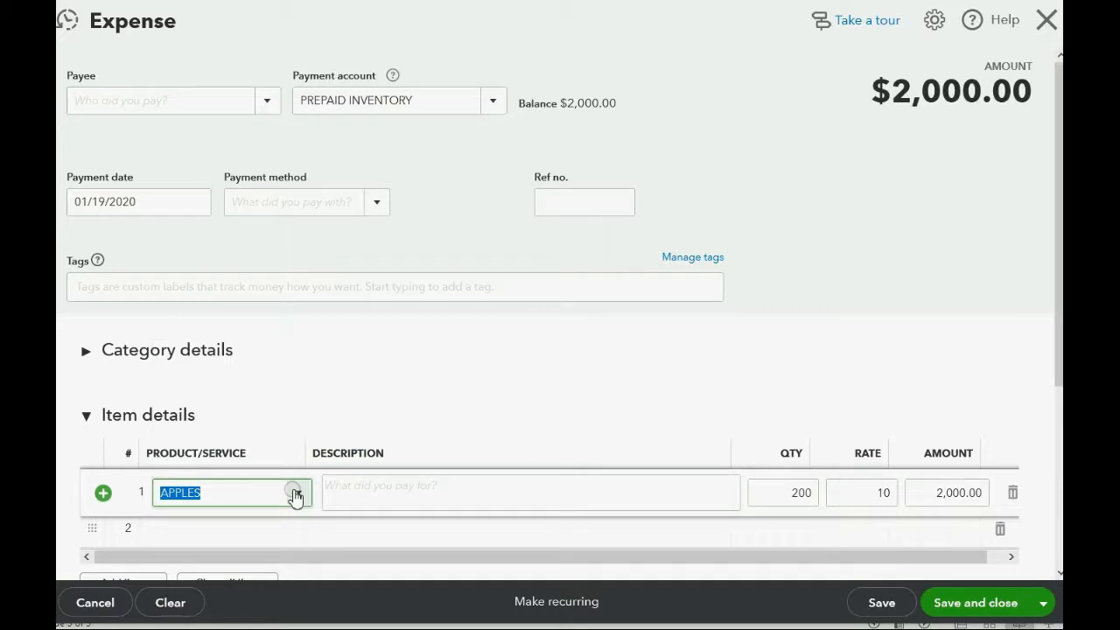
- Set the expense's payment date to 01/20/2020, then save and close it
{"action": "left_click", "coordinate": [195, 203]}
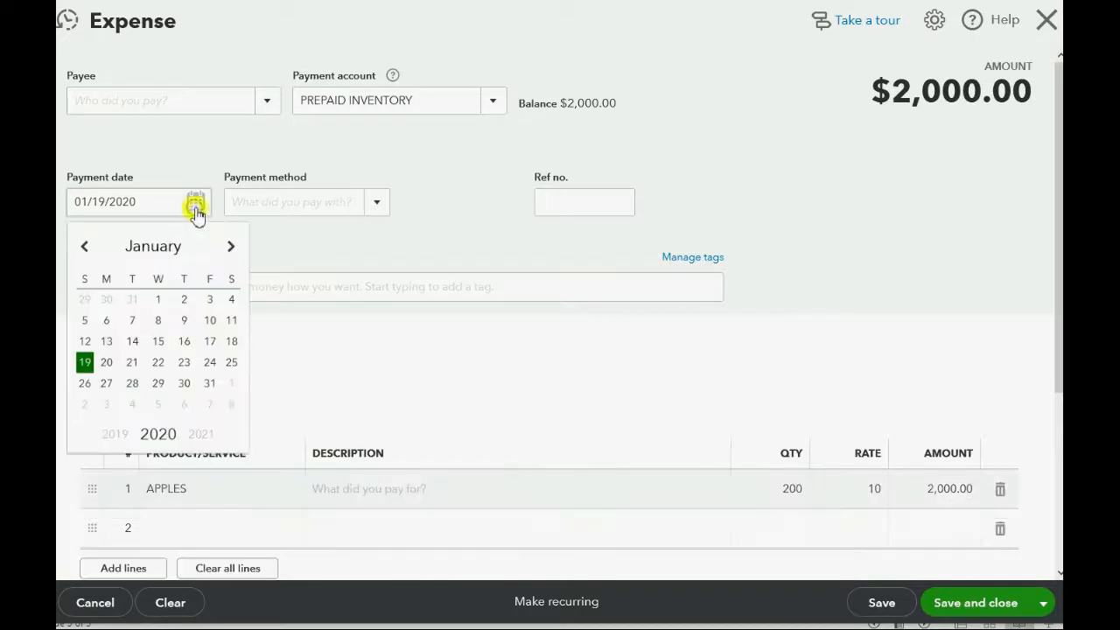
{"action": "left_click", "coordinate": [106, 364]}
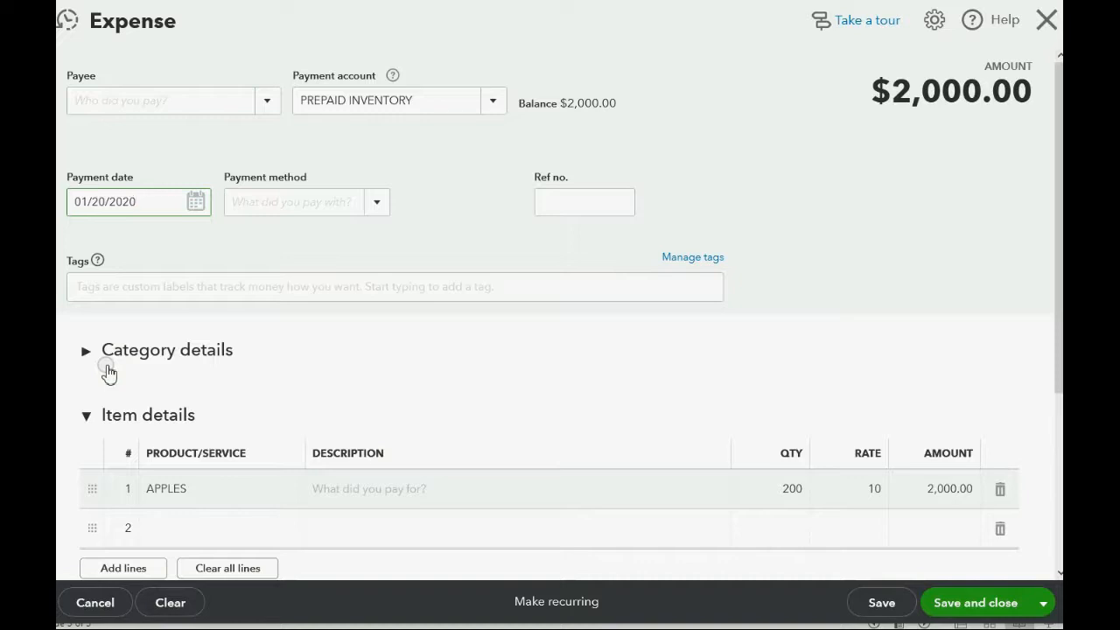
{"action": "left_click", "coordinate": [965, 603]}
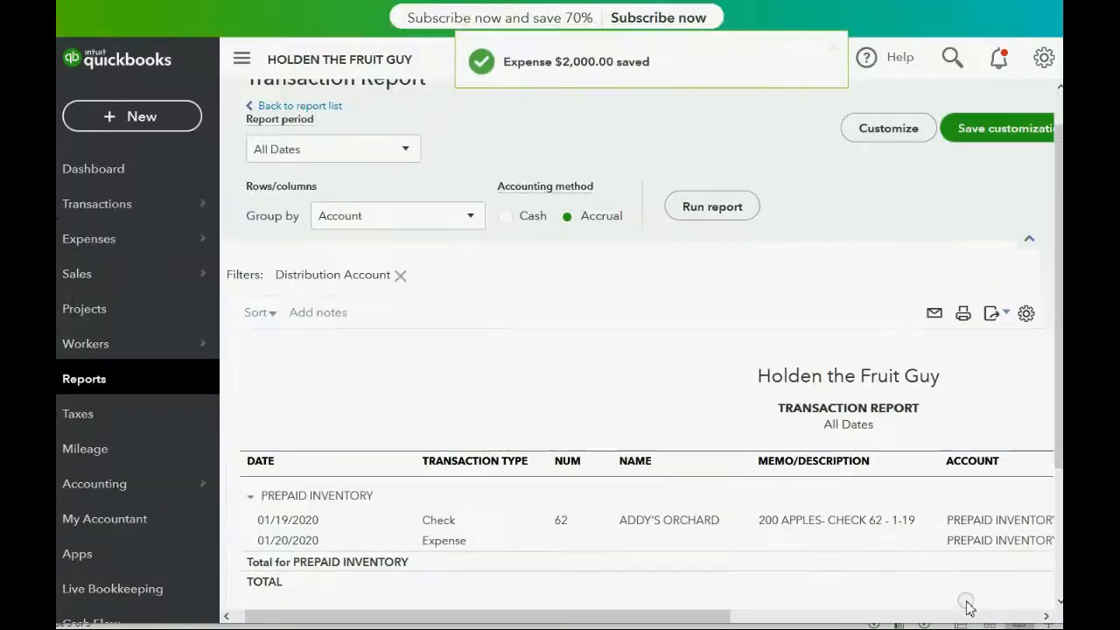
- Open the Trial Balance from the custom reports and review its account balances
{"action": "left_click", "coordinate": [114, 380]}
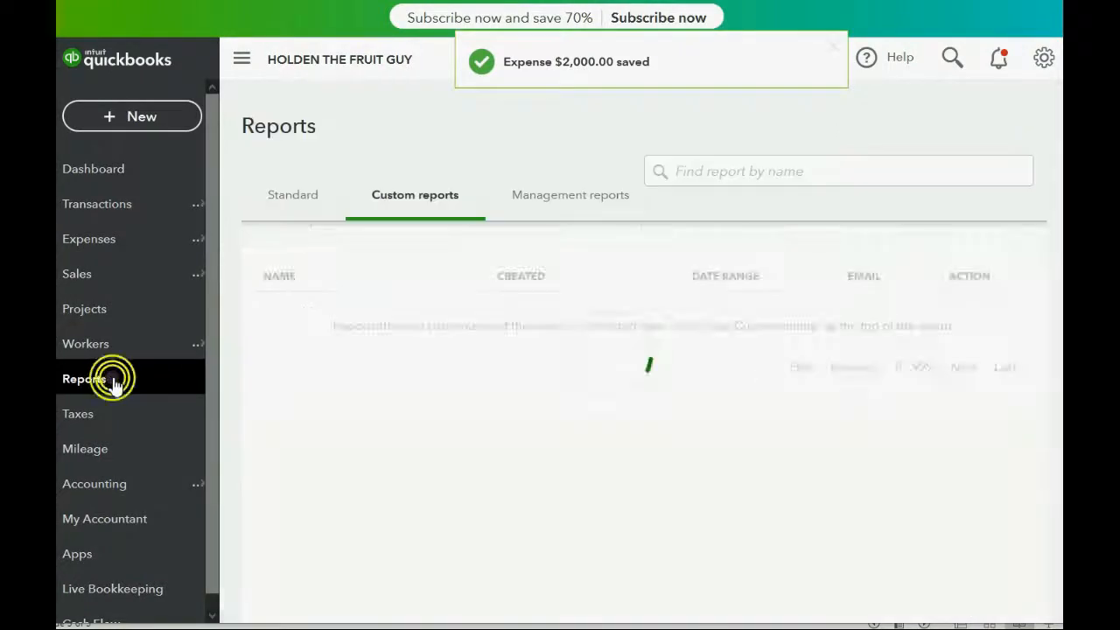
{"action": "scroll", "coordinate": [326, 573], "scroll_direction": "down", "scroll_amount": 2}
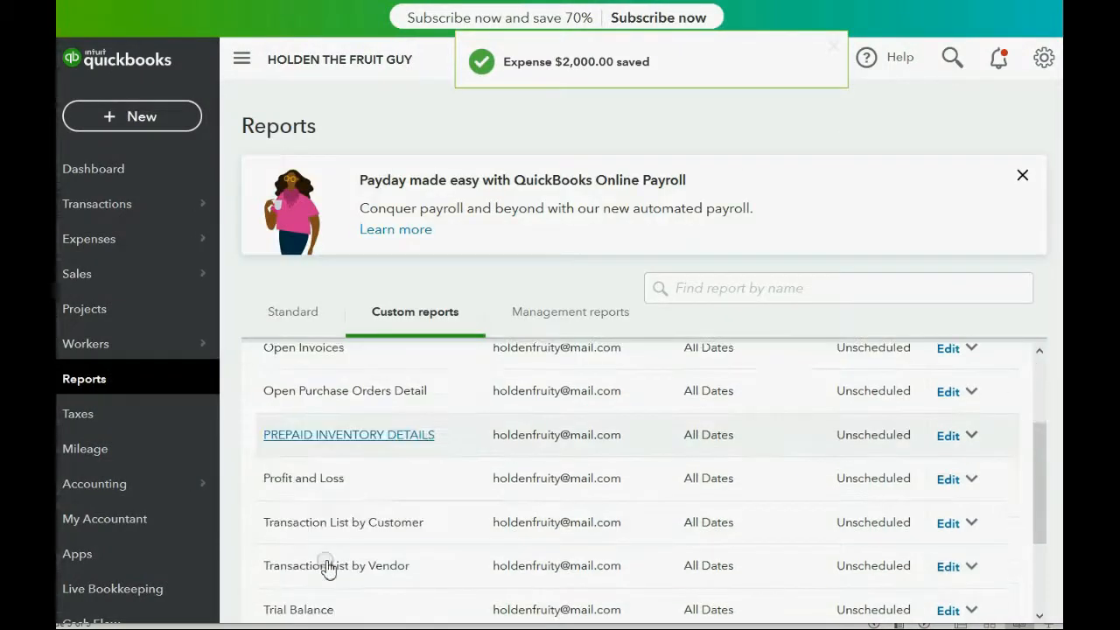
{"action": "left_click", "coordinate": [325, 567]}
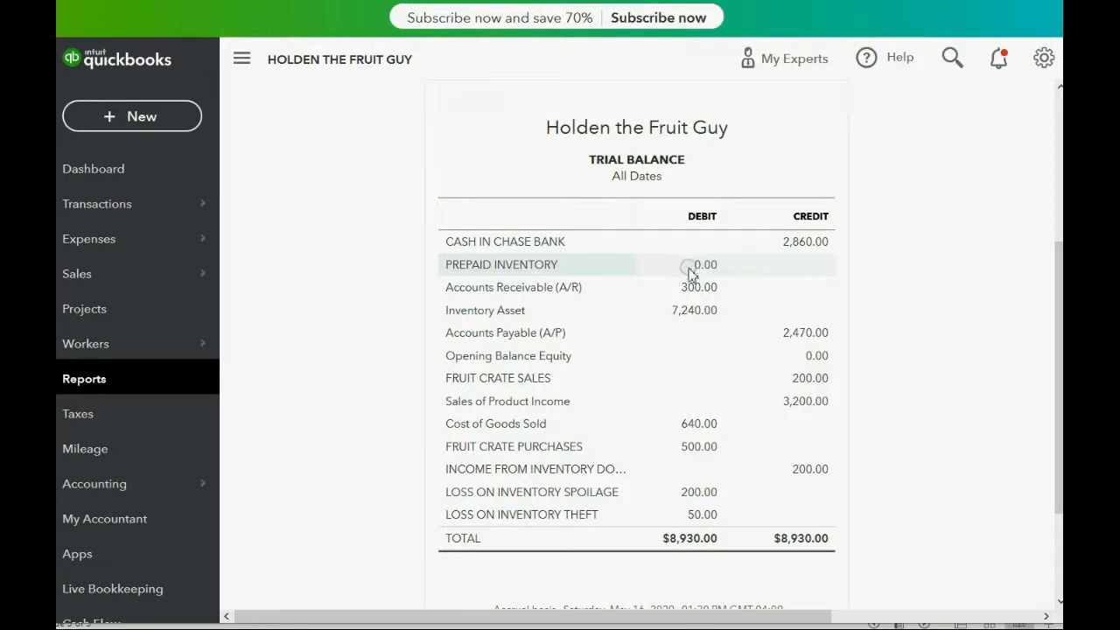
- Drill into the Inventory Asset balance and examine the split, amount and balance of the 01/20/2020 expense
{"action": "left_click", "coordinate": [690, 313]}
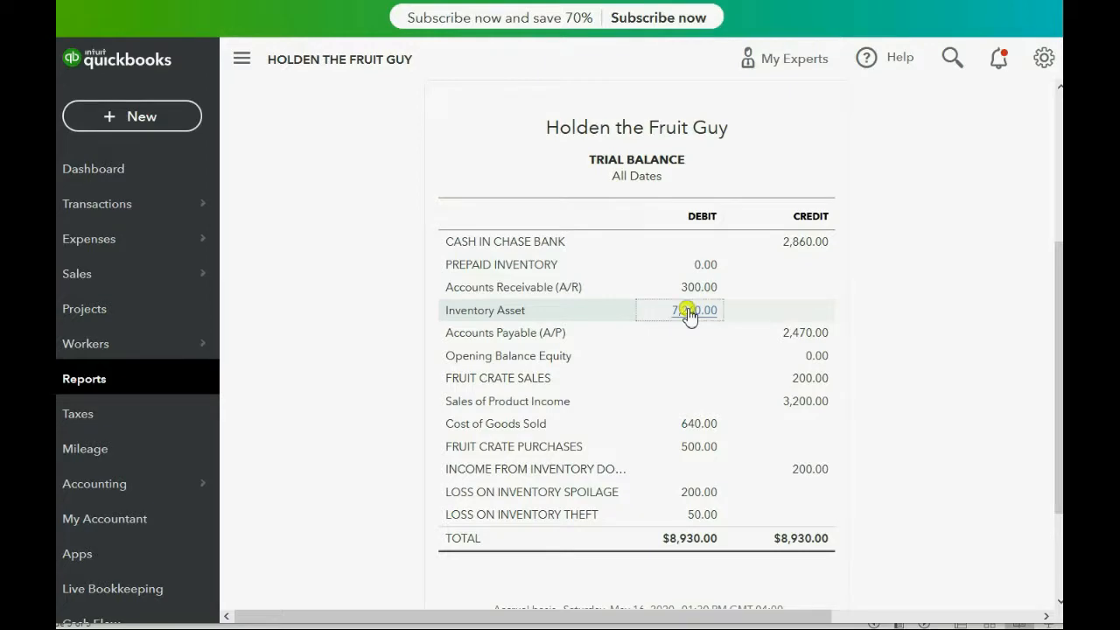
{"action": "scroll", "coordinate": [405, 228], "scroll_direction": "down", "scroll_amount": 5}
{"action": "scroll", "coordinate": [402, 252], "scroll_direction": "down", "scroll_amount": 2}
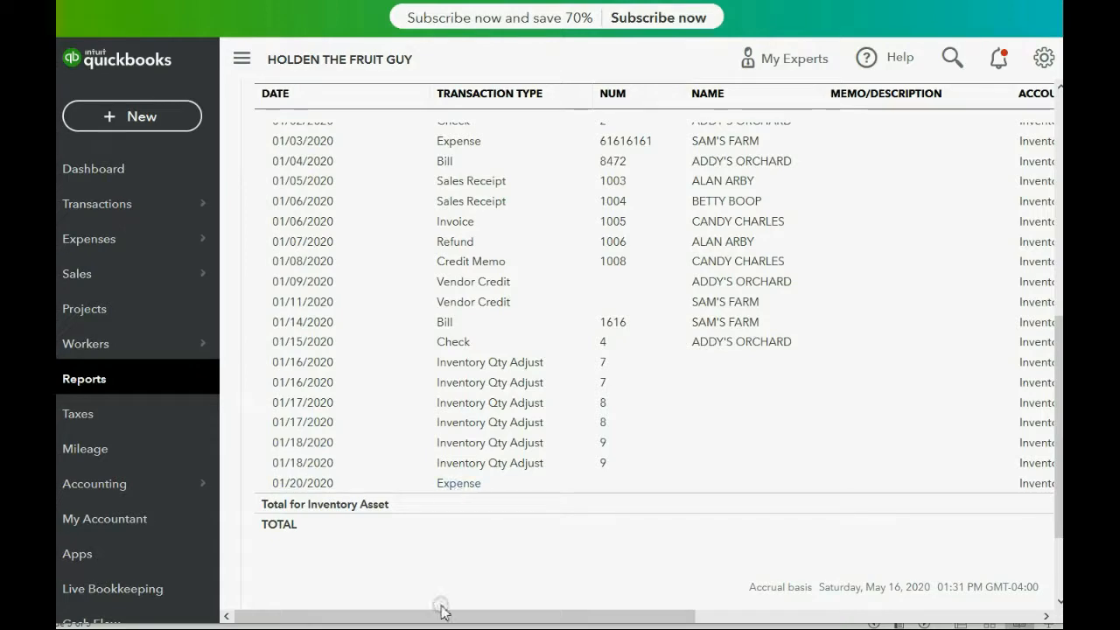
{"action": "left_click_drag", "start_coordinate": [442, 616], "coordinate": [798, 619]}
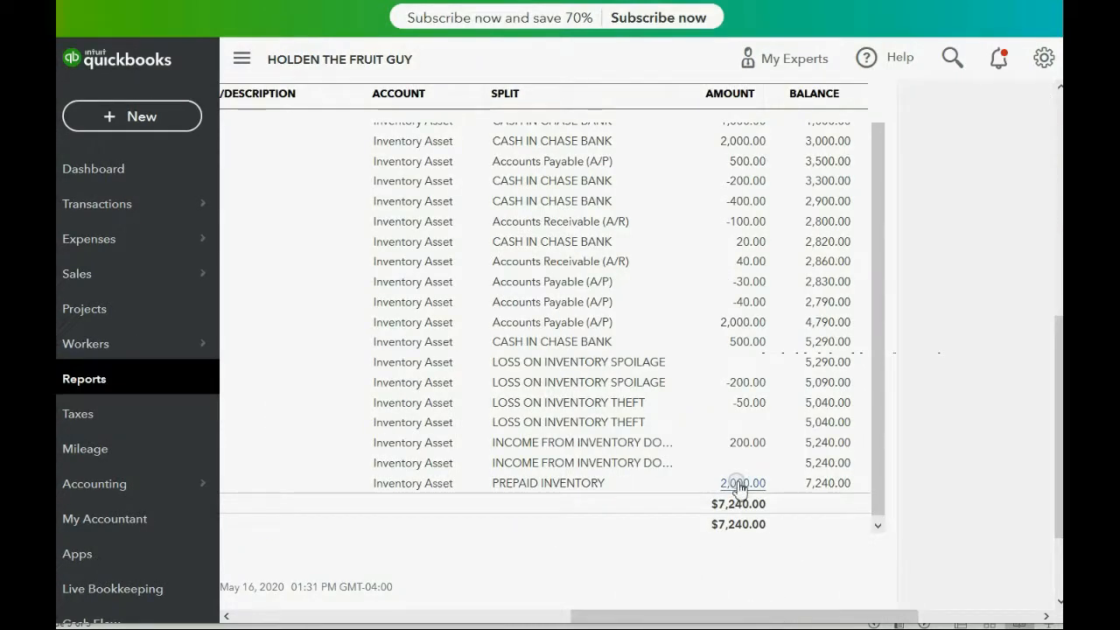
- Open the Inventory Valuation Detail custom report and review the APPLES transactions and quantity on hand
{"action": "left_click", "coordinate": [82, 382]}
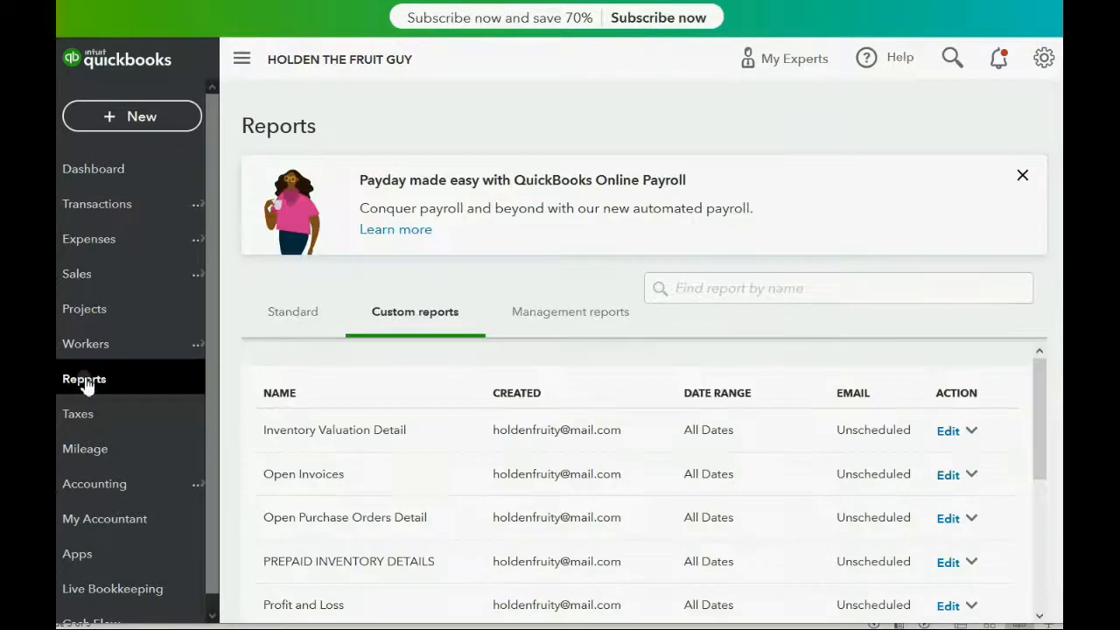
{"action": "left_click", "coordinate": [348, 431]}
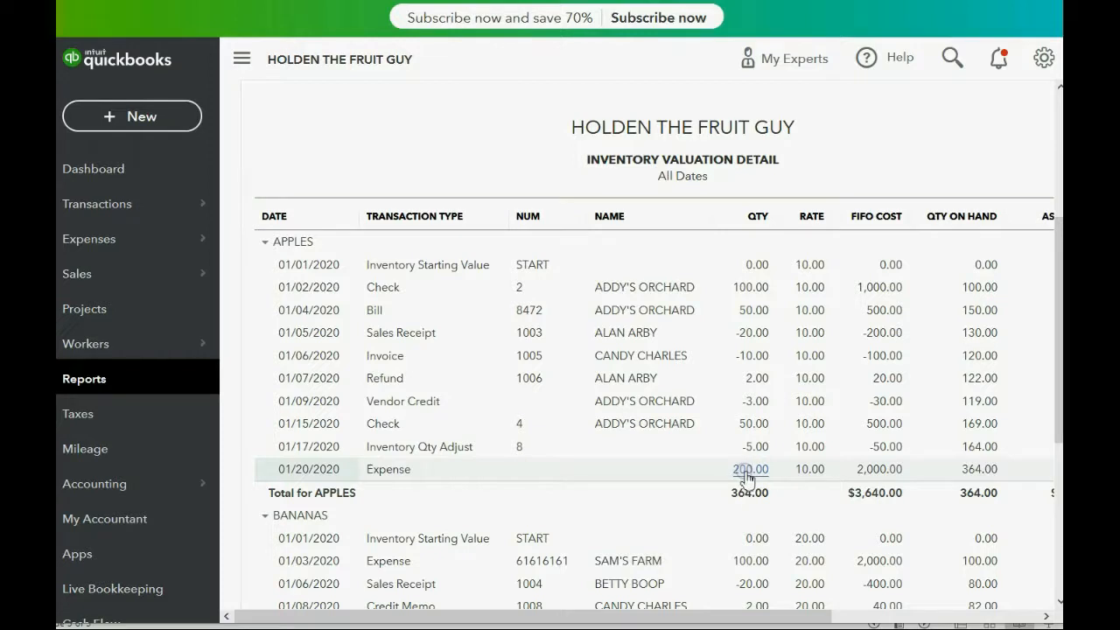
{"action": "left_click_drag", "start_coordinate": [718, 618], "coordinate": [663, 617]}
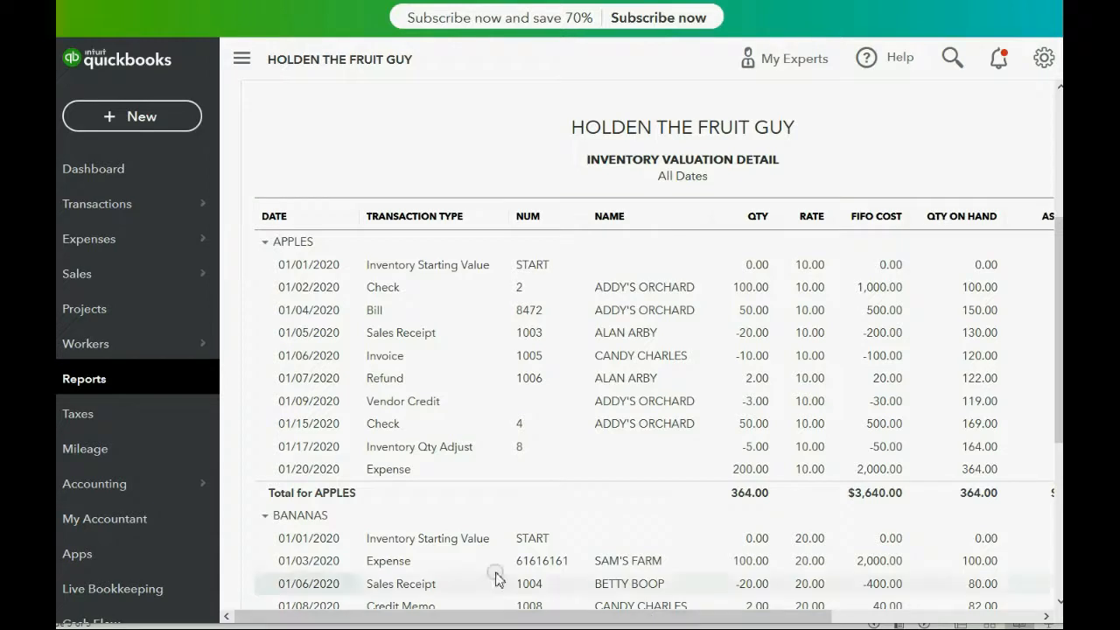
- Open the 01/20/2020 expense from the report, describe its APPLES line as "RECEIVED FROM JAN 19TH CHECK 62 -" plus the vendor's short name, and save it
{"action": "left_click", "coordinate": [394, 470]}
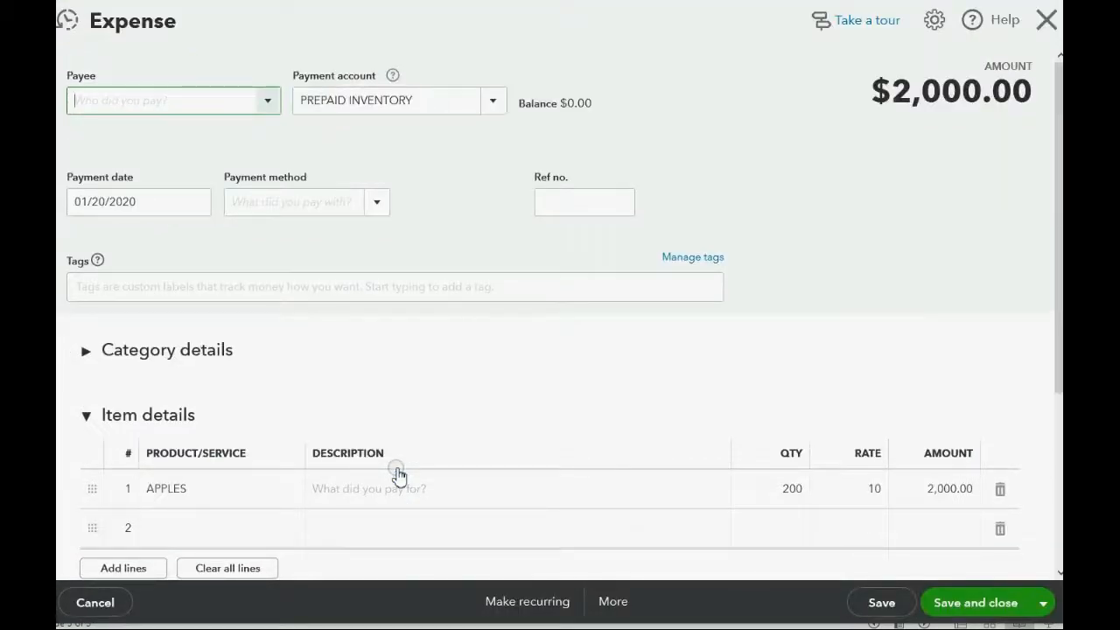
{"action": "left_click", "coordinate": [403, 484]}
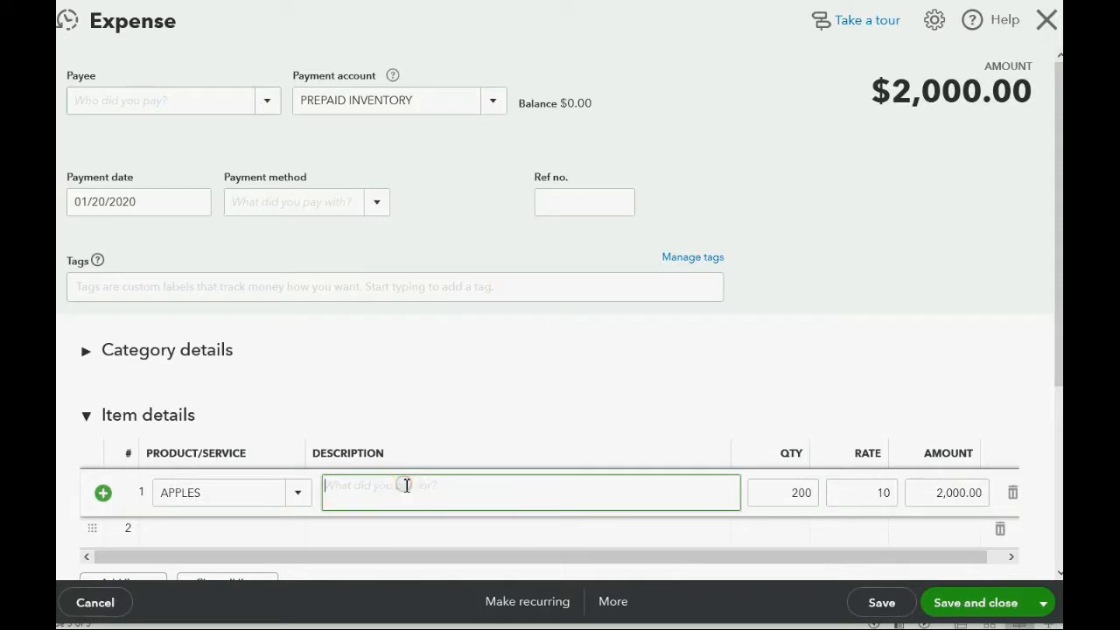
{"action": "type", "text": "RECEIVED FROM JAN 19TH C"}
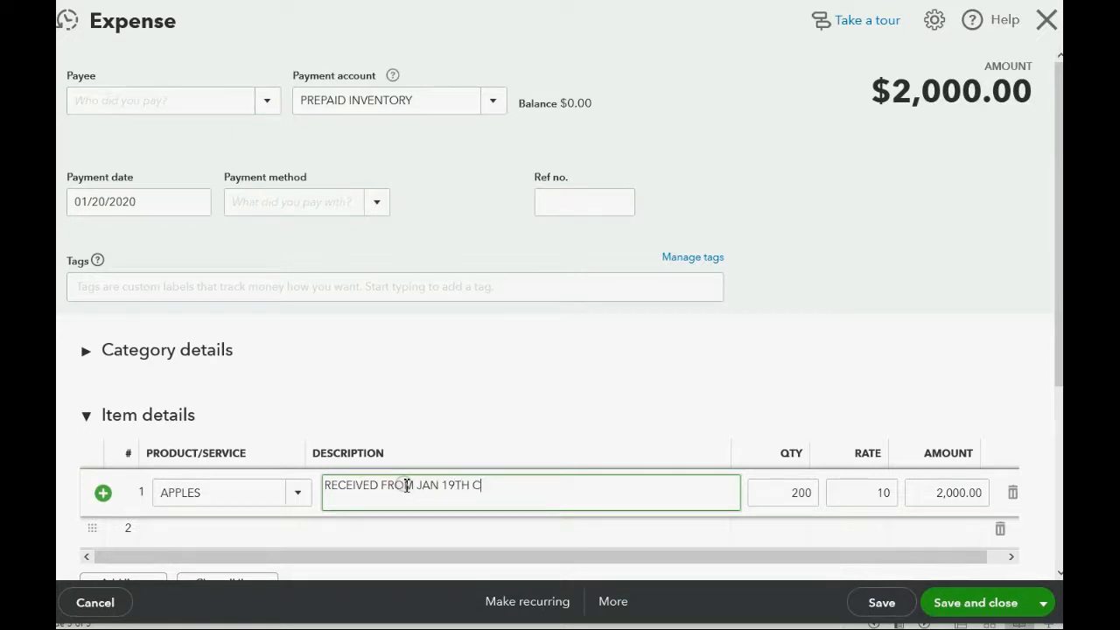
{"action": "type", "text": "HECJ"}
{"action": "type", "text": " 62 - ADDY"}
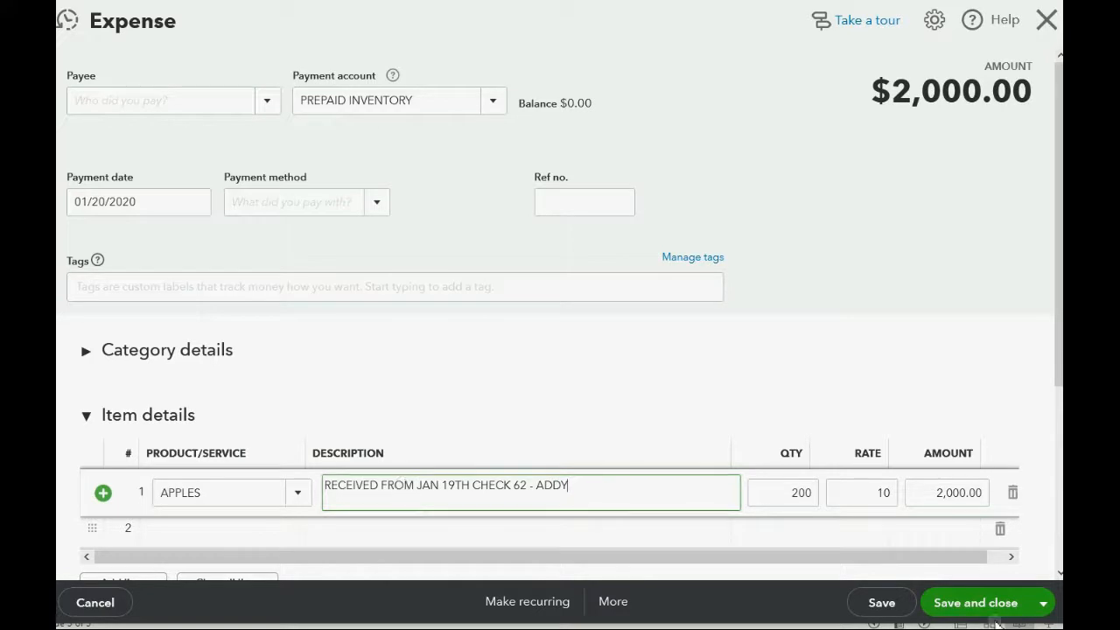
{"action": "left_click", "coordinate": [969, 603]}
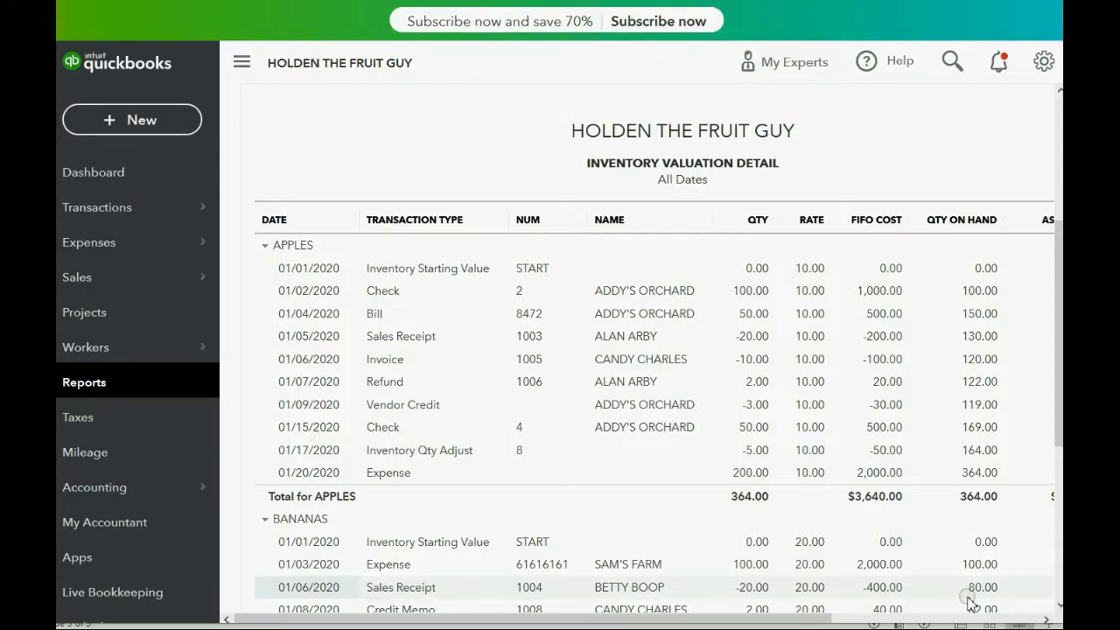
- Open the PREPAID INVENTORY DETAILS custom report and review the listed check and expense transactions
{"action": "left_click", "coordinate": [96, 385]}
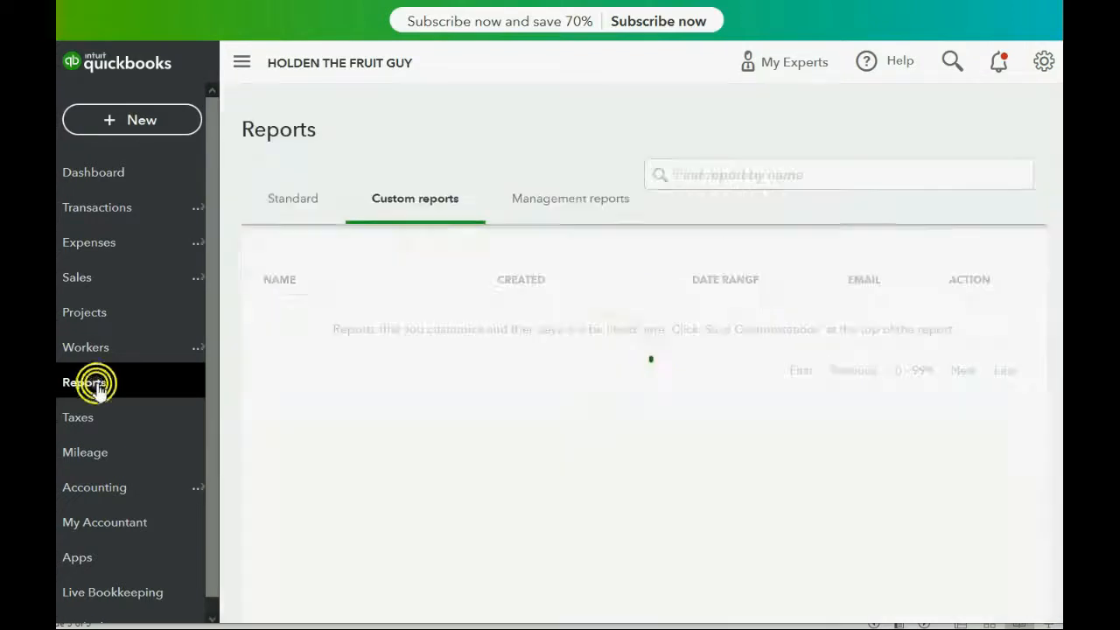
{"action": "left_click", "coordinate": [360, 566]}
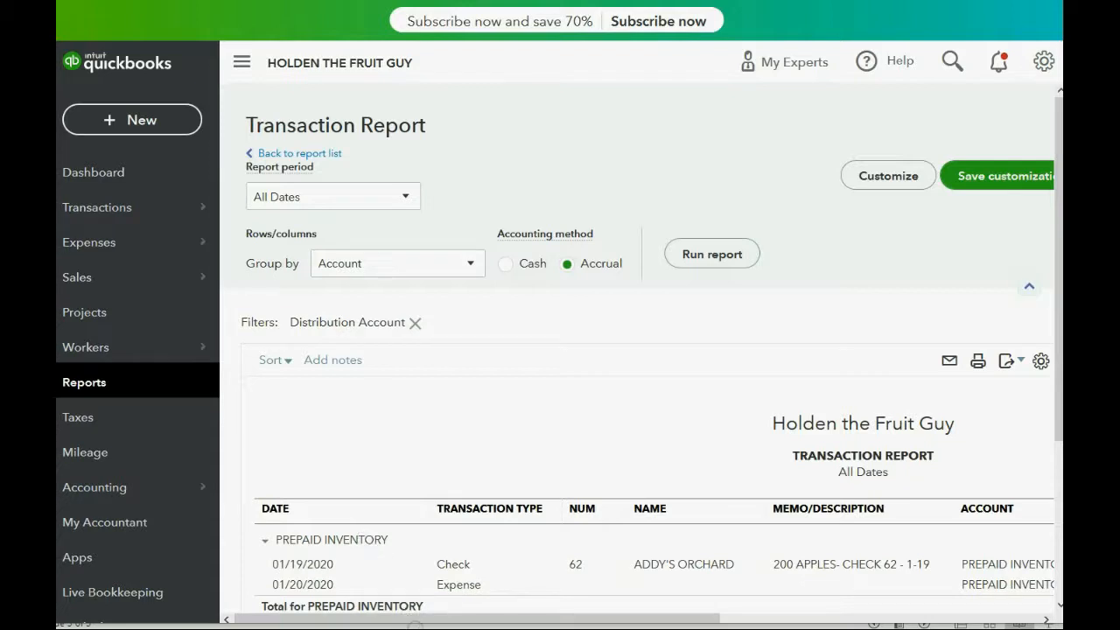
{"action": "left_click_drag", "start_coordinate": [415, 622], "coordinate": [452, 620]}
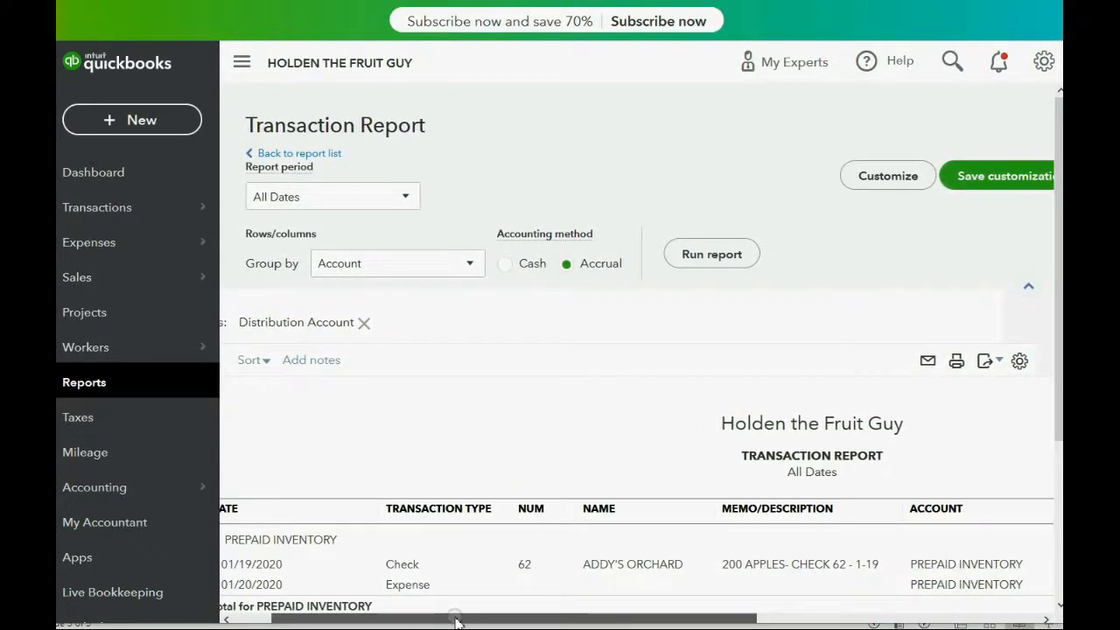
- Open the 01/20/2020 expense from the report, review its APPLES line, and return to the report to compare the PREPAID INVENTORY entries
{"action": "left_click", "coordinate": [419, 587]}
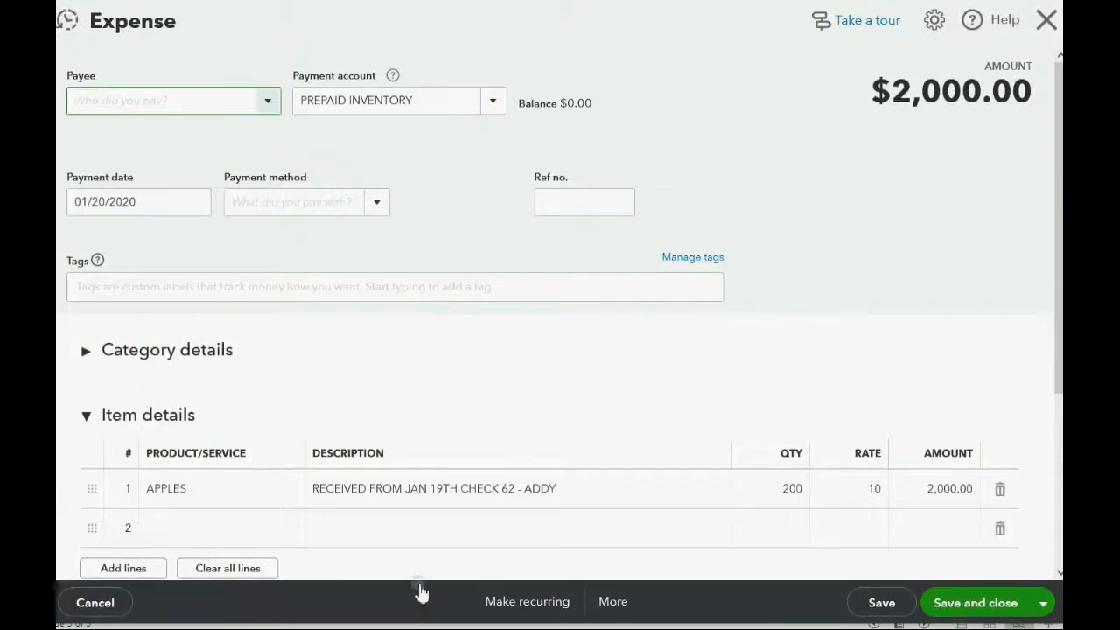
{"action": "scroll", "coordinate": [473, 468], "scroll_direction": "down", "scroll_amount": 2}
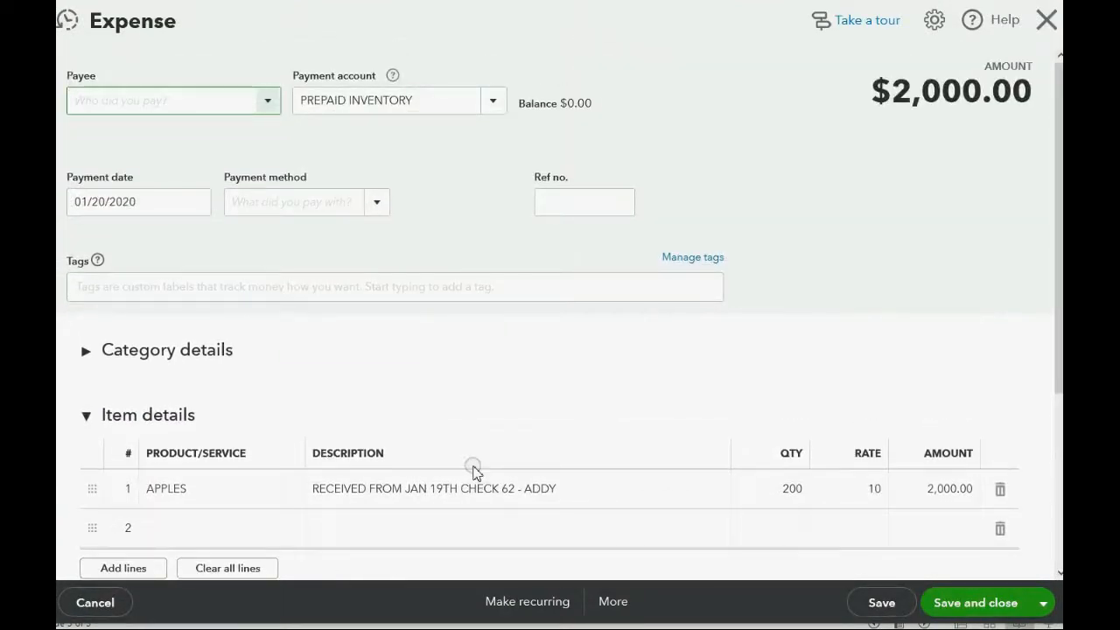
{"action": "scroll", "coordinate": [473, 471], "scroll_direction": "down", "scroll_amount": 3}
{"action": "scroll", "coordinate": [474, 470], "scroll_direction": "up", "scroll_amount": 2}
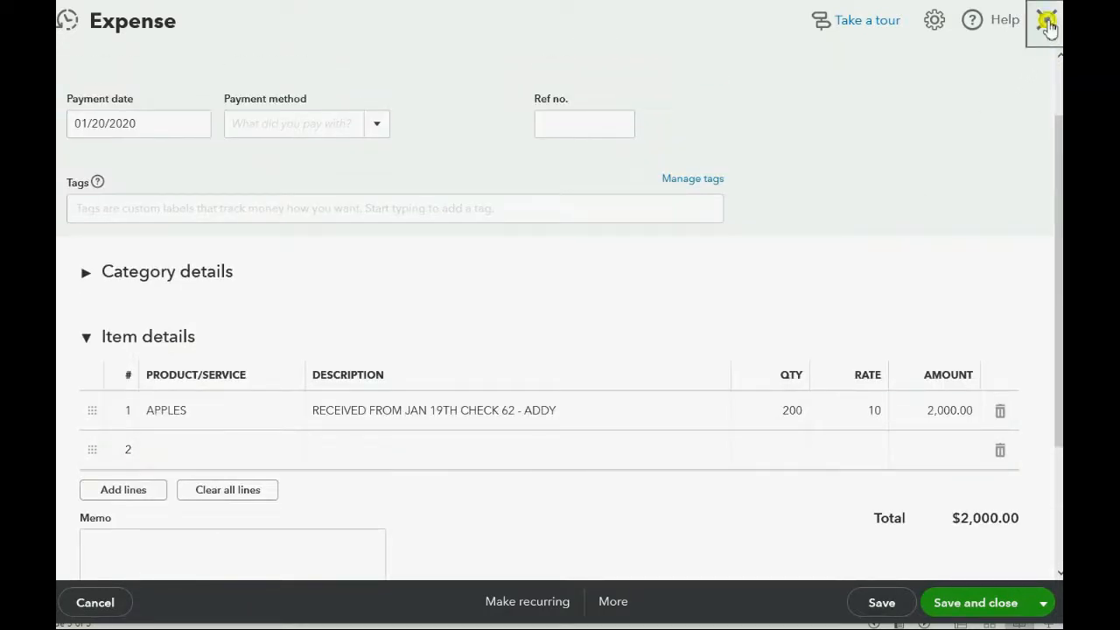
{"action": "left_click", "coordinate": [1046, 19]}
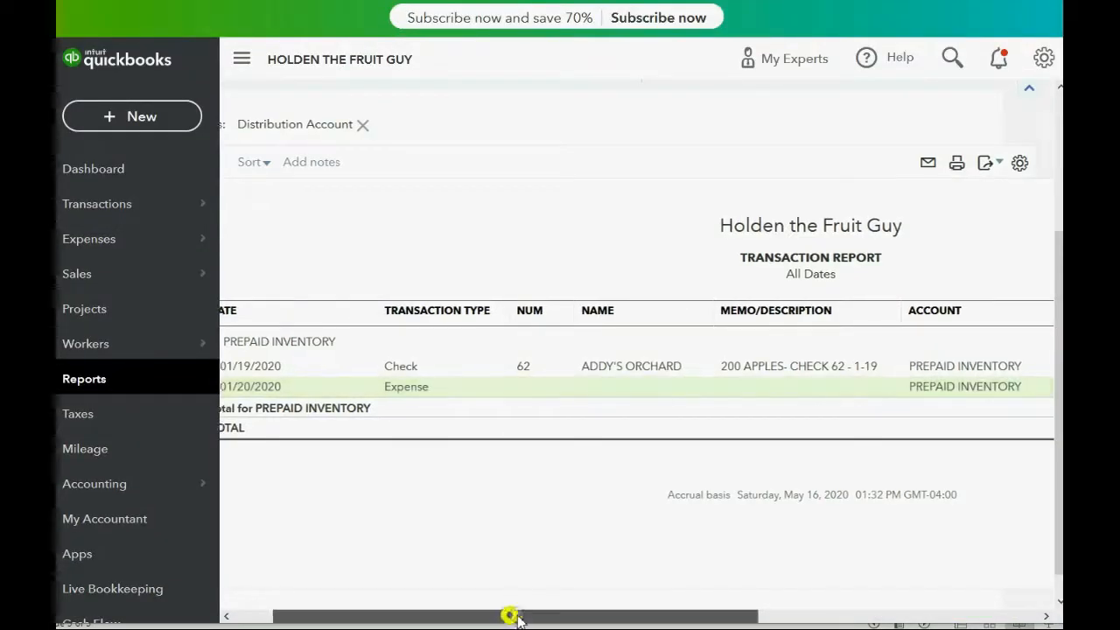
{"action": "left_click_drag", "start_coordinate": [513, 616], "coordinate": [425, 618]}
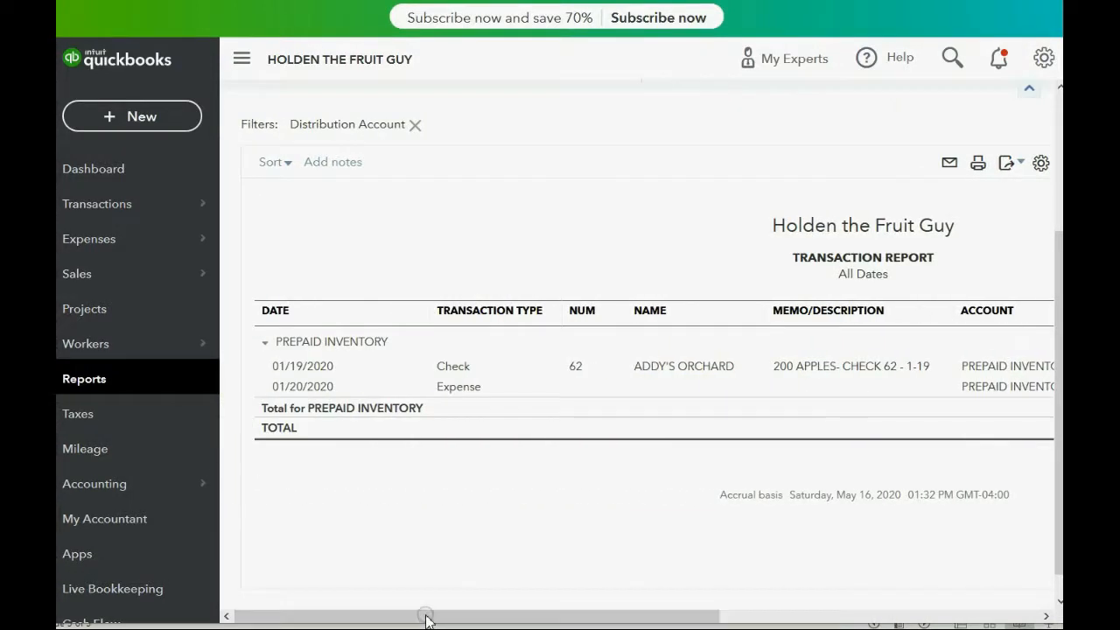
{"action": "left_click_drag", "start_coordinate": [502, 610], "coordinate": [475, 610]}
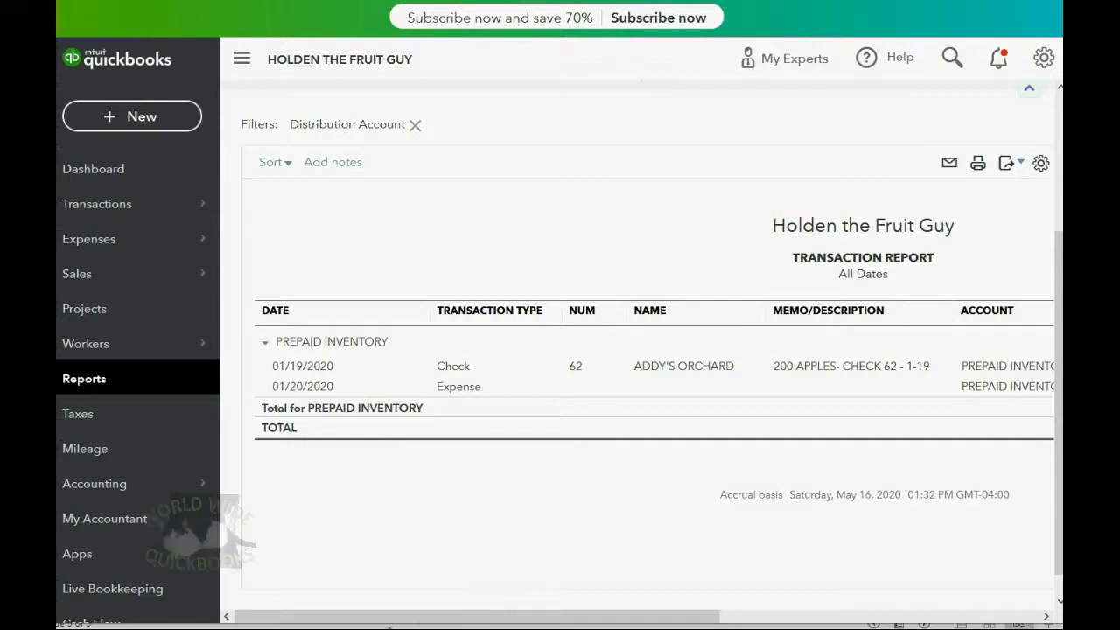
{"action": "left_click", "coordinate": [302, 626]}
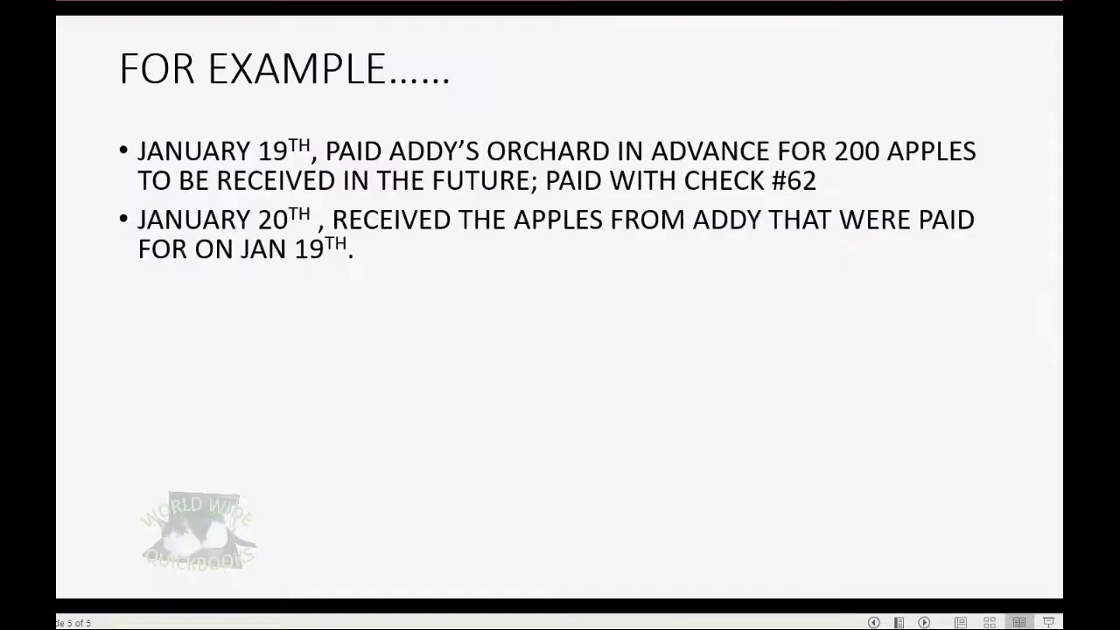
{"action": "left_click", "coordinate": [400, 528]}
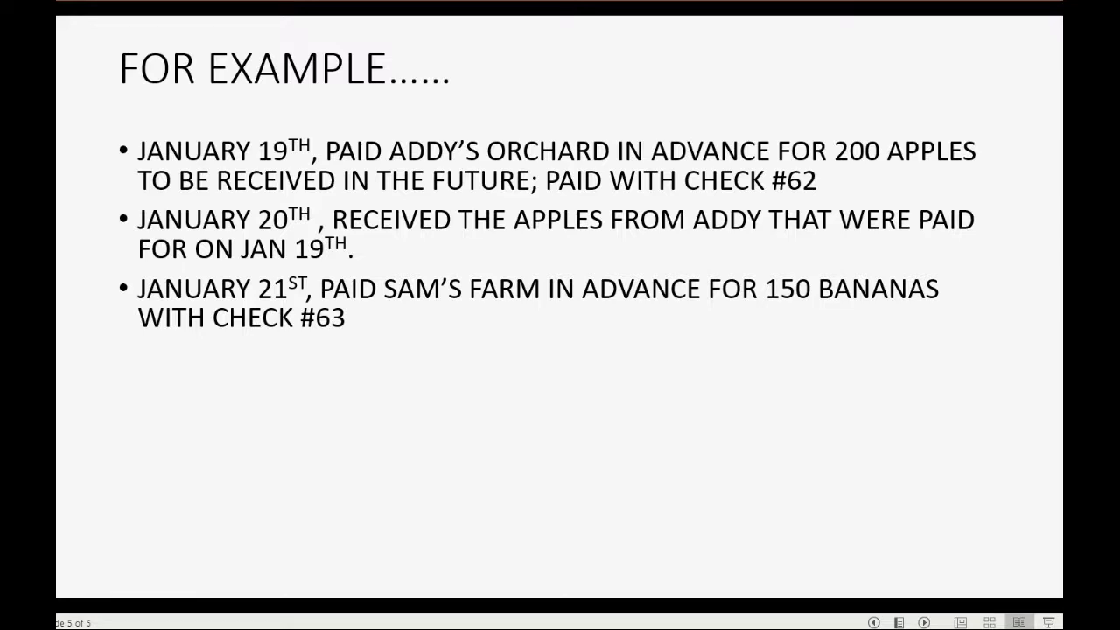
{"action": "left_click", "coordinate": [255, 626]}
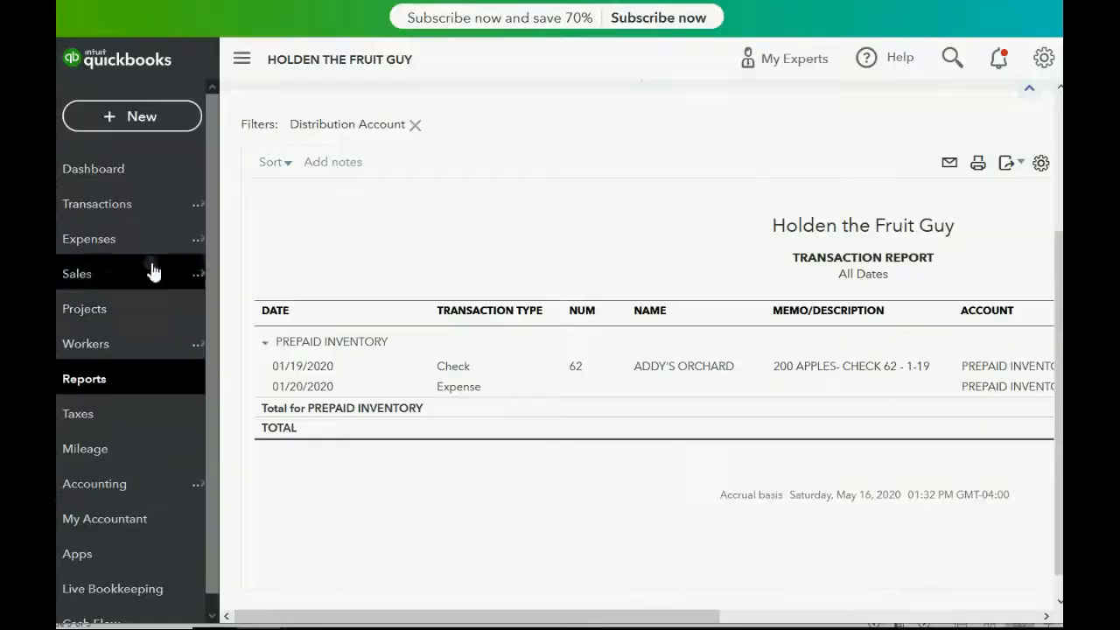
- Start a new check dated 01/21/2020 to SAM'S FARM without adding the suggested open bill
{"action": "left_click", "coordinate": [140, 119]}
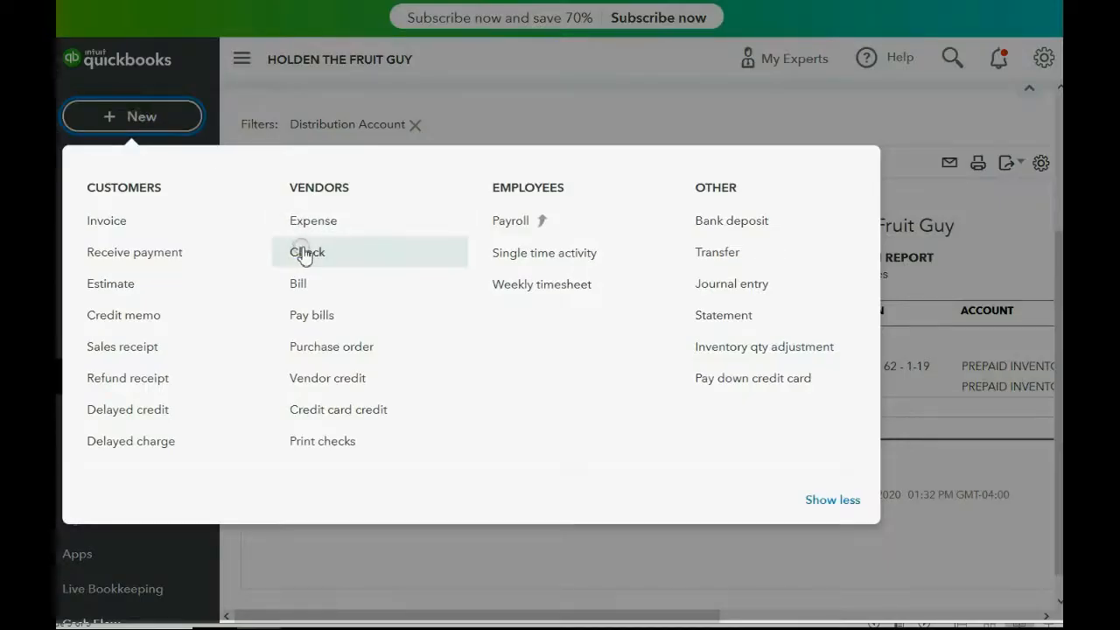
{"action": "left_click", "coordinate": [303, 253]}
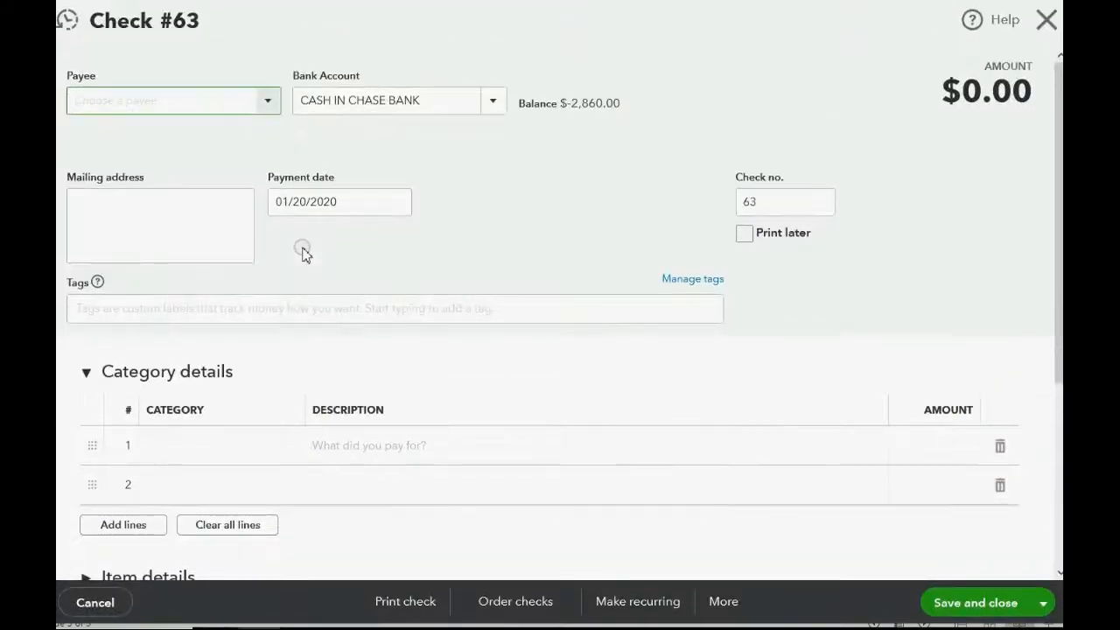
{"action": "left_click", "coordinate": [395, 204]}
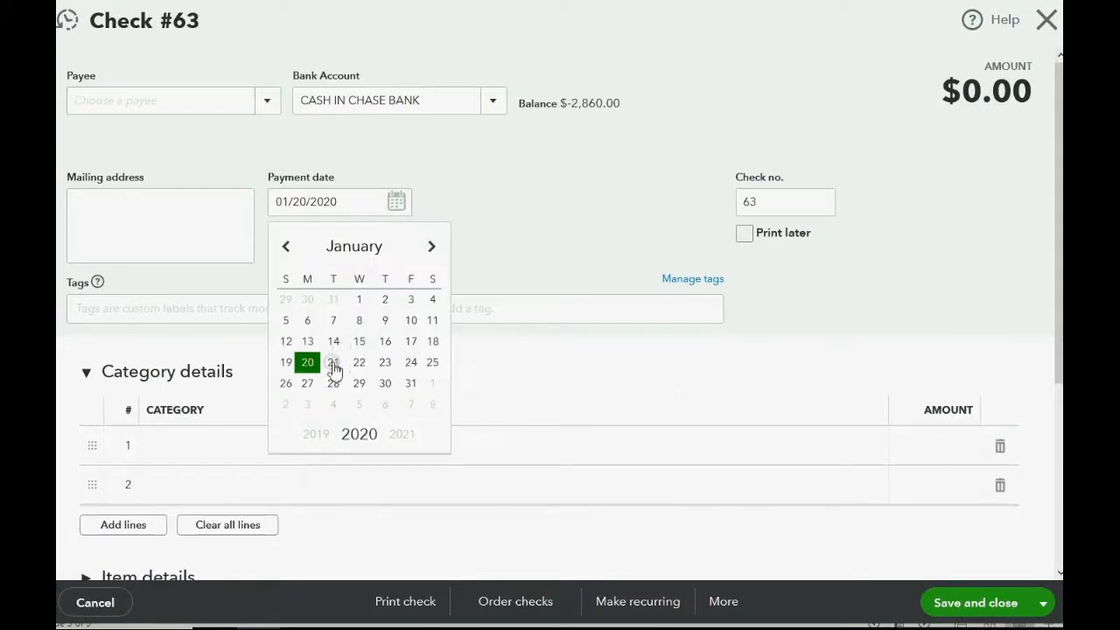
{"action": "left_click", "coordinate": [330, 364]}
{"action": "left_click", "coordinate": [267, 100]}
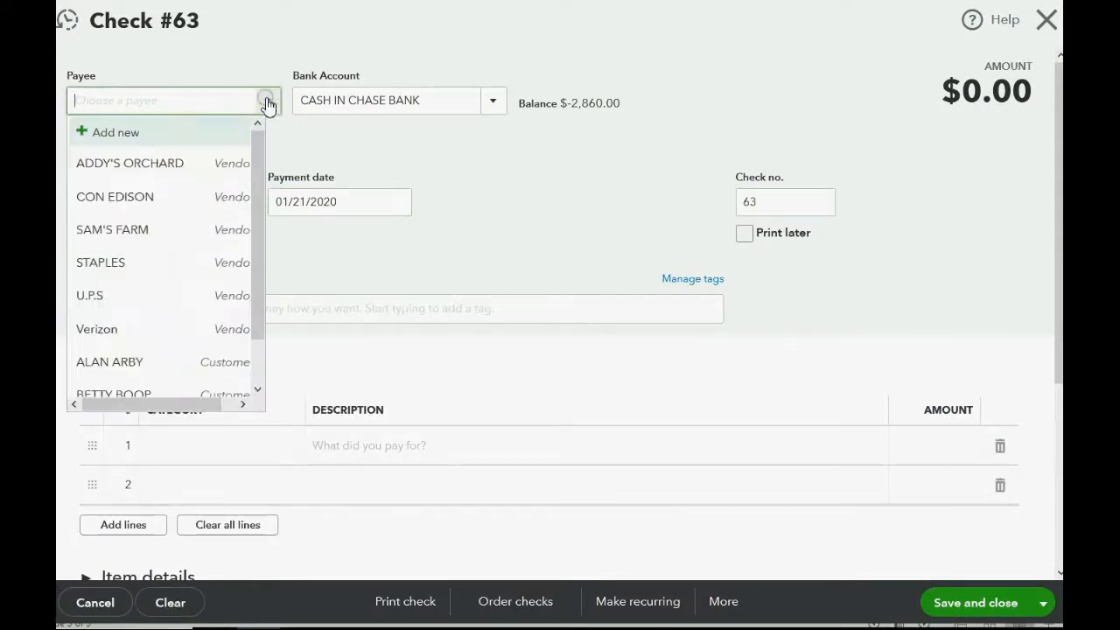
{"action": "left_click", "coordinate": [158, 230]}
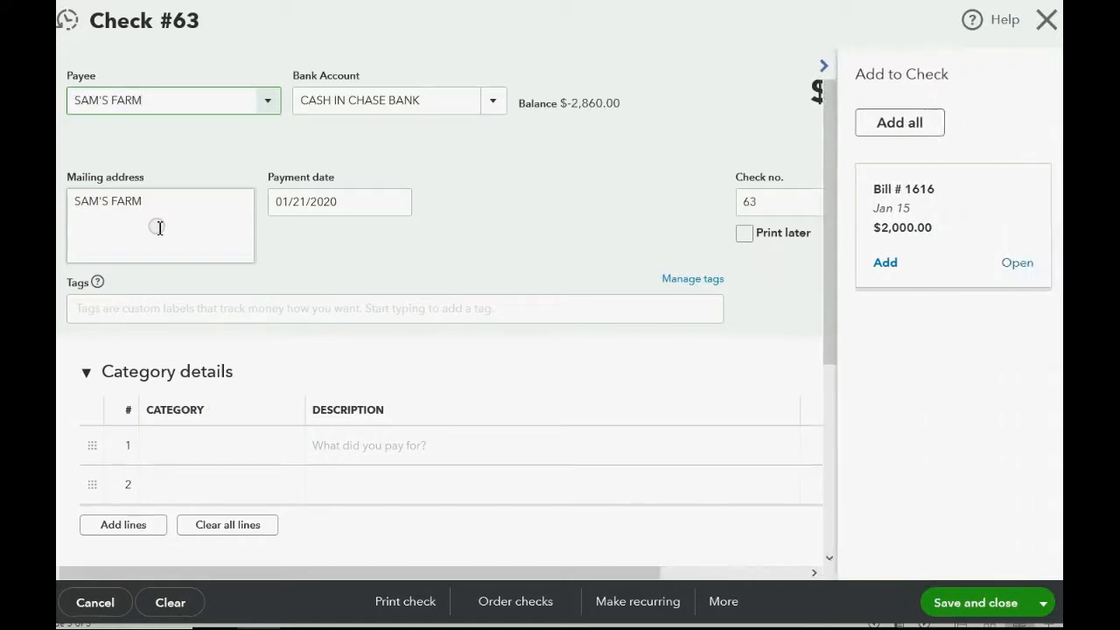
{"action": "left_click", "coordinate": [823, 66]}
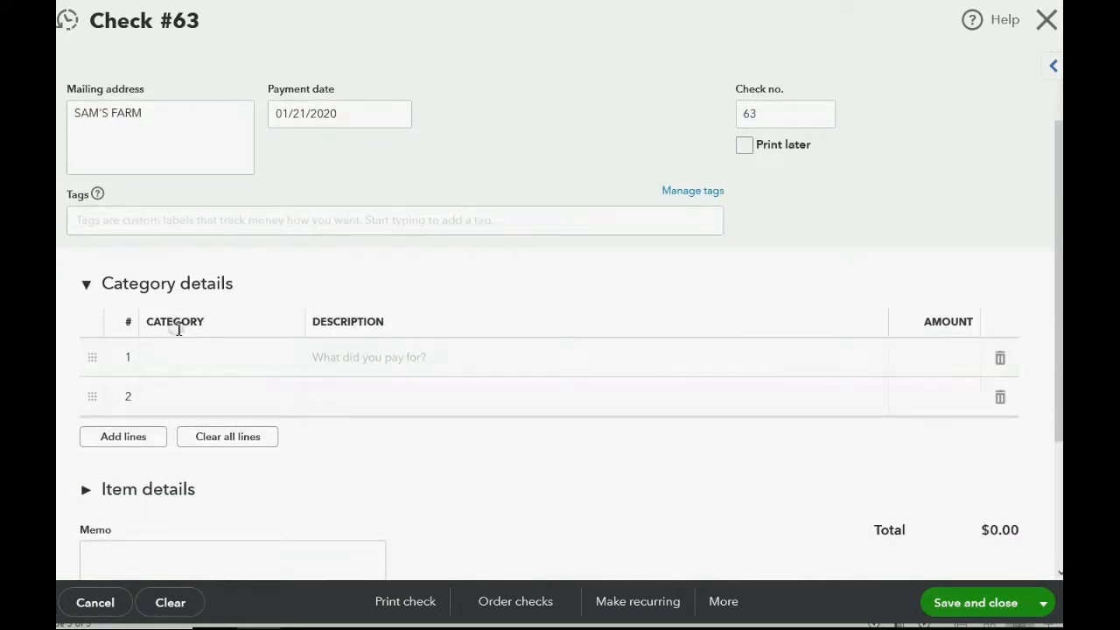
- Assign the check's first category line to PREPAID INVENTORY with an amount of 3,000
{"action": "left_click", "coordinate": [234, 375]}
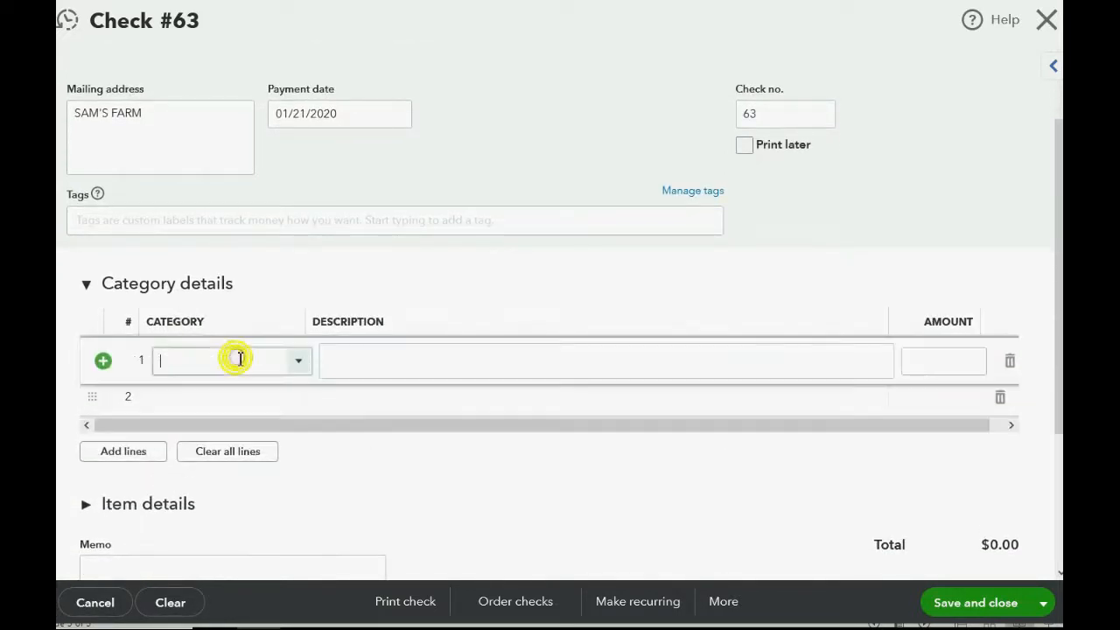
{"action": "left_click", "coordinate": [298, 363]}
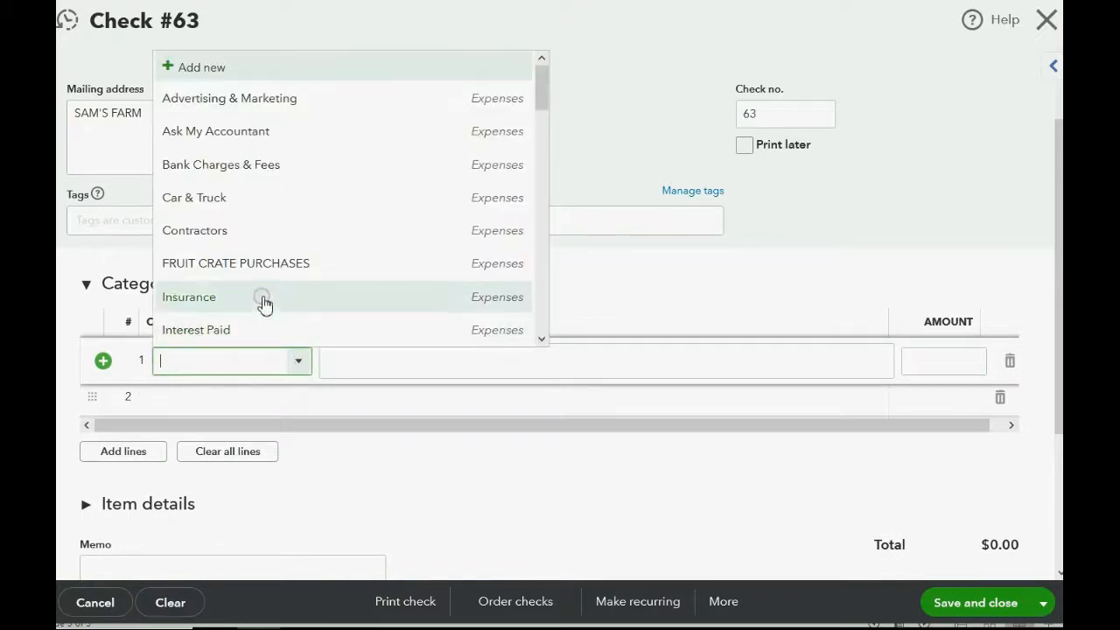
{"action": "scroll", "coordinate": [262, 238], "scroll_direction": "down", "scroll_amount": 12}
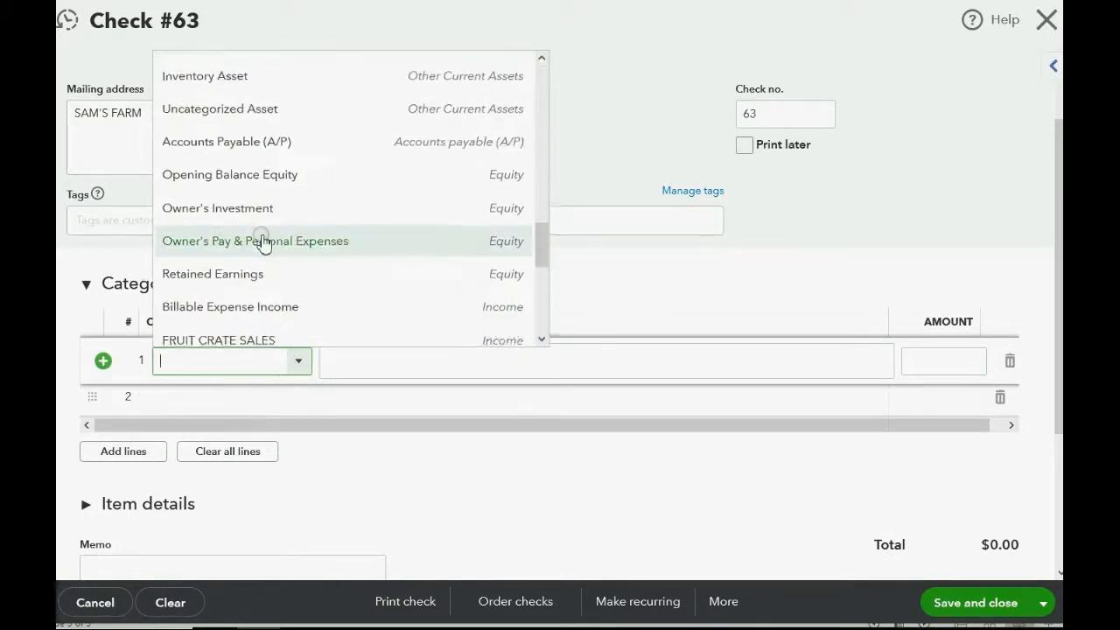
{"action": "scroll", "coordinate": [262, 241], "scroll_direction": "down", "scroll_amount": 3}
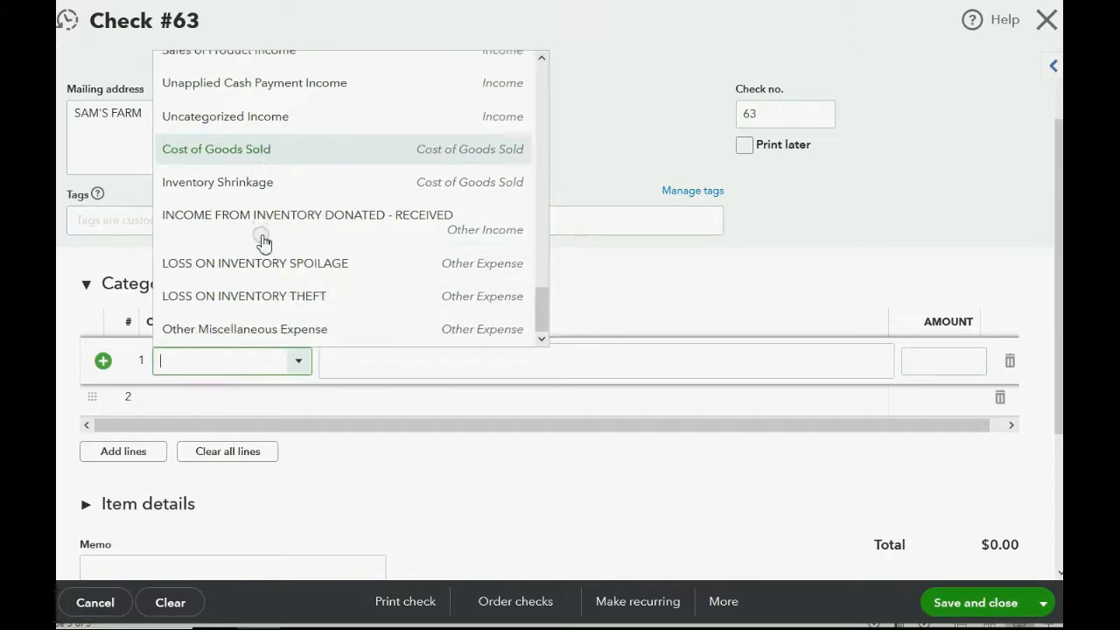
{"action": "scroll", "coordinate": [264, 241], "scroll_direction": "up", "scroll_amount": 5}
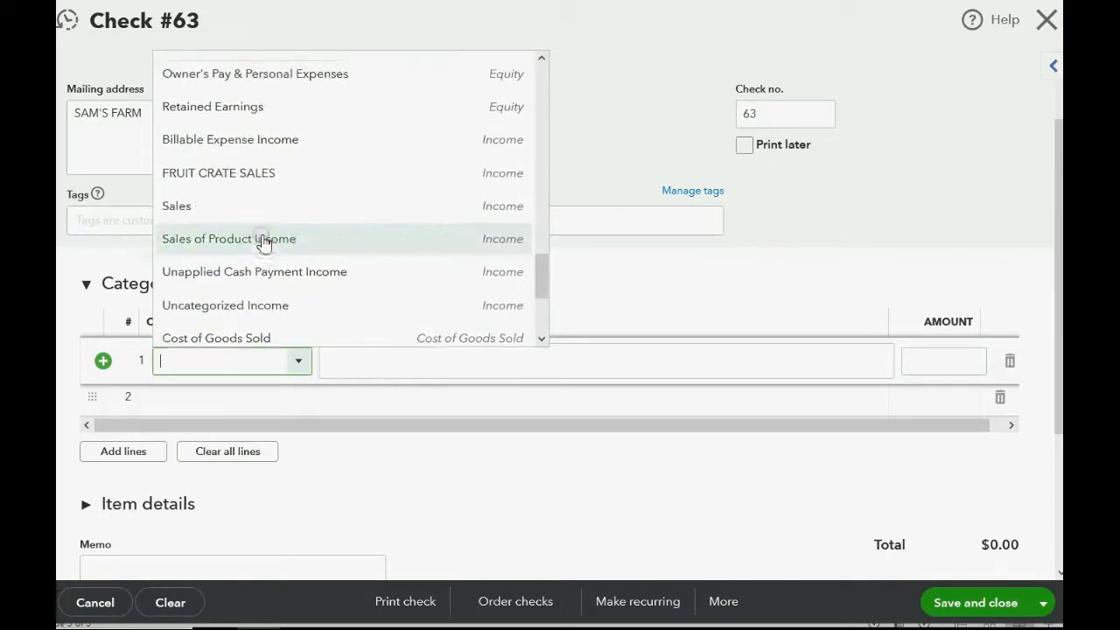
{"action": "scroll", "coordinate": [264, 242], "scroll_direction": "up", "scroll_amount": 3}
{"action": "scroll", "coordinate": [263, 242], "scroll_direction": "down", "scroll_amount": 3}
{"action": "scroll", "coordinate": [264, 242], "scroll_direction": "up", "scroll_amount": 3}
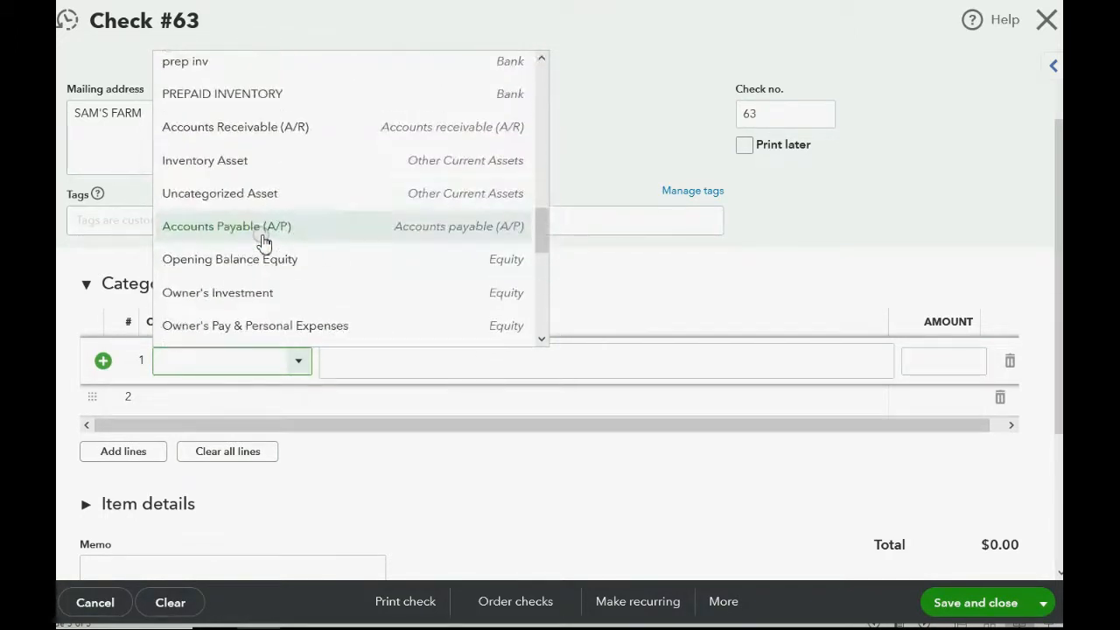
{"action": "left_click", "coordinate": [289, 98]}
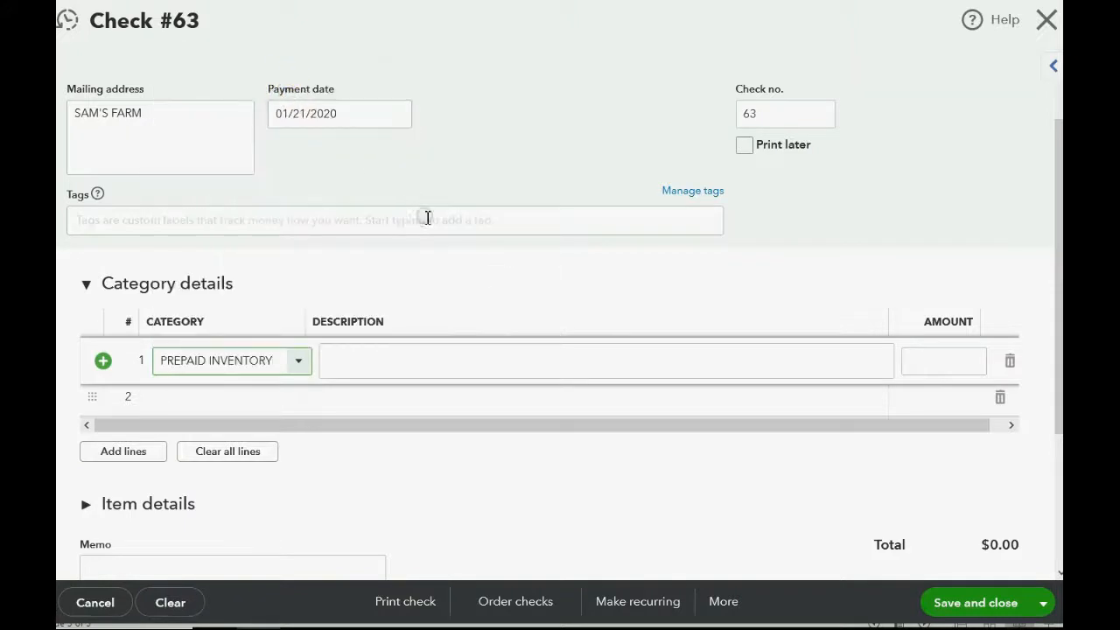
{"action": "left_click", "coordinate": [930, 358]}
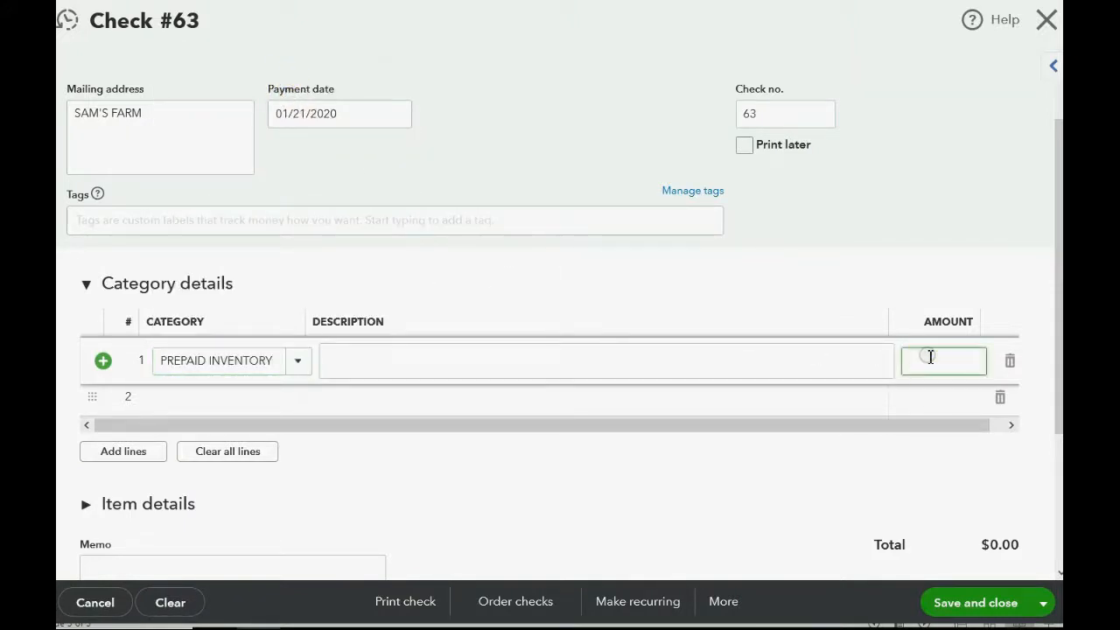
{"action": "type", "text": "3000"}
{"action": "key", "text": "Tab"}
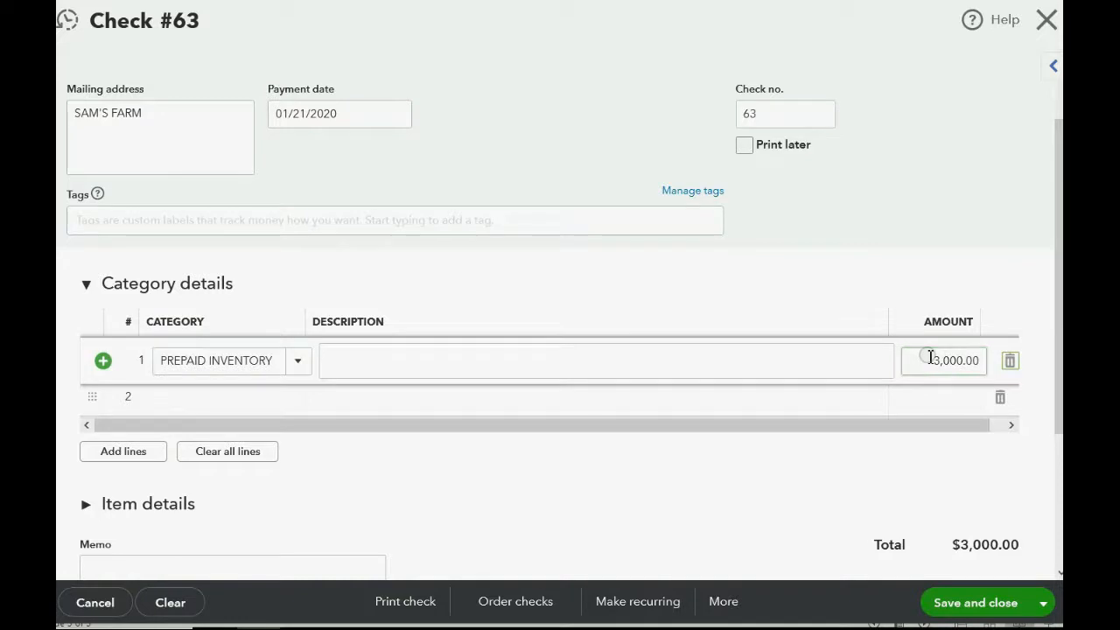
- Describe the PREPAID INVENTORY line as "150 BANANAS FROM 1-21- CHECK 63" and save and close the check
{"action": "left_click", "coordinate": [653, 363]}
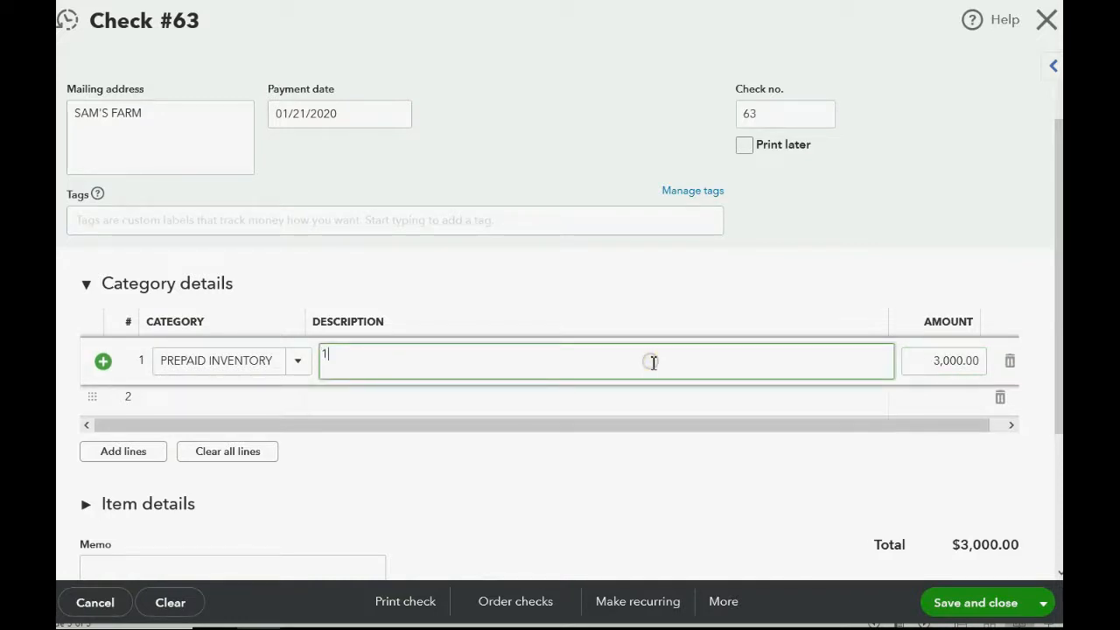
{"action": "type", "text": "16"}
{"action": "key", "text": "BackSpace"}
{"action": "type", "text": "50 BANANAS FROM"}
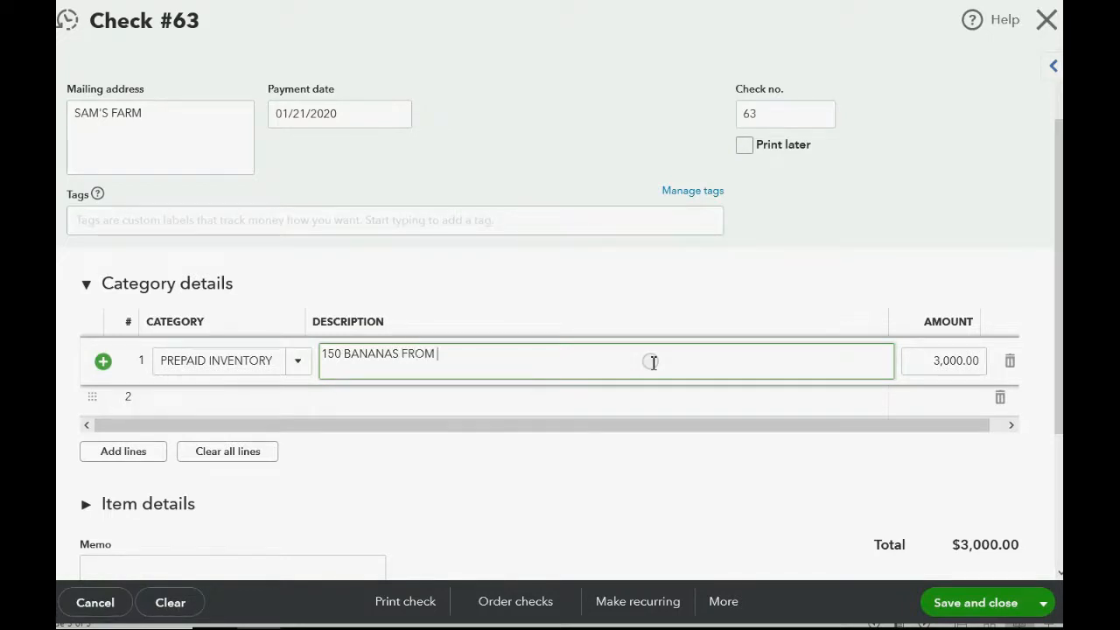
{"action": "type", "text": " 1-21- CHECK 63"}
{"action": "left_click", "coordinate": [962, 604]}
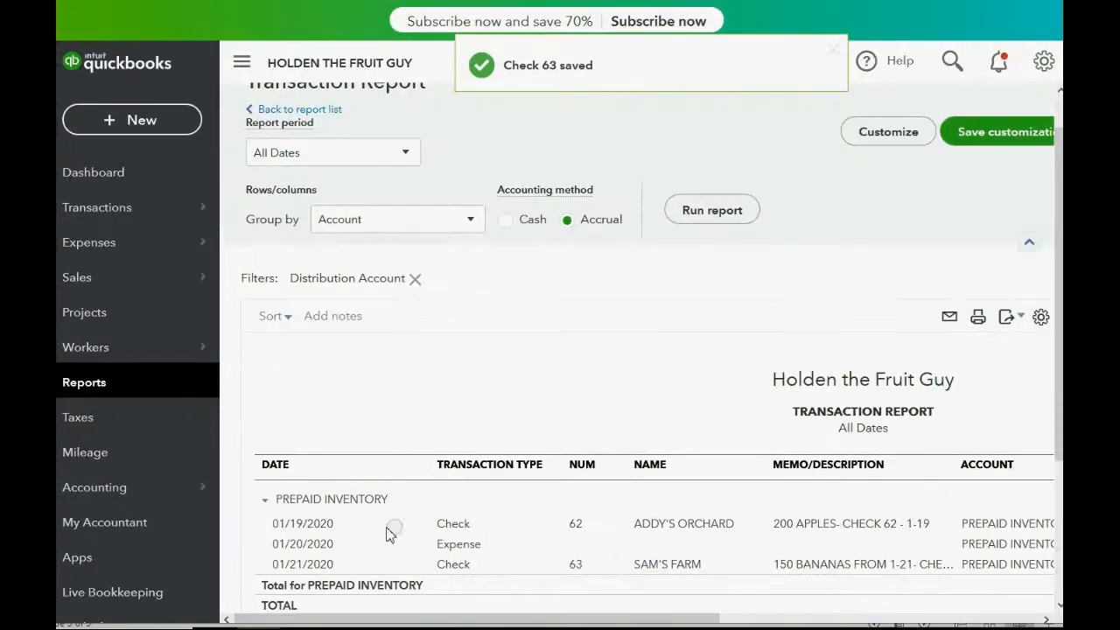
- Open the Trial Balance from the custom reports and review the PREPAID INVENTORY and other account balances
{"action": "left_click", "coordinate": [101, 386]}
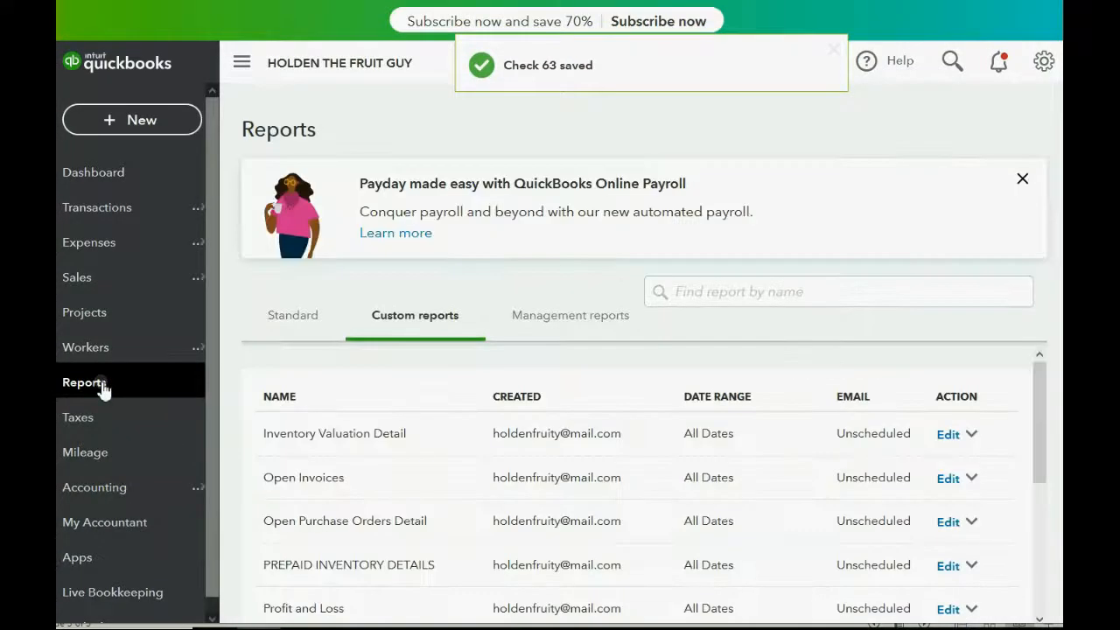
{"action": "scroll", "coordinate": [312, 497], "scroll_direction": "down", "scroll_amount": 5}
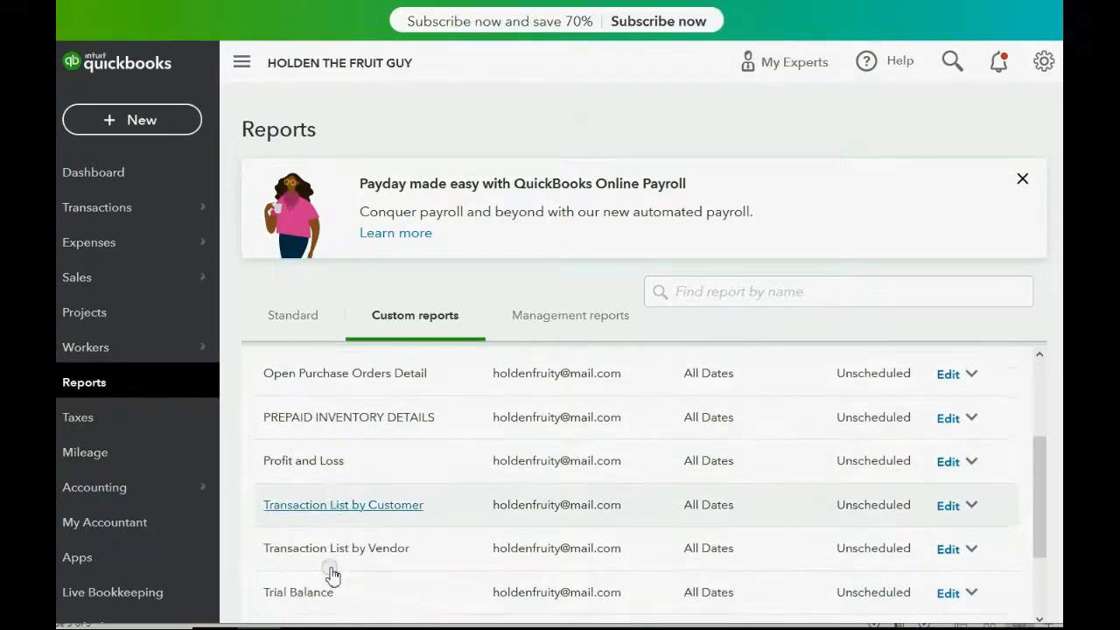
{"action": "left_click", "coordinate": [311, 483]}
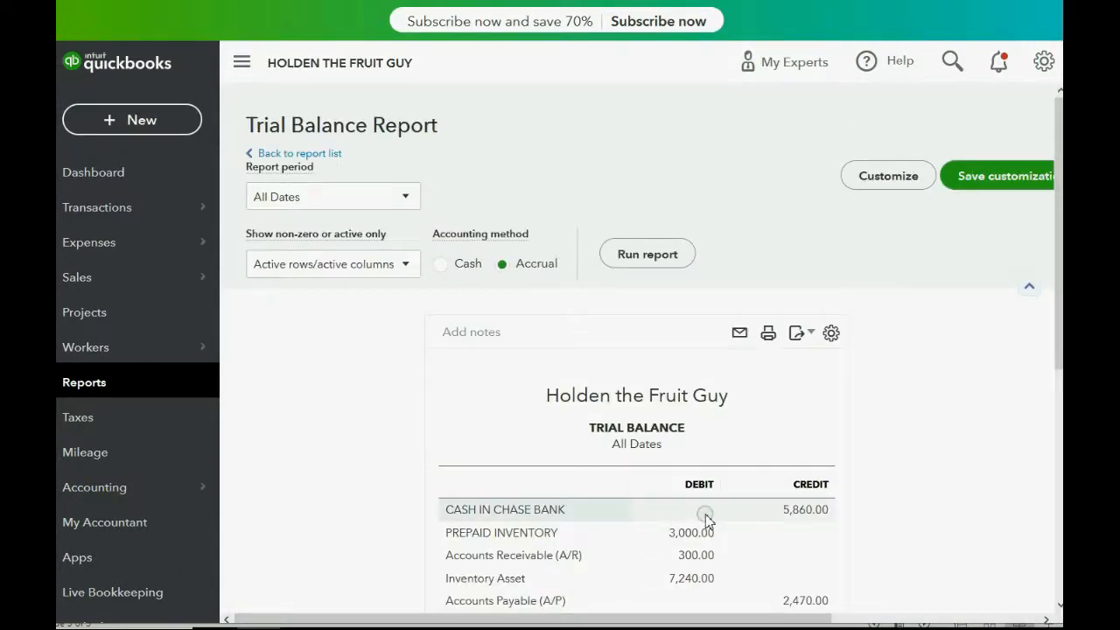
{"action": "scroll", "coordinate": [908, 396], "scroll_direction": "down", "scroll_amount": 3}
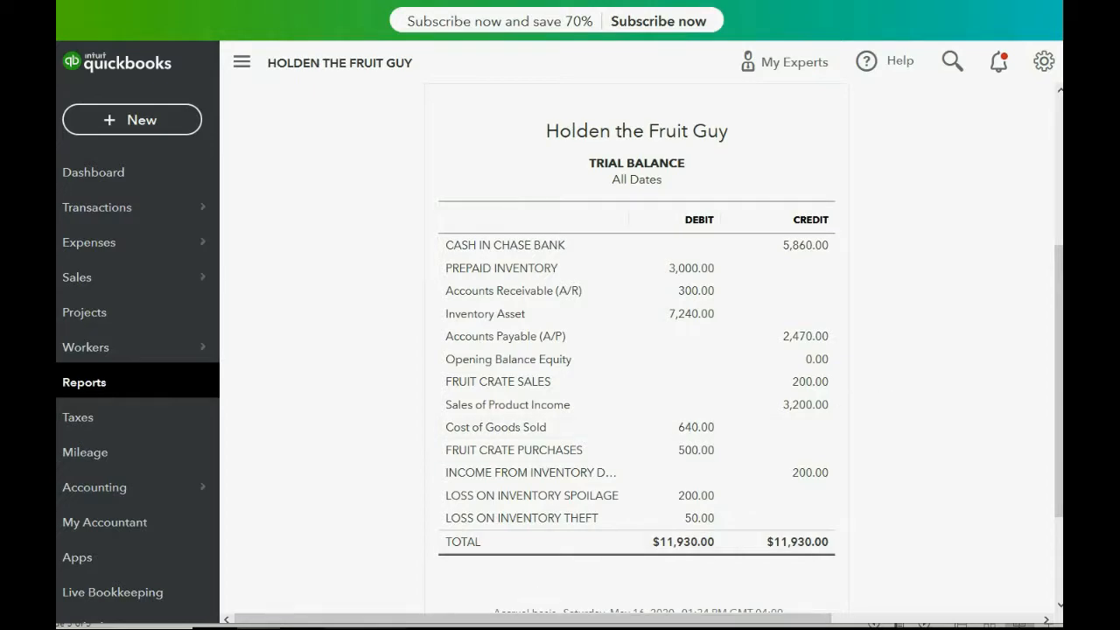
{"action": "mouse_move", "coordinate": [302, 626]}
{"action": "left_click", "coordinate": [302, 569]}
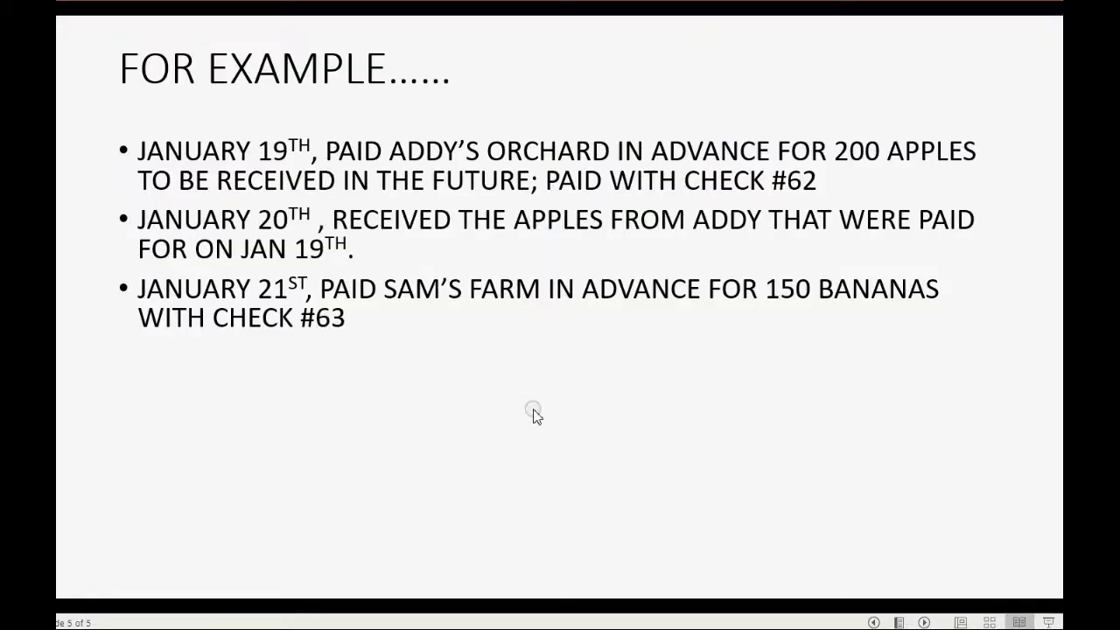
{"action": "left_click", "coordinate": [532, 408]}
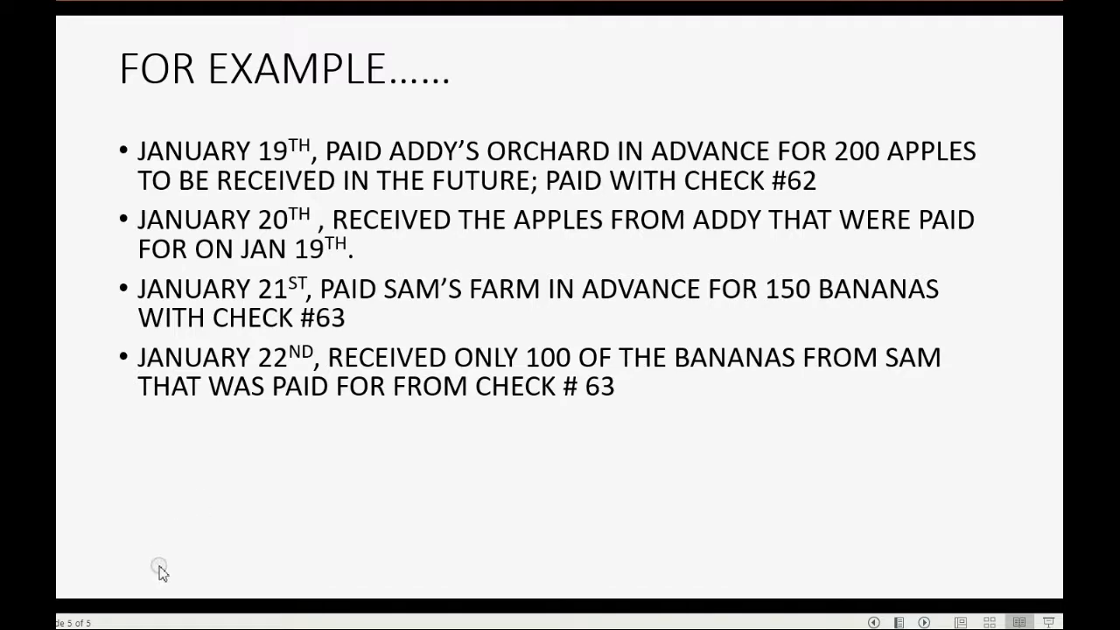
- Switch to QuickBooks and start a new expense with a payment date of 01/22/2020
{"action": "left_click", "coordinate": [188, 627]}
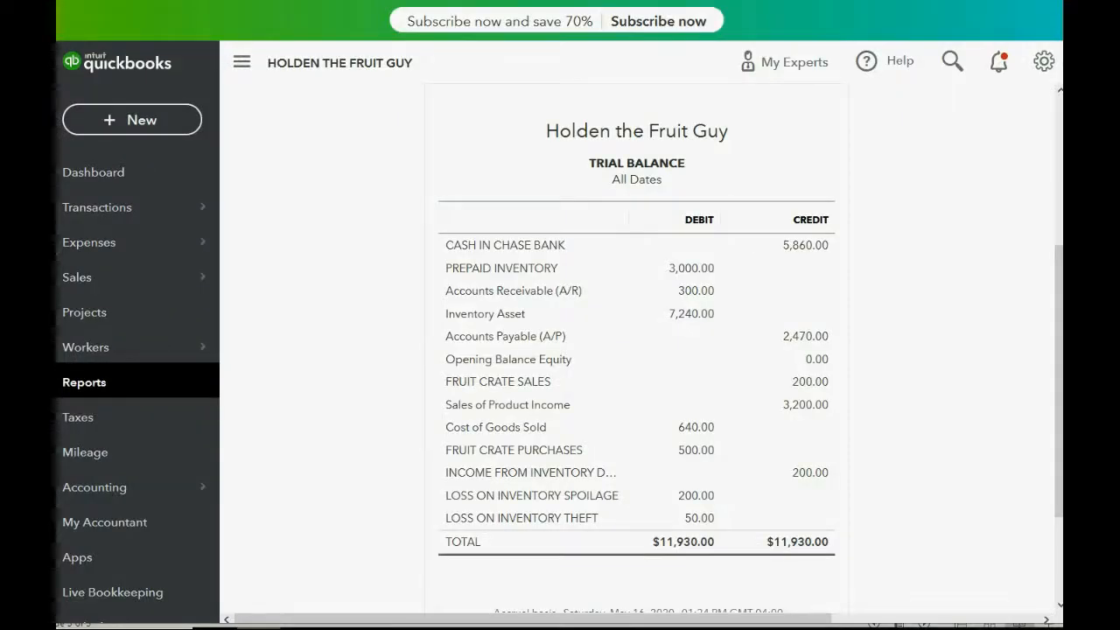
{"action": "left_click", "coordinate": [137, 119]}
{"action": "left_click", "coordinate": [299, 229]}
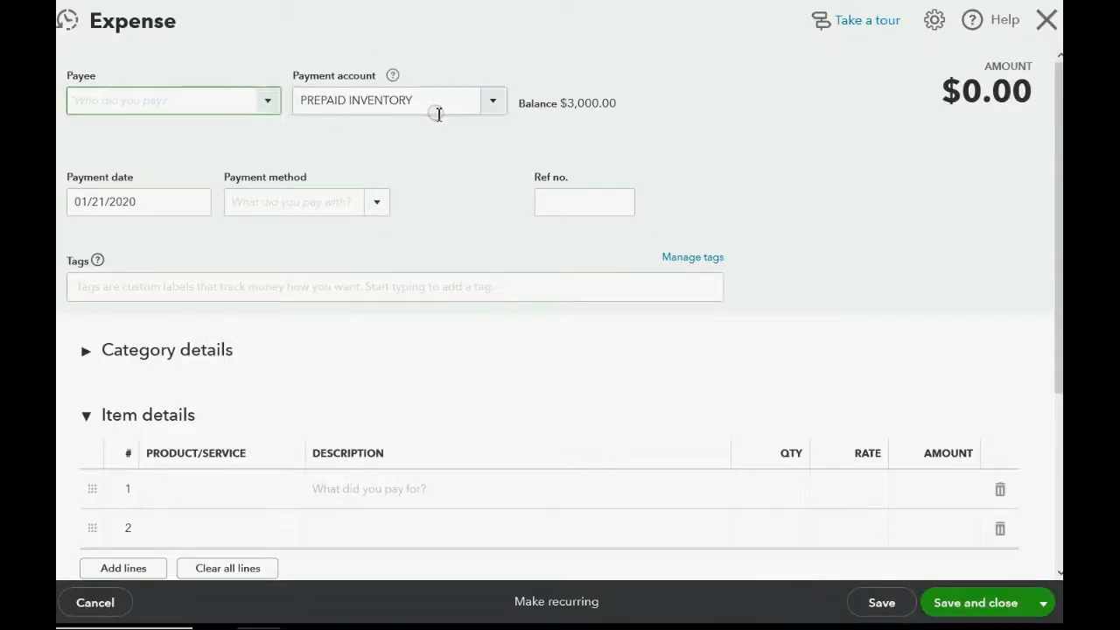
{"action": "left_click", "coordinate": [211, 202]}
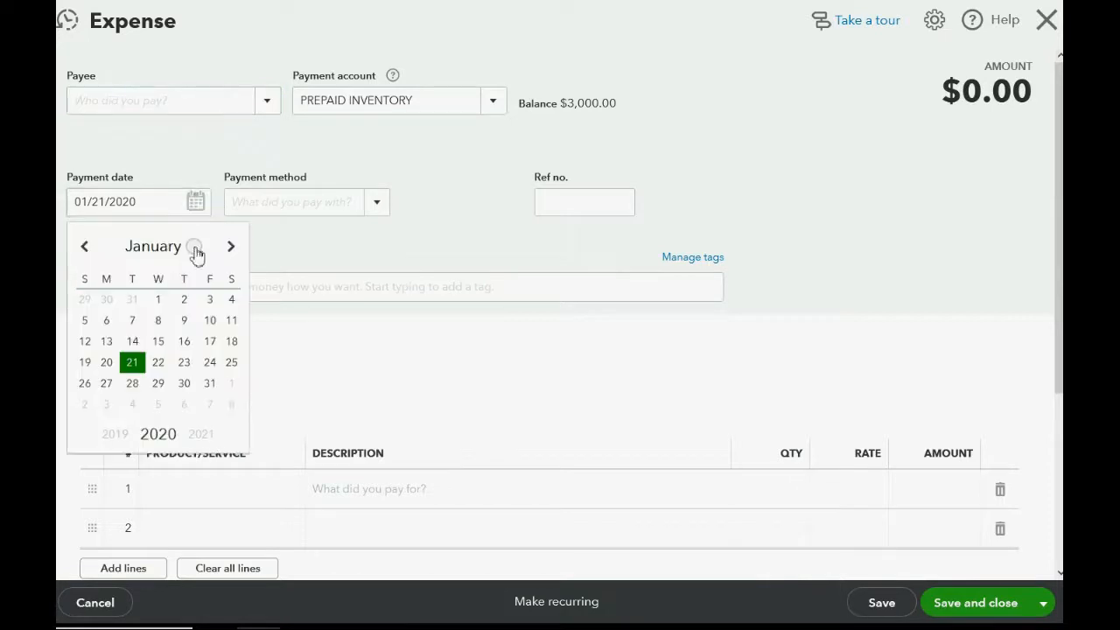
{"action": "left_click", "coordinate": [158, 363]}
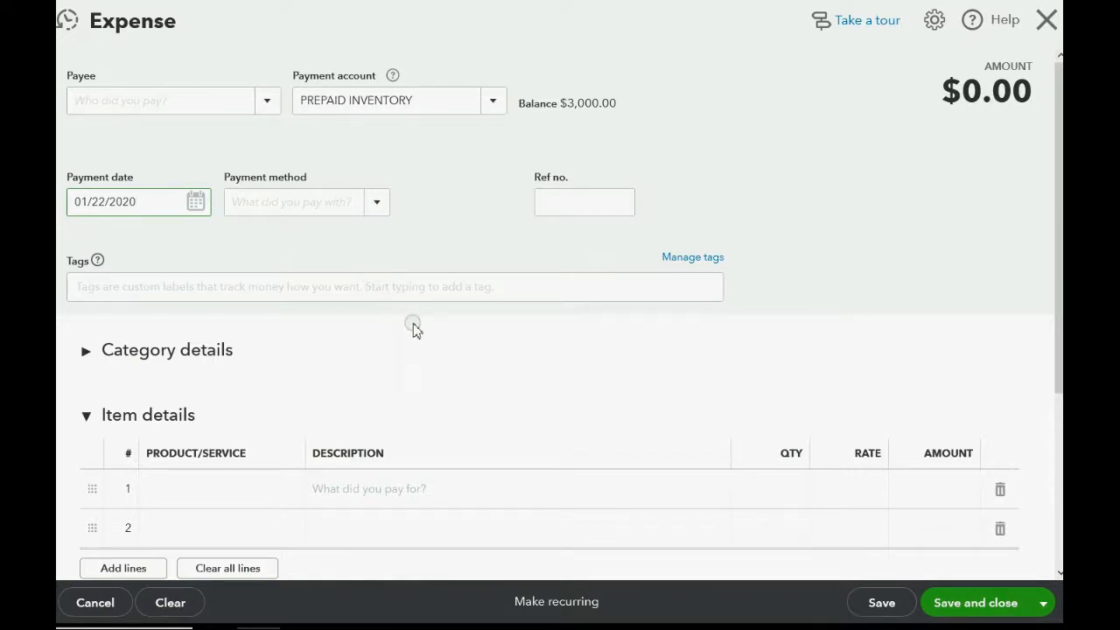
- Add BANANAS as the expense's first item line with a quantity of 100
{"action": "scroll", "coordinate": [415, 327], "scroll_direction": "down", "scroll_amount": 1}
{"action": "left_click", "coordinate": [282, 404]}
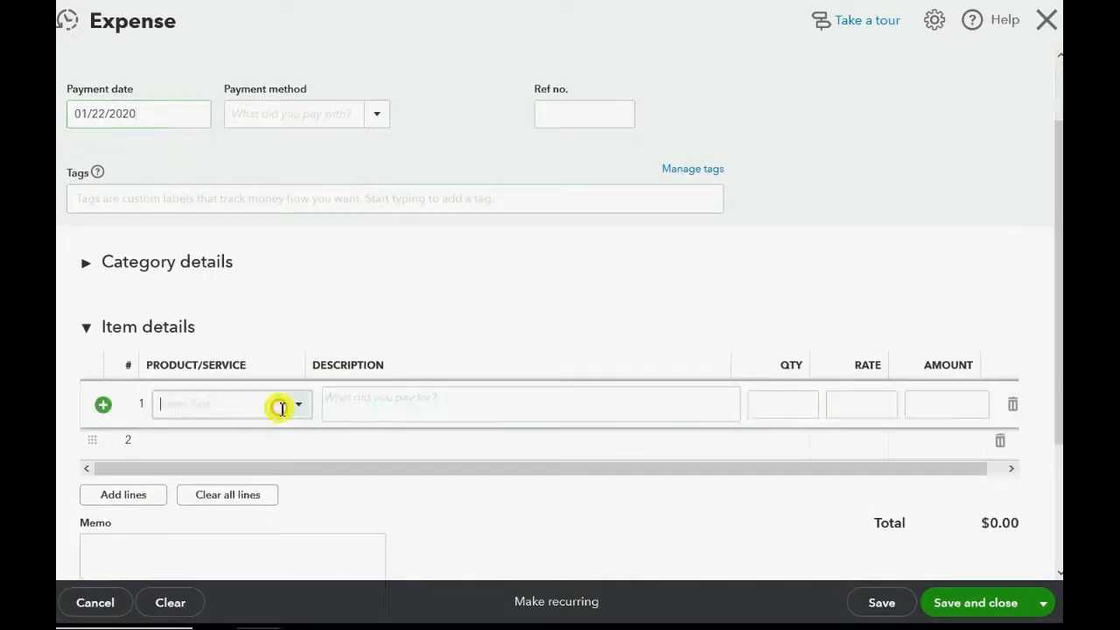
{"action": "left_click", "coordinate": [298, 407]}
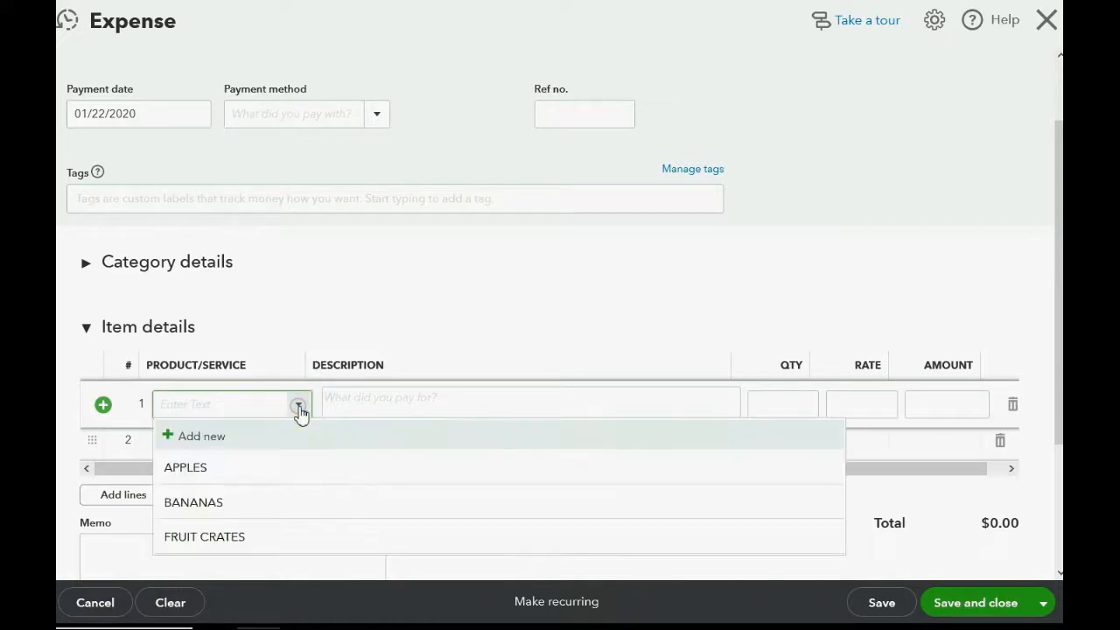
{"action": "left_click", "coordinate": [282, 503]}
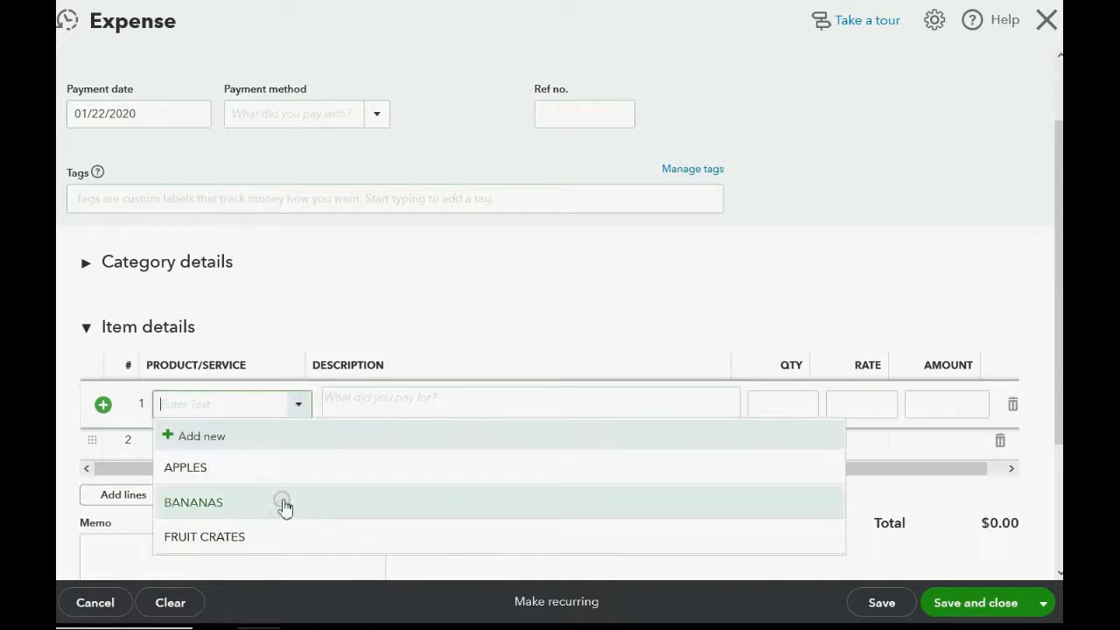
{"action": "left_click", "coordinate": [779, 400]}
{"action": "type", "text": "1"}
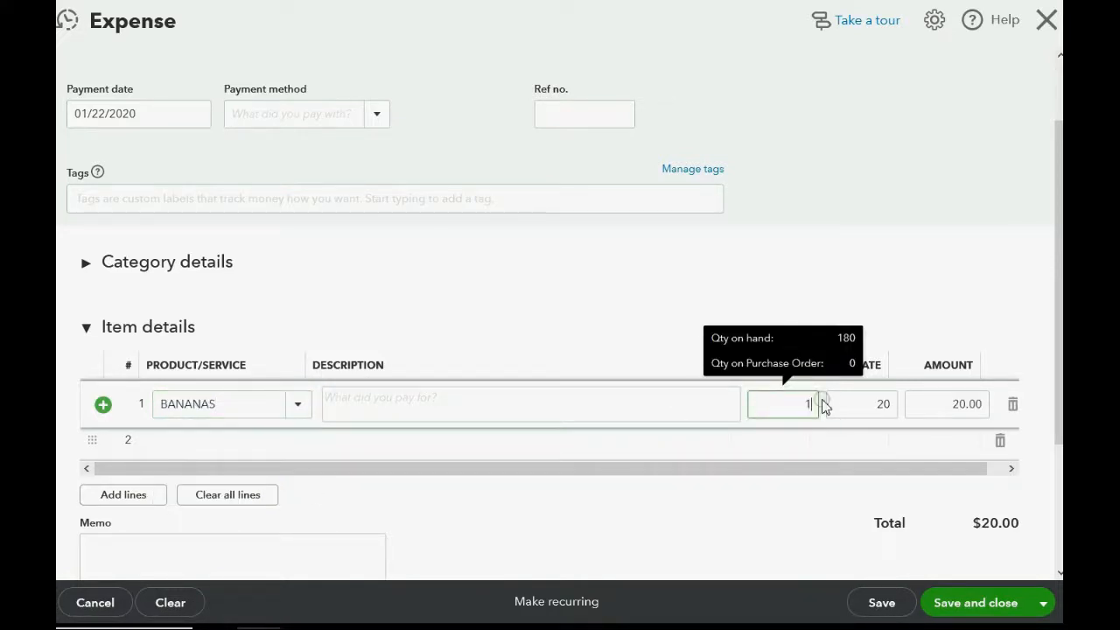
{"action": "type", "text": "00"}
{"action": "key", "text": "Tab"}
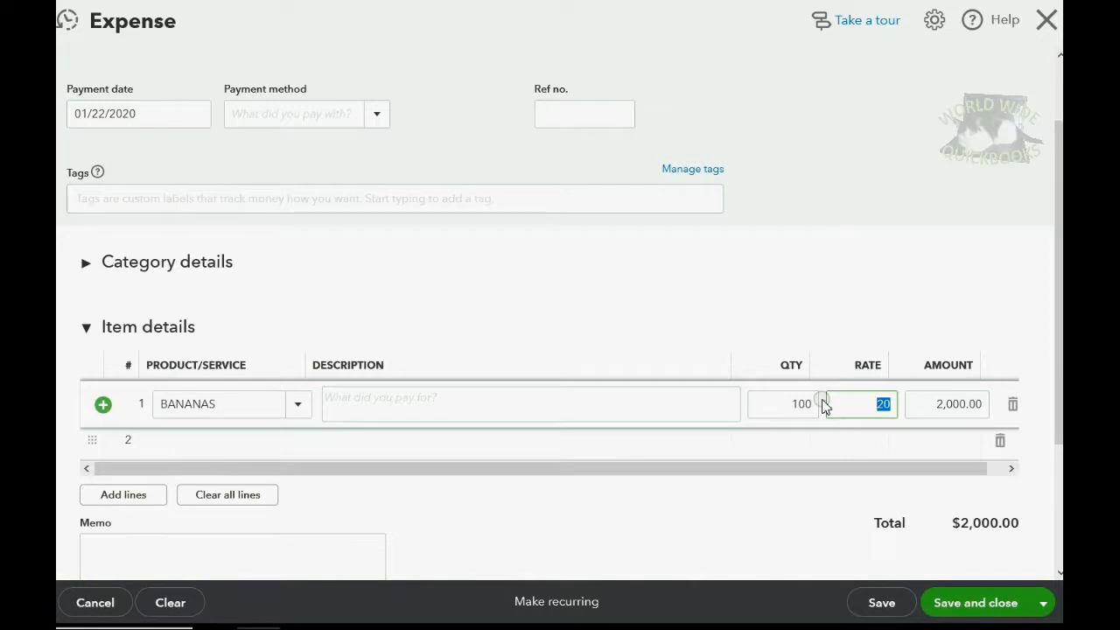
- Describe the BANANAS line as "FROM 1-21-CHECK63 RECD ONLY 100 50 PENDING"
{"action": "left_click", "coordinate": [569, 397]}
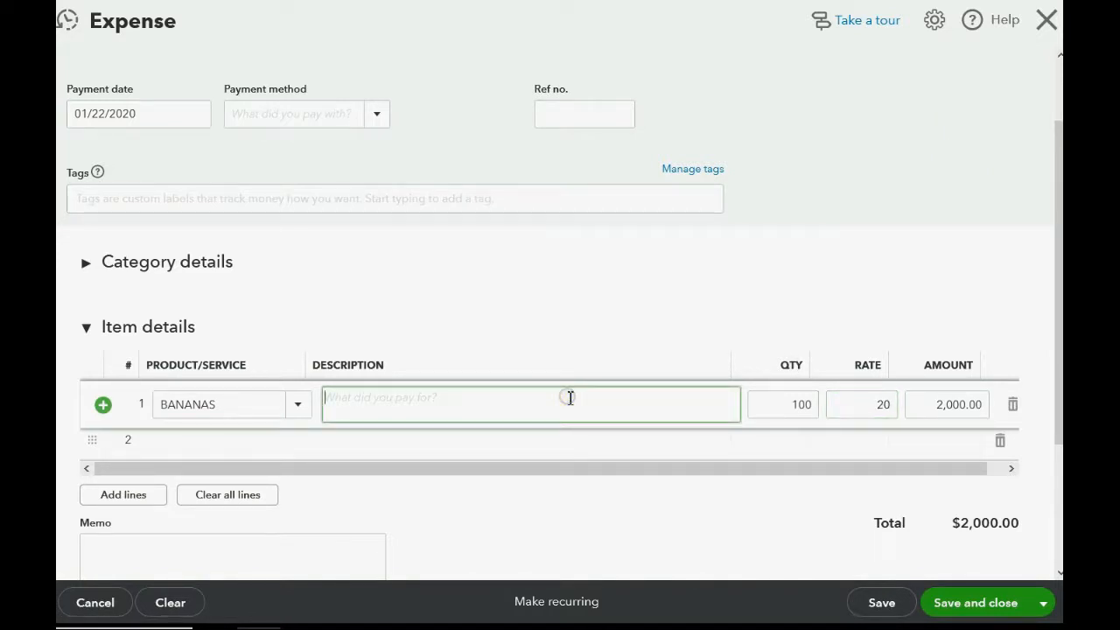
{"action": "type", "text": "FROM 1-21-CHECK"}
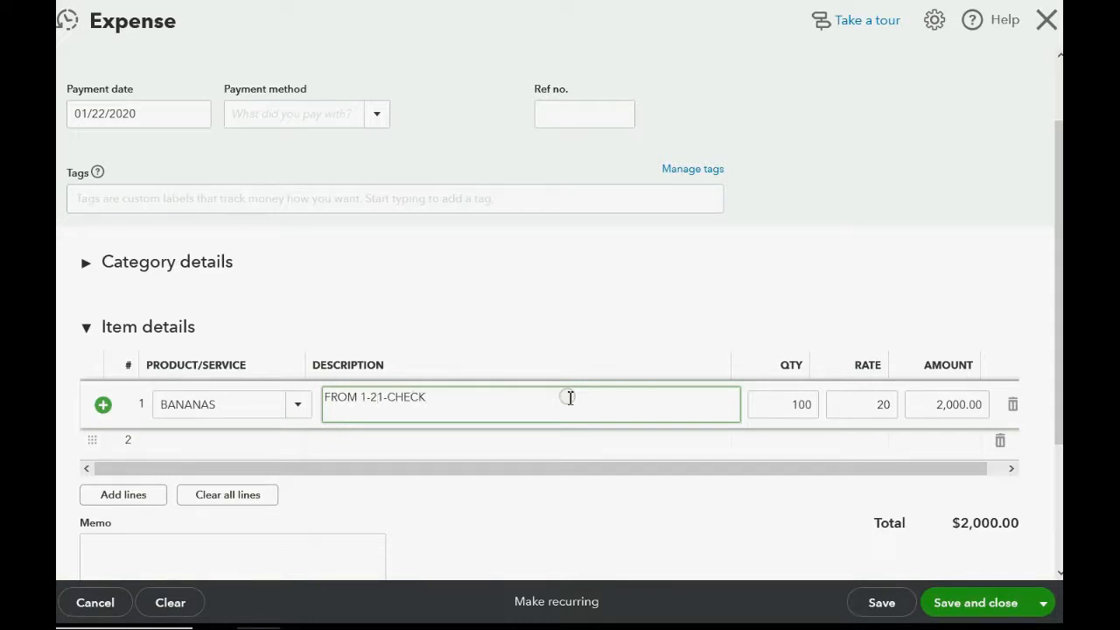
{"action": "type", "text": "63 RECD ONLY 100 5"}
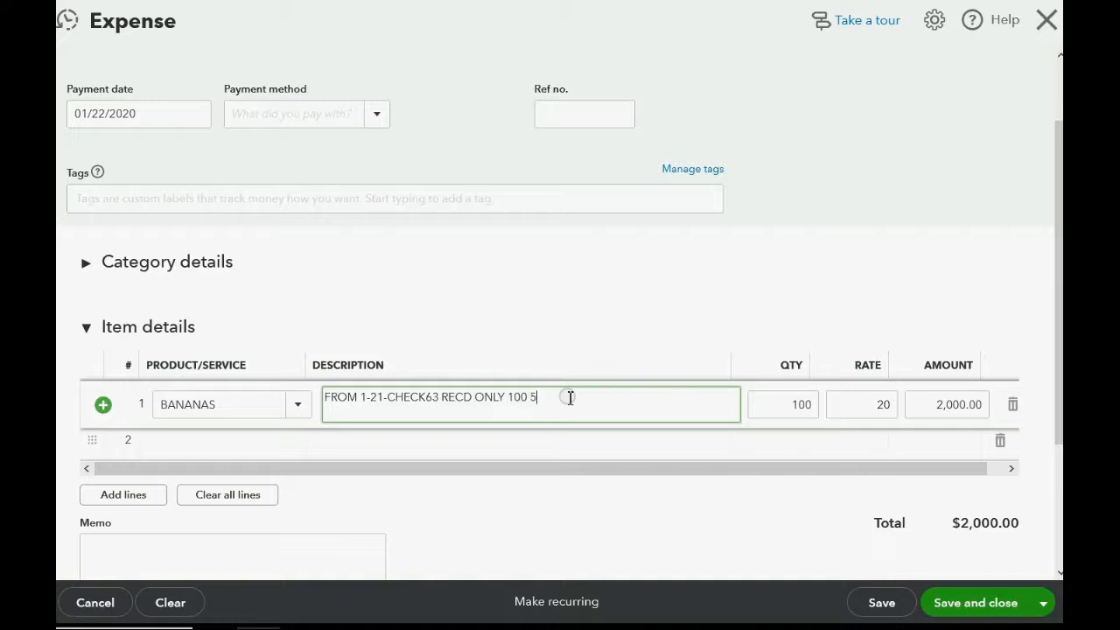
{"action": "type", "text": "0 PENDING"}
{"action": "scroll", "coordinate": [513, 322], "scroll_direction": "down", "scroll_amount": 1}
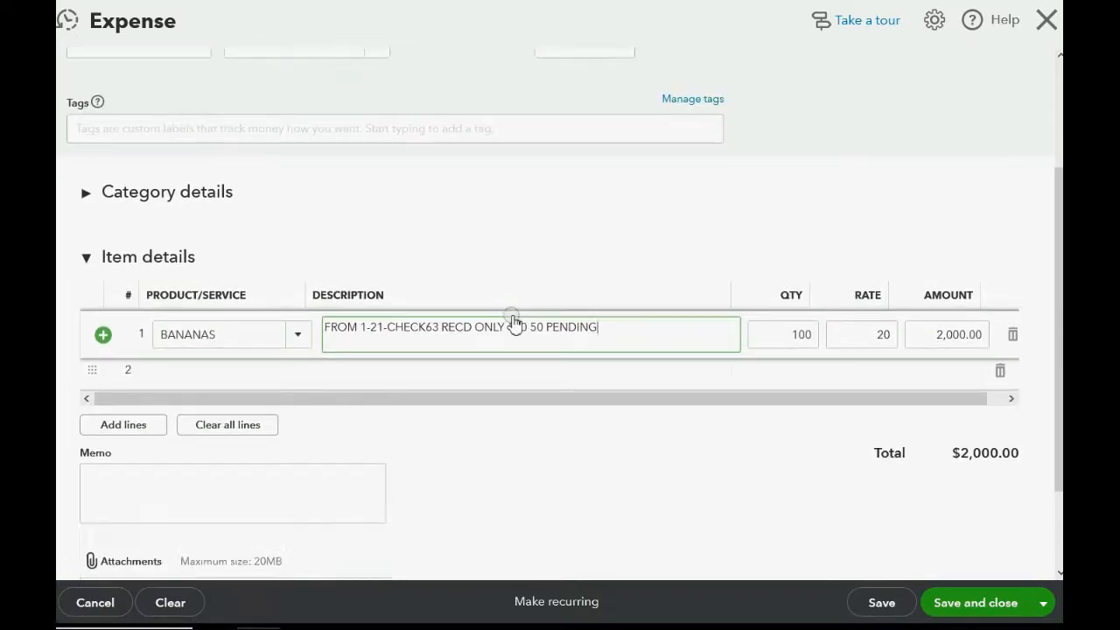
- Select PREPAID INVENTORY as the expense's payment account and save and close the expense
{"action": "scroll", "coordinate": [512, 321], "scroll_direction": "up", "scroll_amount": 3}
{"action": "left_click", "coordinate": [491, 102]}
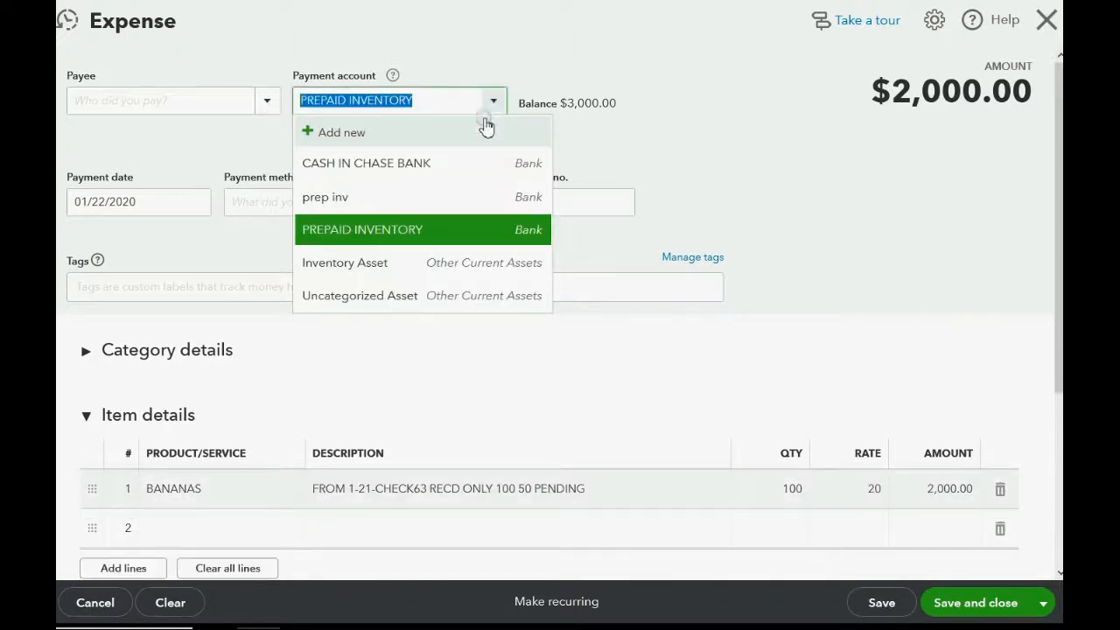
{"action": "left_click", "coordinate": [398, 233]}
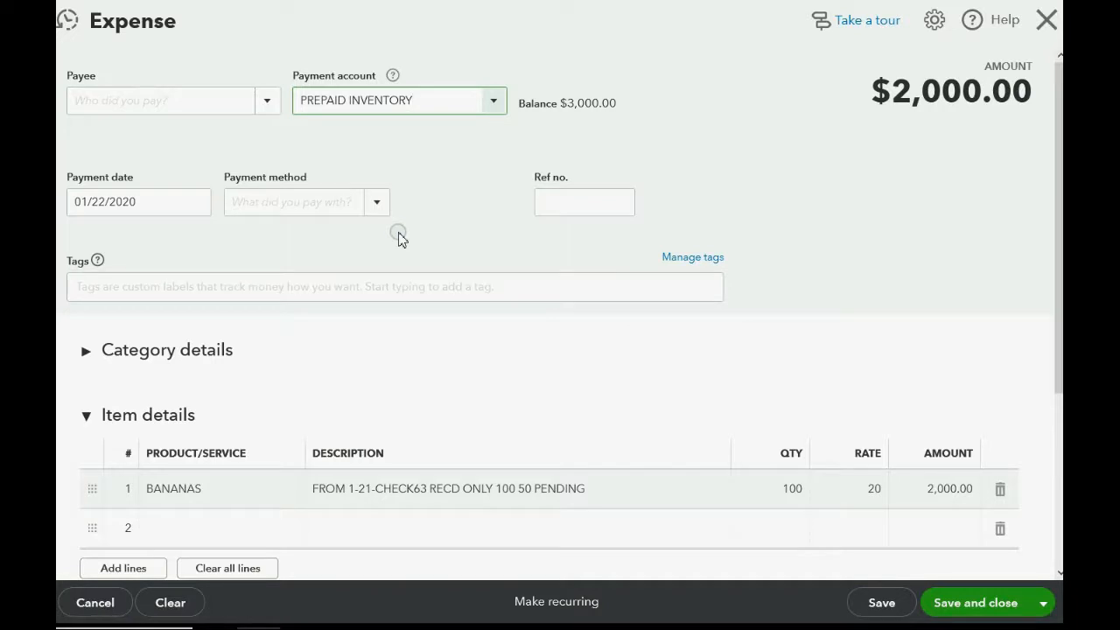
{"action": "left_click", "coordinate": [495, 101]}
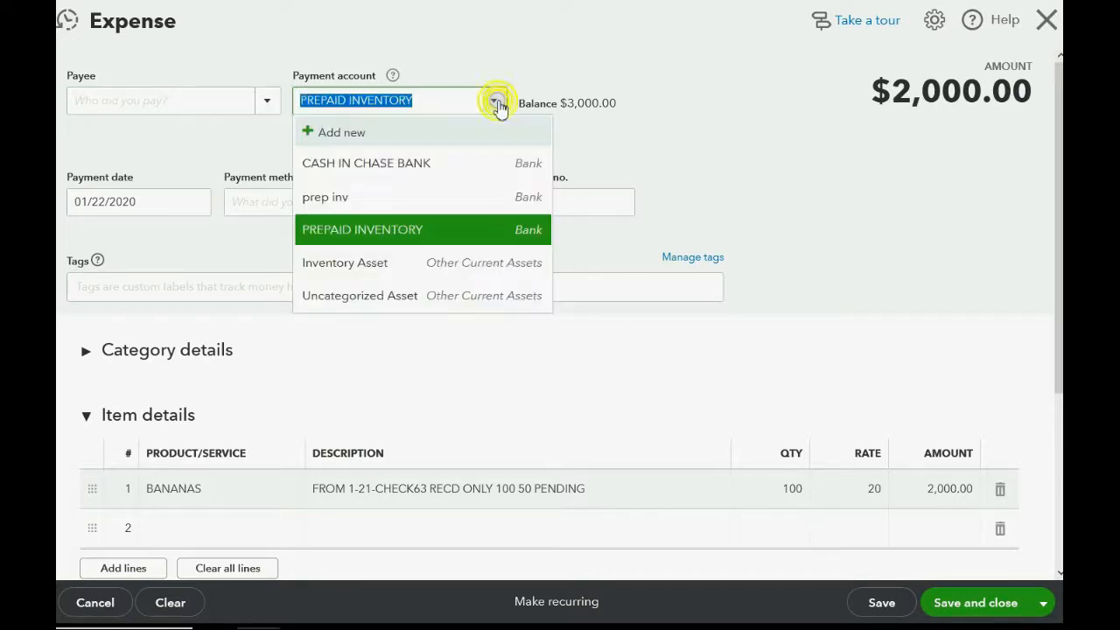
{"action": "left_click", "coordinate": [496, 102]}
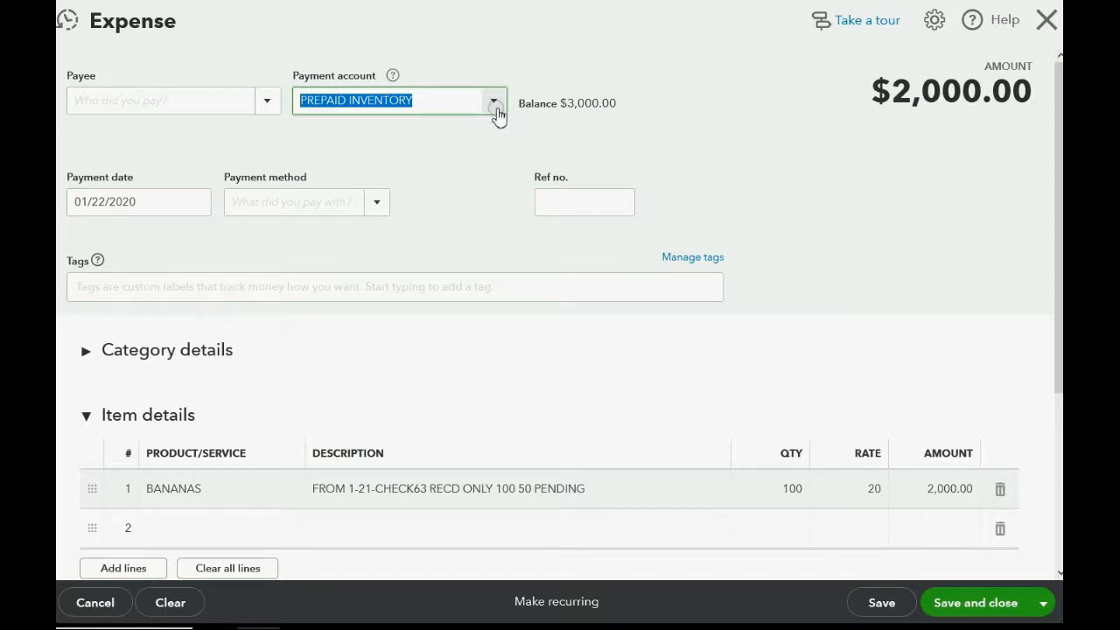
{"action": "left_click", "coordinate": [941, 610]}
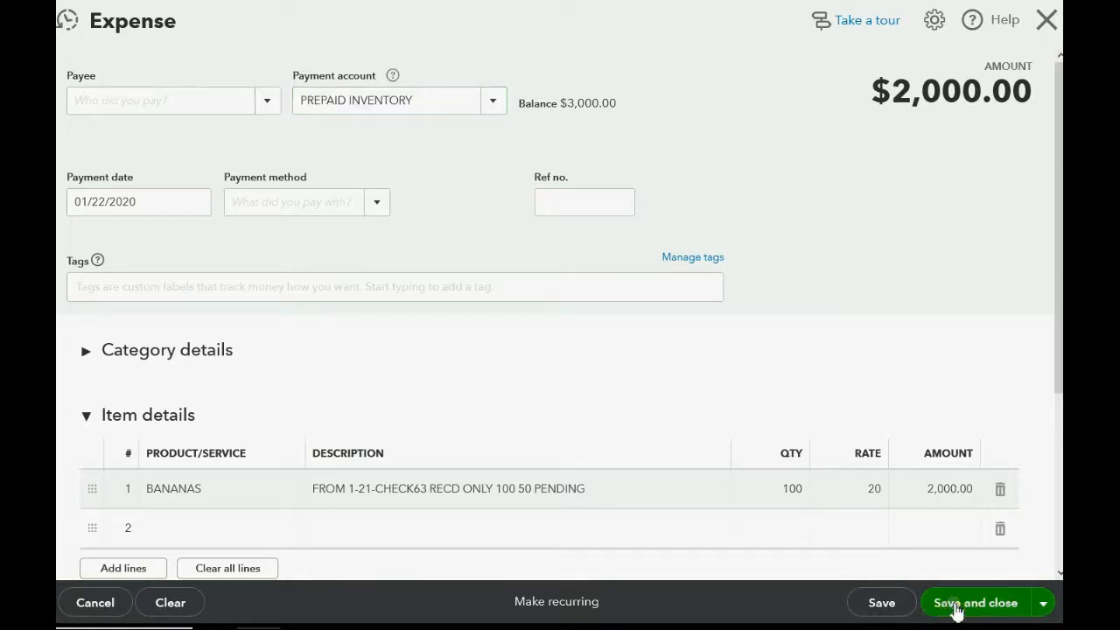
- Open the Inventory Asset transactions from the Trial Balance and widen the Memo/Description column to examine the January 22 banana receipt
{"action": "scroll", "coordinate": [988, 402], "scroll_direction": "down", "scroll_amount": 4}
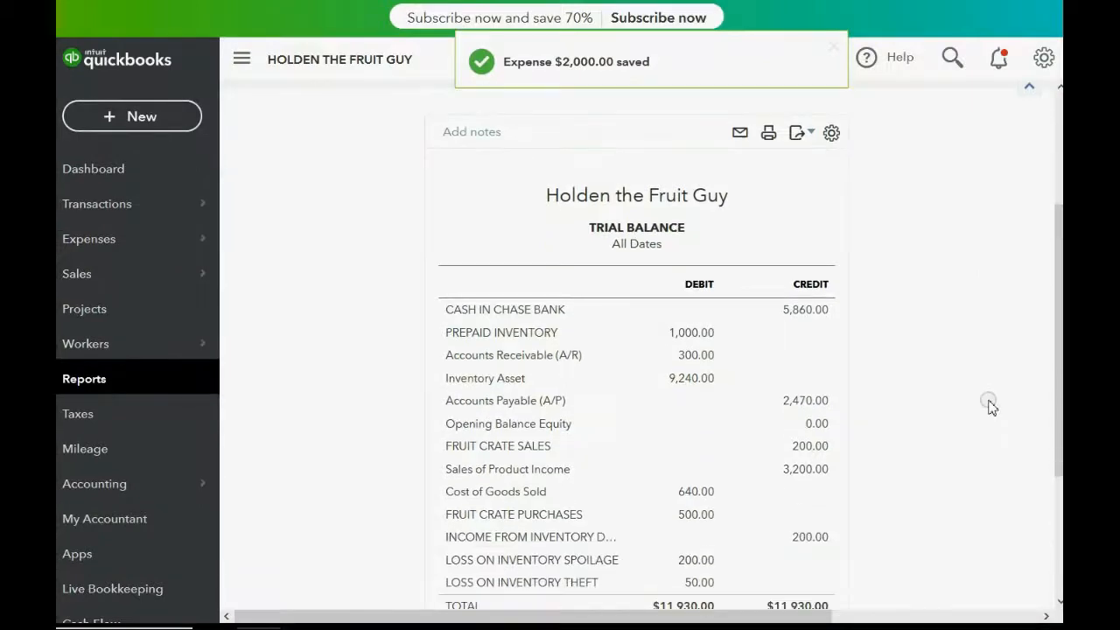
{"action": "scroll", "coordinate": [788, 359], "scroll_direction": "up", "scroll_amount": 2}
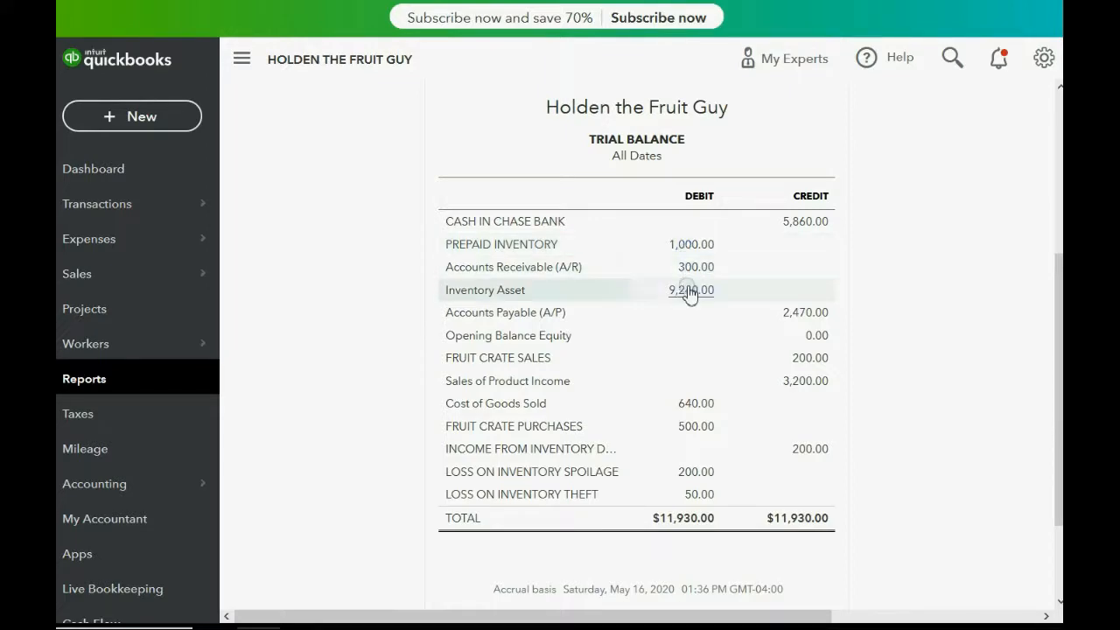
{"action": "left_click", "coordinate": [691, 290]}
{"action": "scroll", "coordinate": [455, 296], "scroll_direction": "down", "scroll_amount": 5}
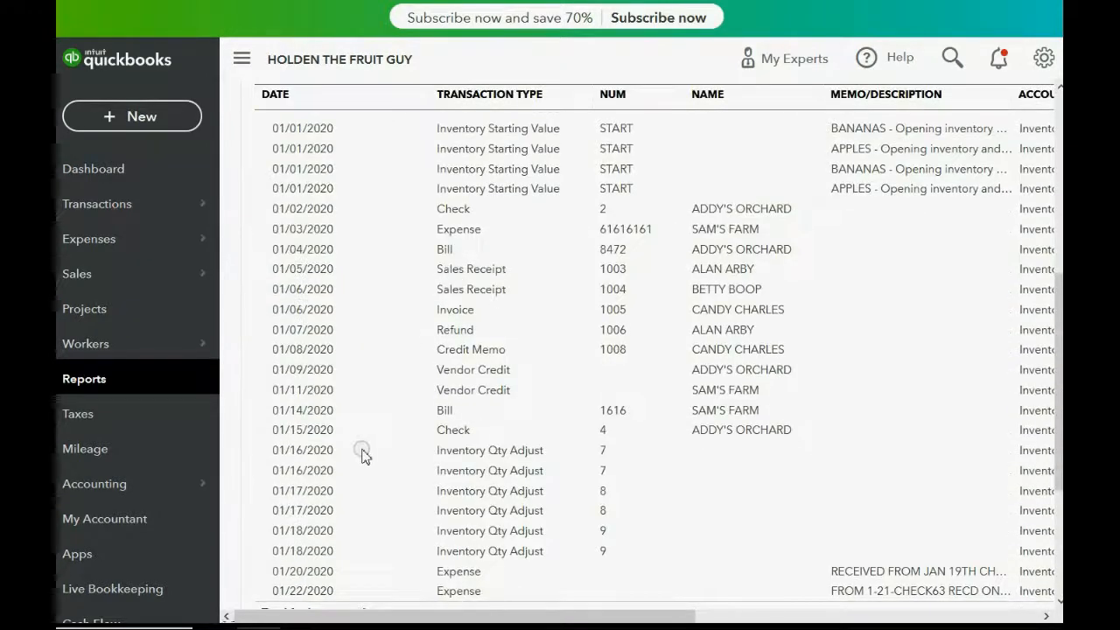
{"action": "scroll", "coordinate": [411, 499], "scroll_direction": "down", "scroll_amount": 2}
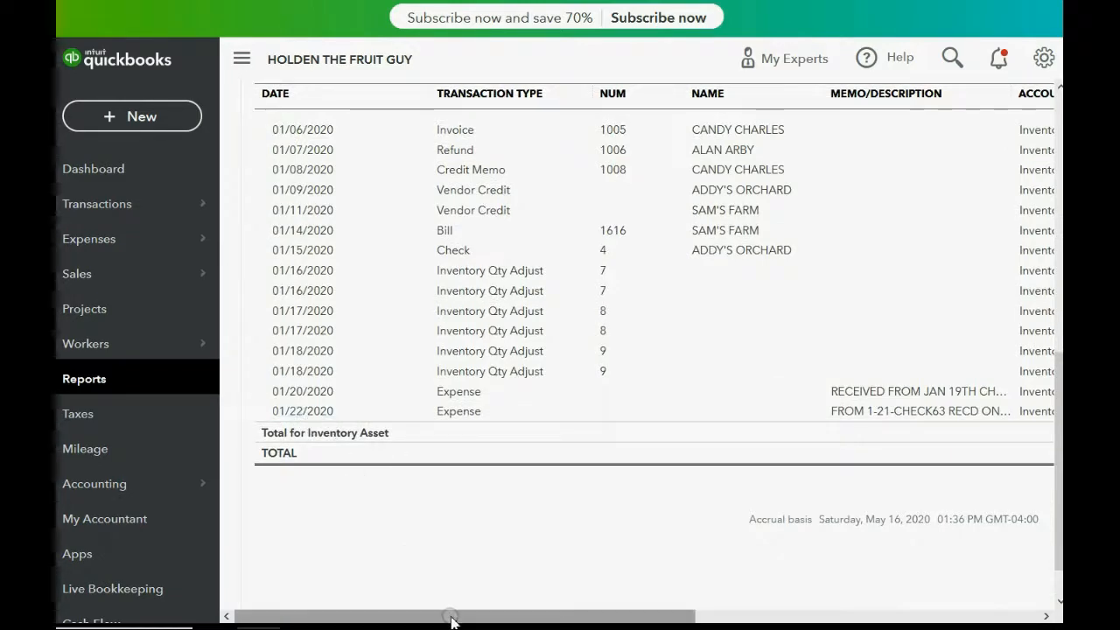
{"action": "left_click_drag", "start_coordinate": [442, 615], "coordinate": [604, 615]}
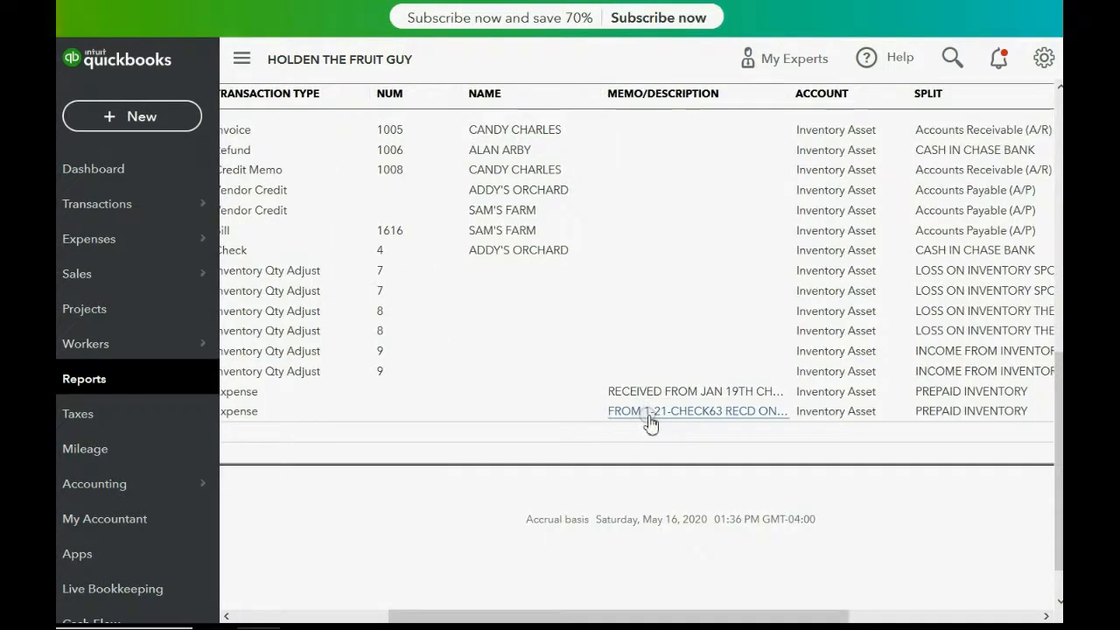
{"action": "left_click_drag", "start_coordinate": [663, 617], "coordinate": [708, 575]}
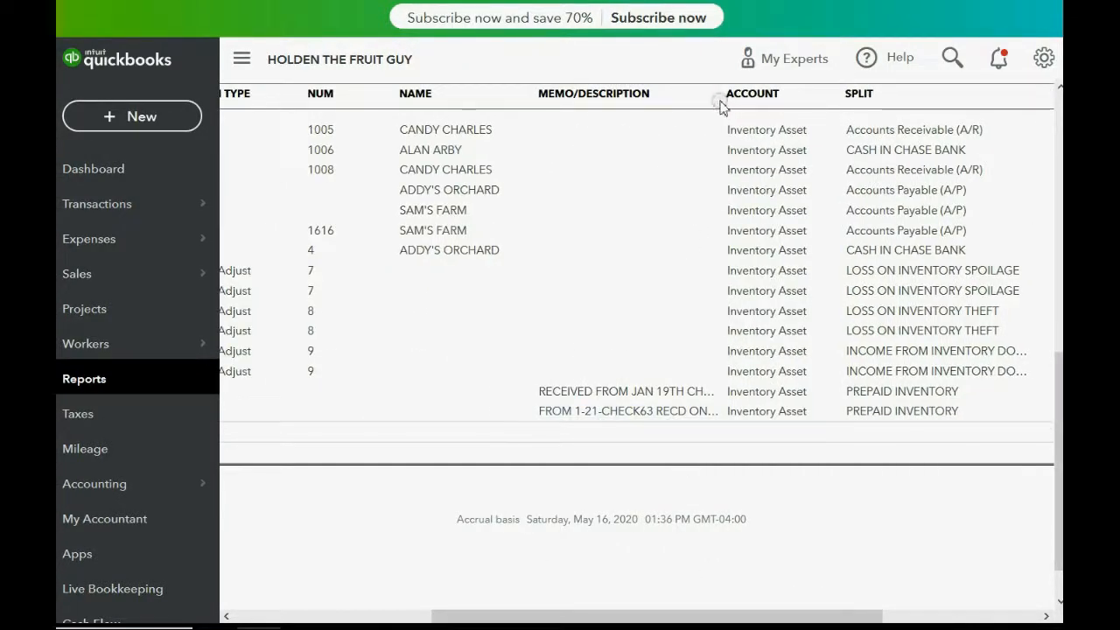
{"action": "left_click_drag", "start_coordinate": [714, 100], "coordinate": [813, 105]}
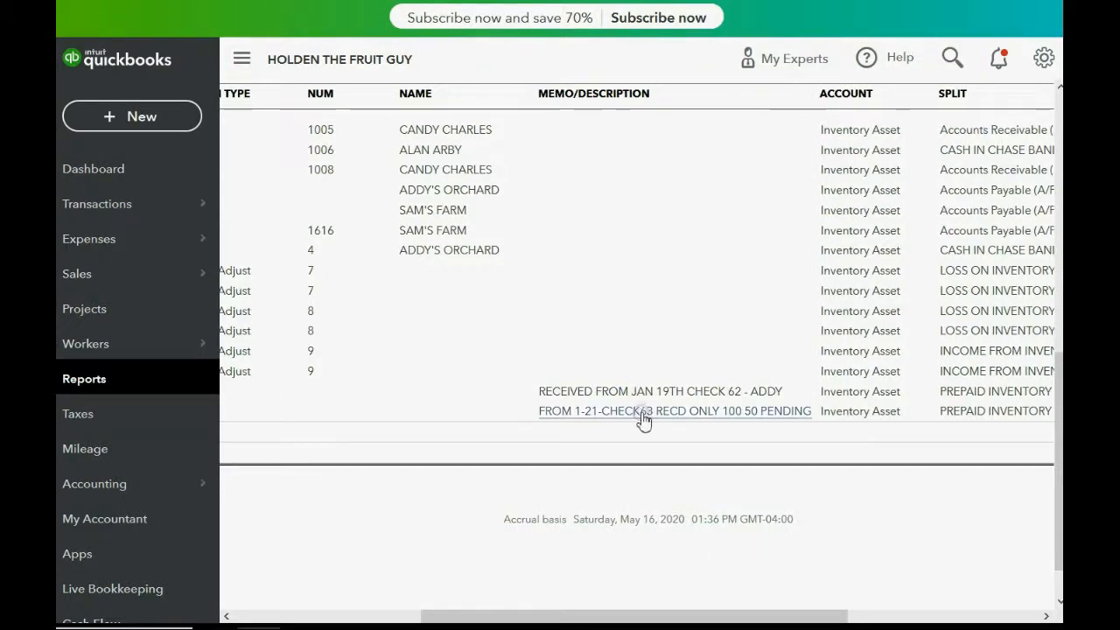
{"action": "left_click_drag", "start_coordinate": [660, 617], "coordinate": [498, 620]}
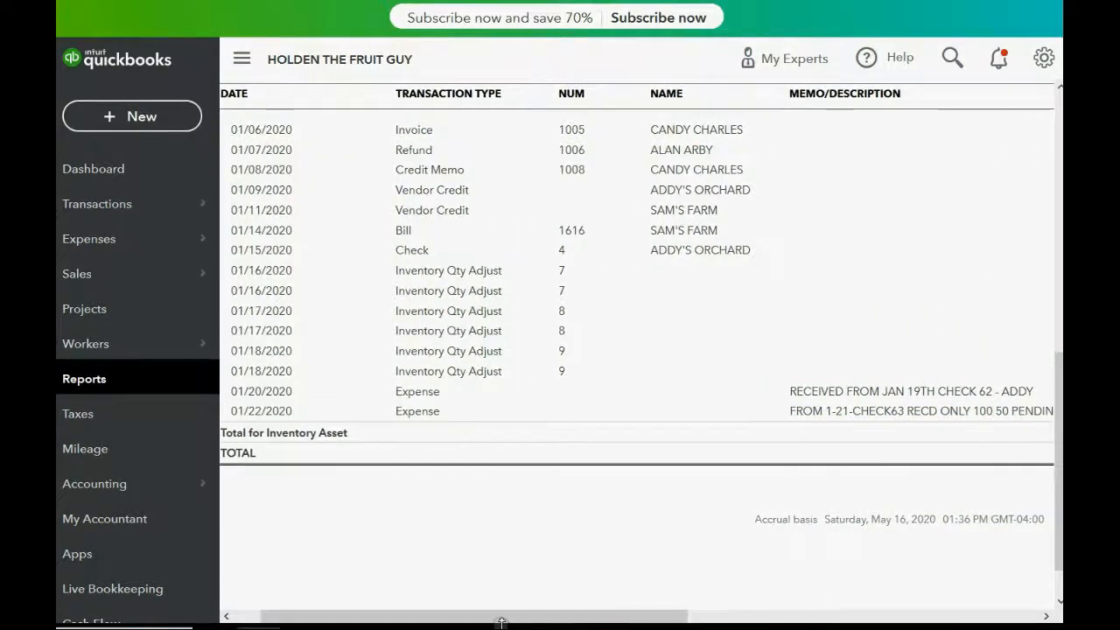
- Open the Inventory Valuation Detail custom report and review the BANANAS quantities on hand and asset values
{"action": "left_click", "coordinate": [105, 378]}
{"action": "scroll", "coordinate": [519, 364], "scroll_direction": "down", "scroll_amount": 2}
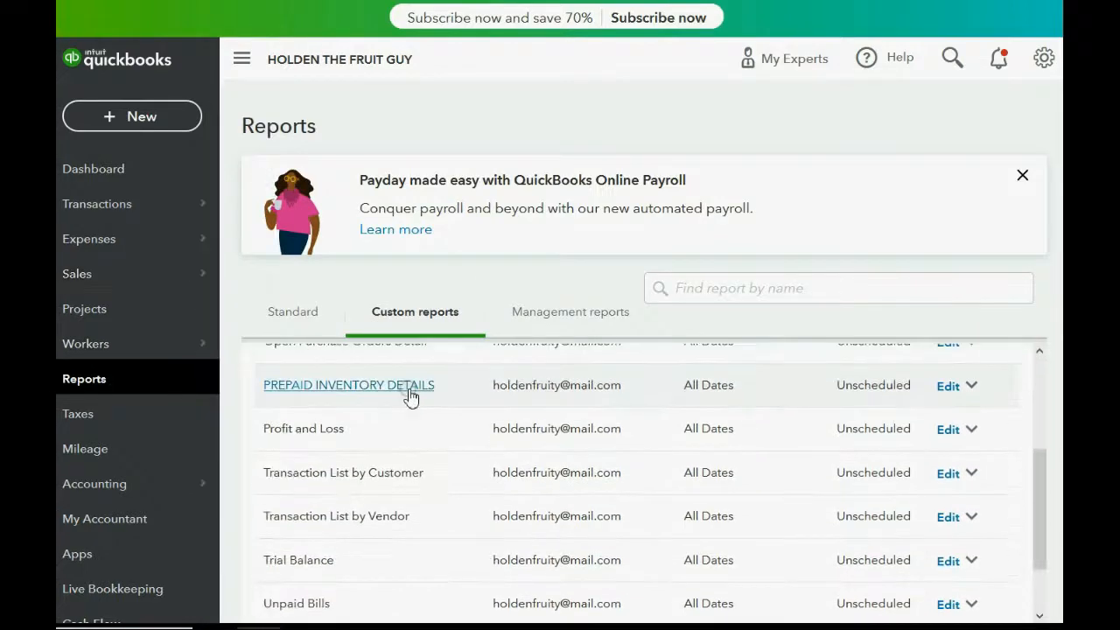
{"action": "scroll", "coordinate": [418, 442], "scroll_direction": "up", "scroll_amount": 1}
{"action": "scroll", "coordinate": [418, 442], "scroll_direction": "up", "scroll_amount": 2}
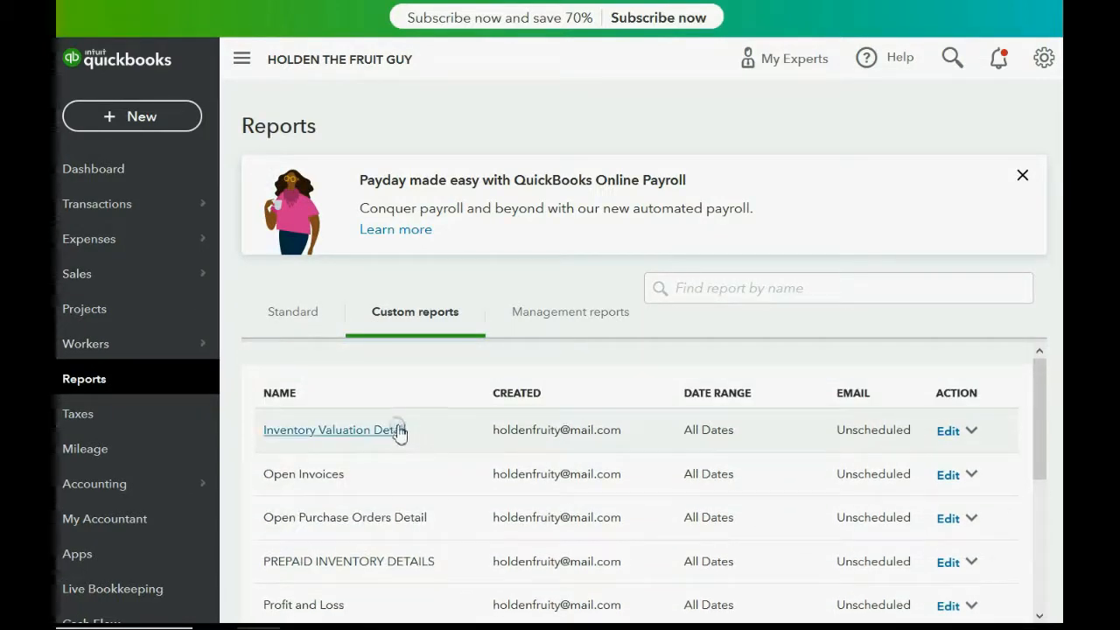
{"action": "left_click", "coordinate": [393, 433]}
{"action": "scroll", "coordinate": [396, 417], "scroll_direction": "down", "scroll_amount": 4}
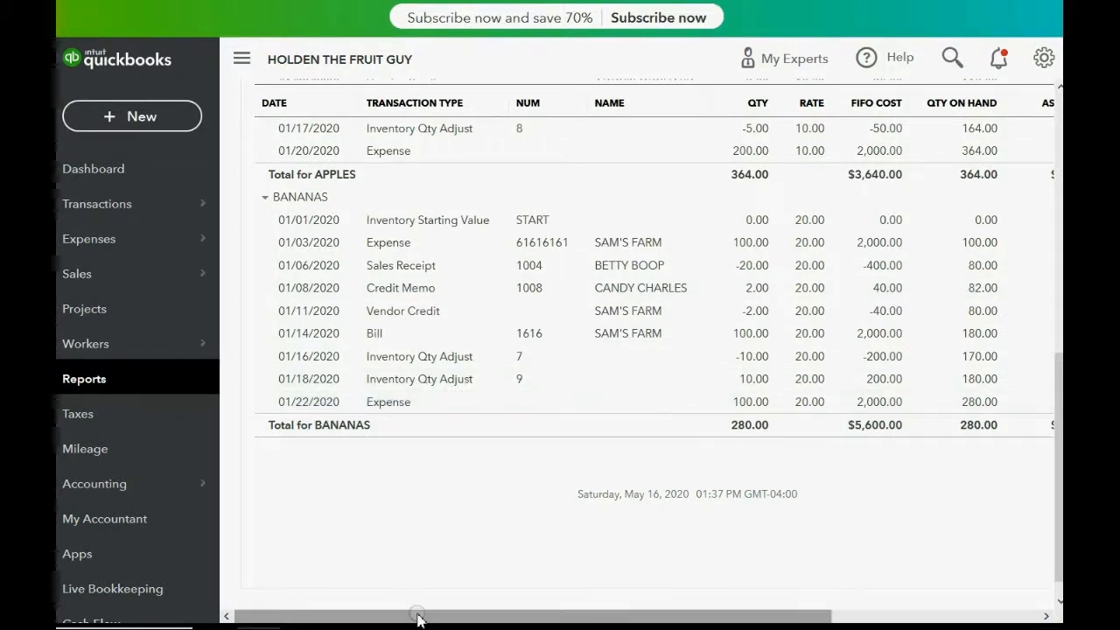
{"action": "left_click_drag", "start_coordinate": [417, 616], "coordinate": [646, 615]}
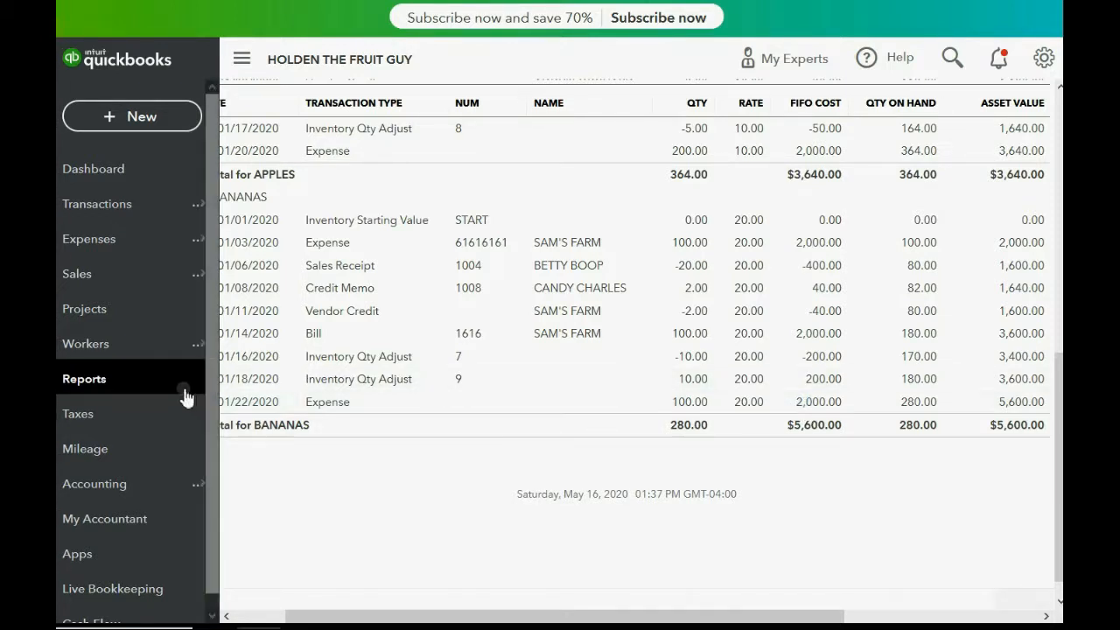
- Open the PREPAID INVENTORY DETAILS custom report and review the split accounts and amounts of its checks and expenses
{"action": "left_click", "coordinate": [144, 383]}
{"action": "scroll", "coordinate": [359, 378], "scroll_direction": "down", "scroll_amount": 3}
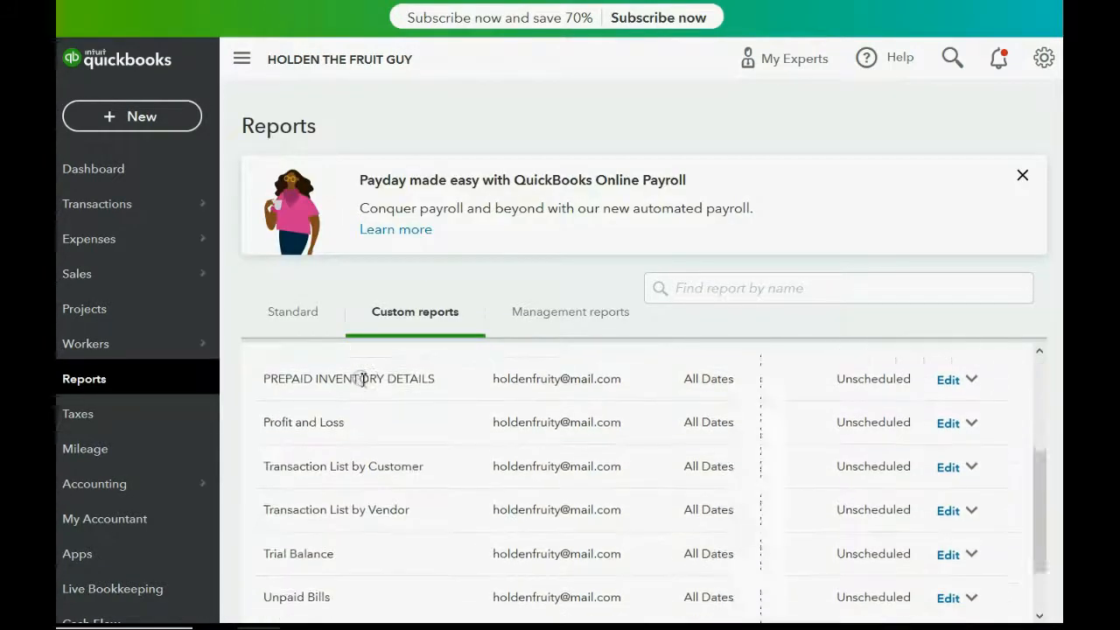
{"action": "scroll", "coordinate": [362, 385], "scroll_direction": "up", "scroll_amount": 2}
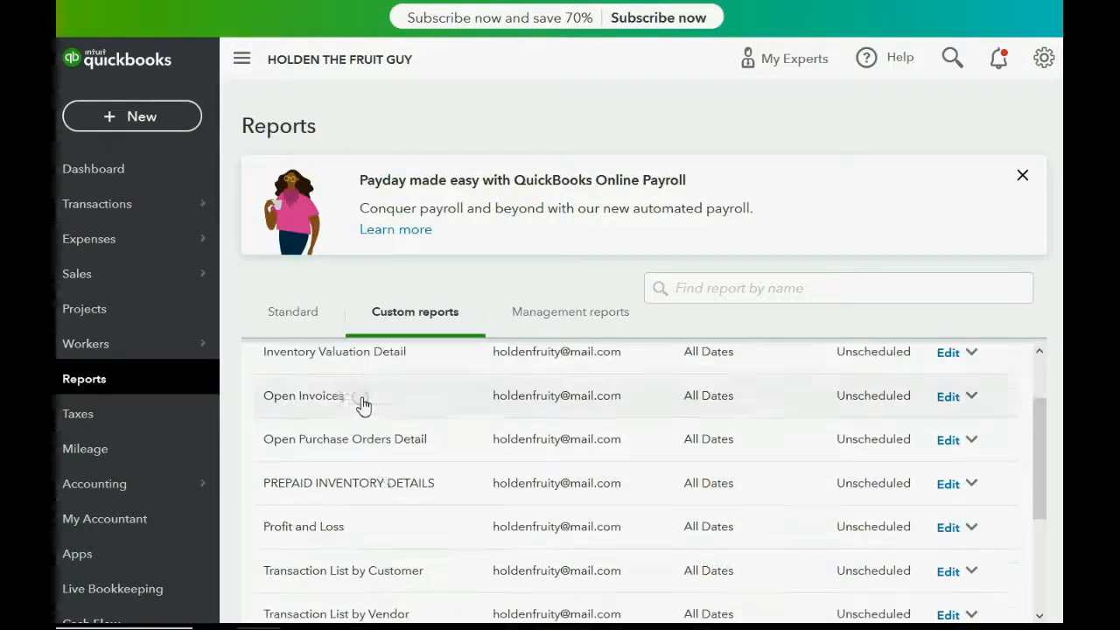
{"action": "left_click", "coordinate": [391, 485]}
{"action": "scroll", "coordinate": [389, 487], "scroll_direction": "down", "scroll_amount": 2}
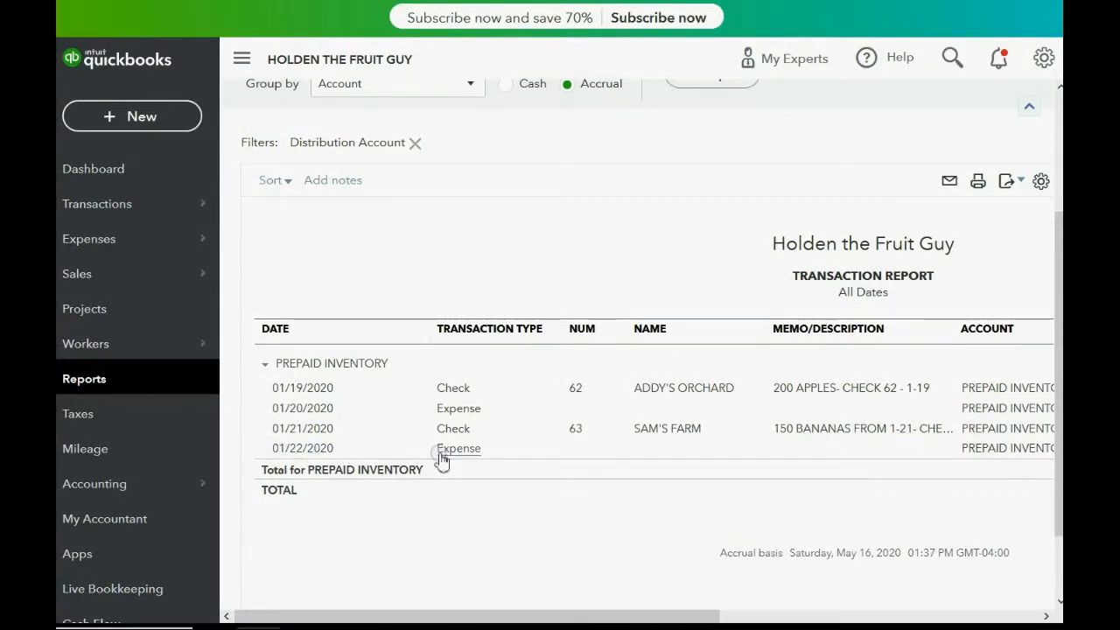
{"action": "left_click_drag", "start_coordinate": [456, 617], "coordinate": [683, 614]}
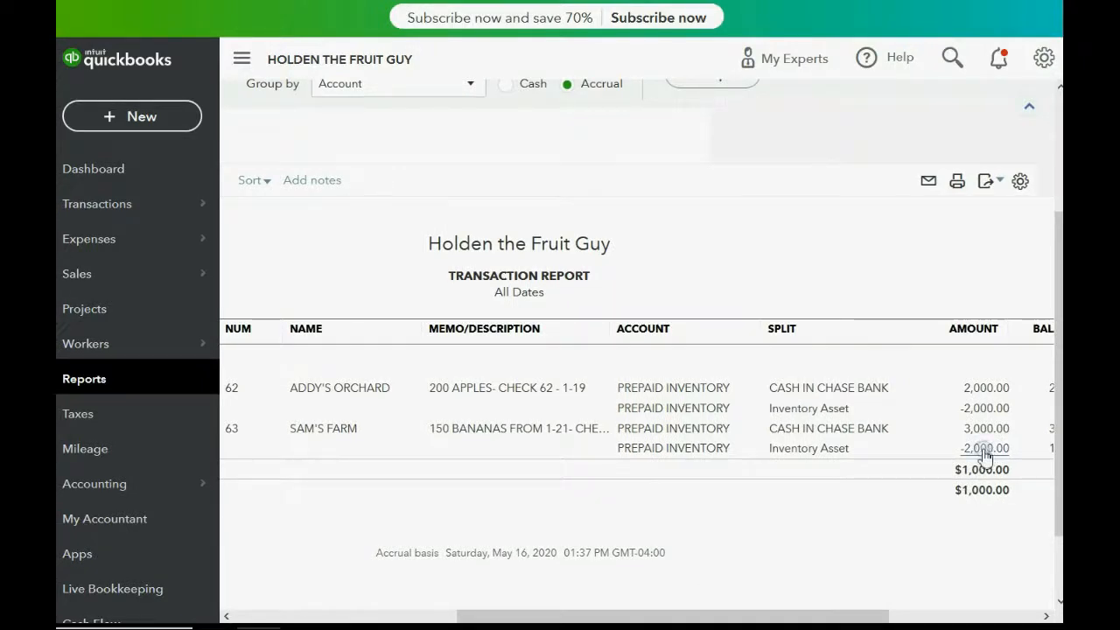
{"action": "left_click", "coordinate": [790, 449]}
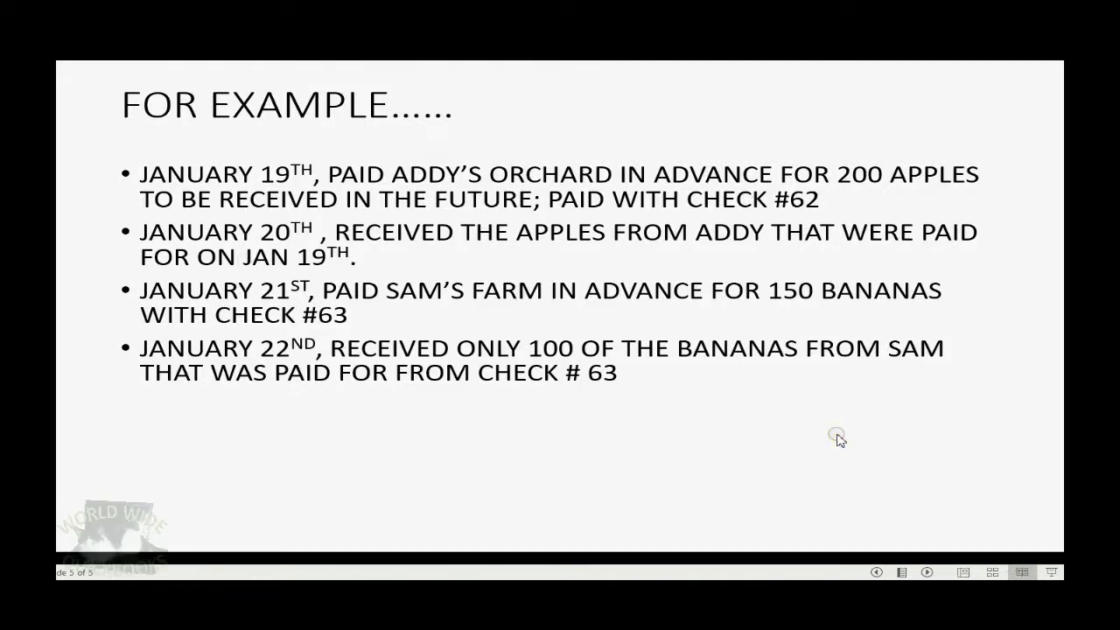
{"action": "left_click", "coordinate": [837, 439]}
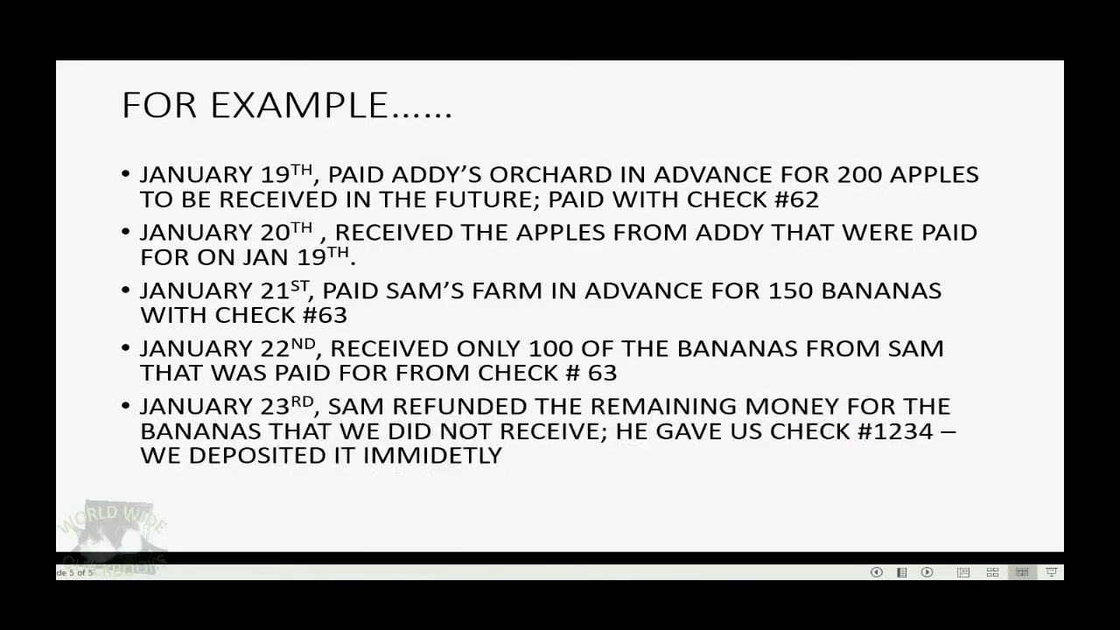